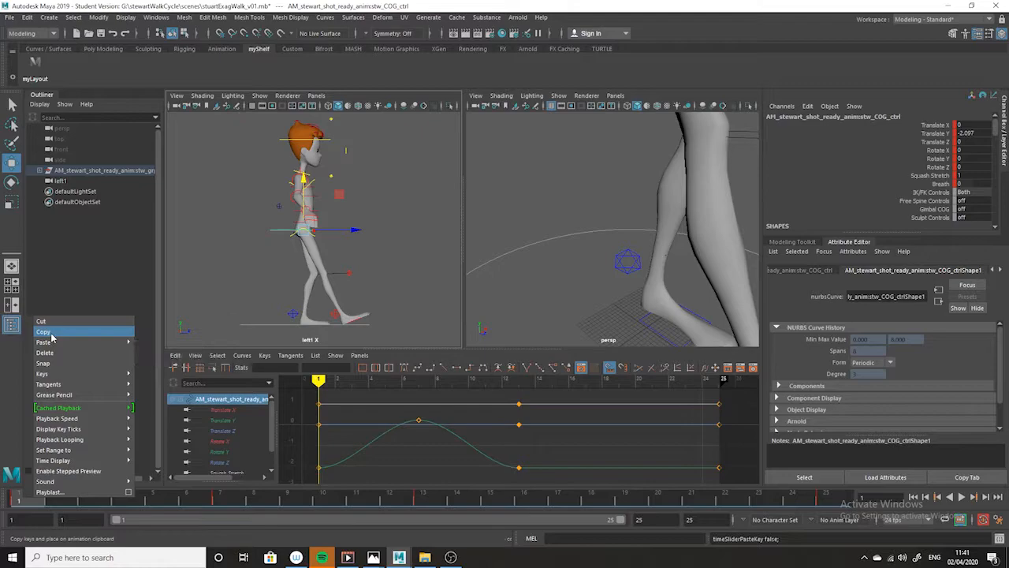
pyautogui.click(48, 332)
pyautogui.click(435, 501)
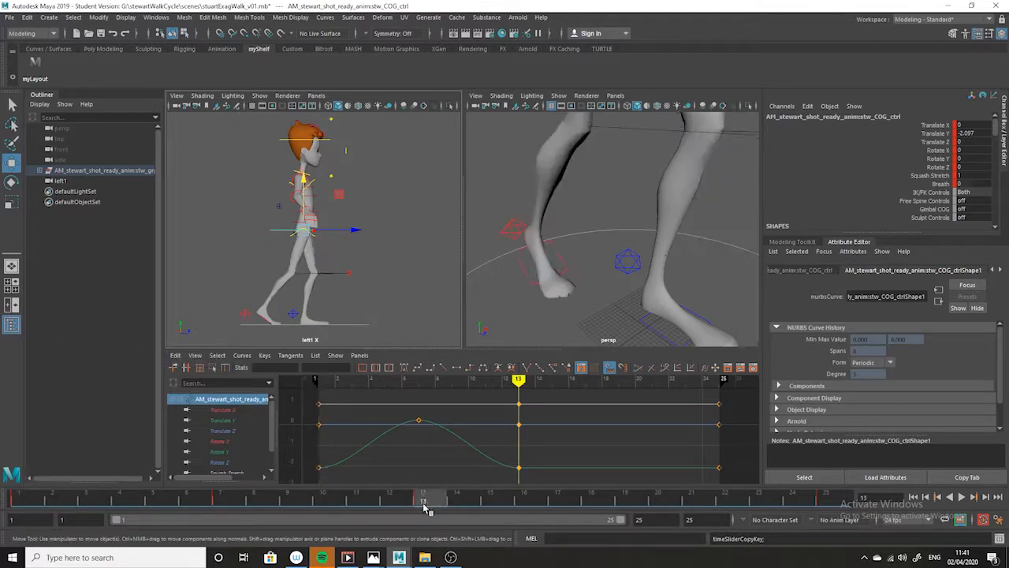
pyautogui.rightClick(424, 500)
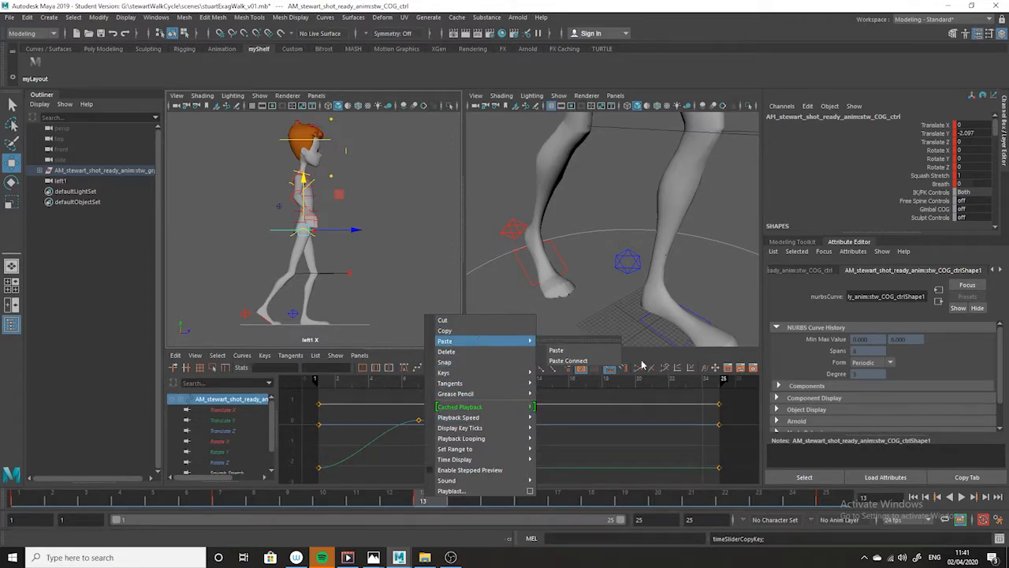
# - Copy the centre-of-gravity control's keys from frame 1 and paste them at frame 25
pyautogui.click(35, 500)
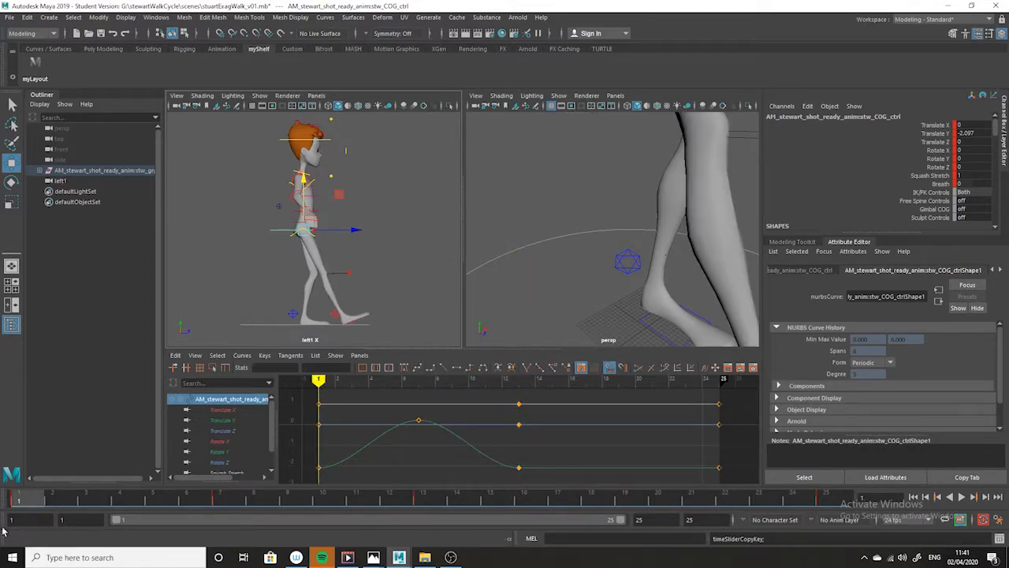
pyautogui.rightClick(22, 500)
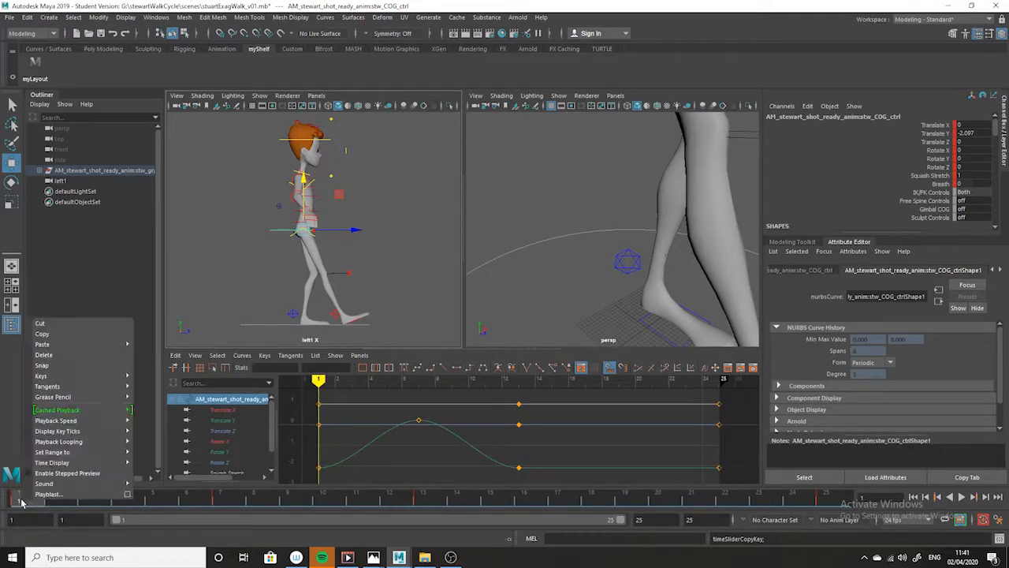
pyautogui.click(68, 335)
pyautogui.moveTo(811, 499); pyautogui.dragTo(826, 503)
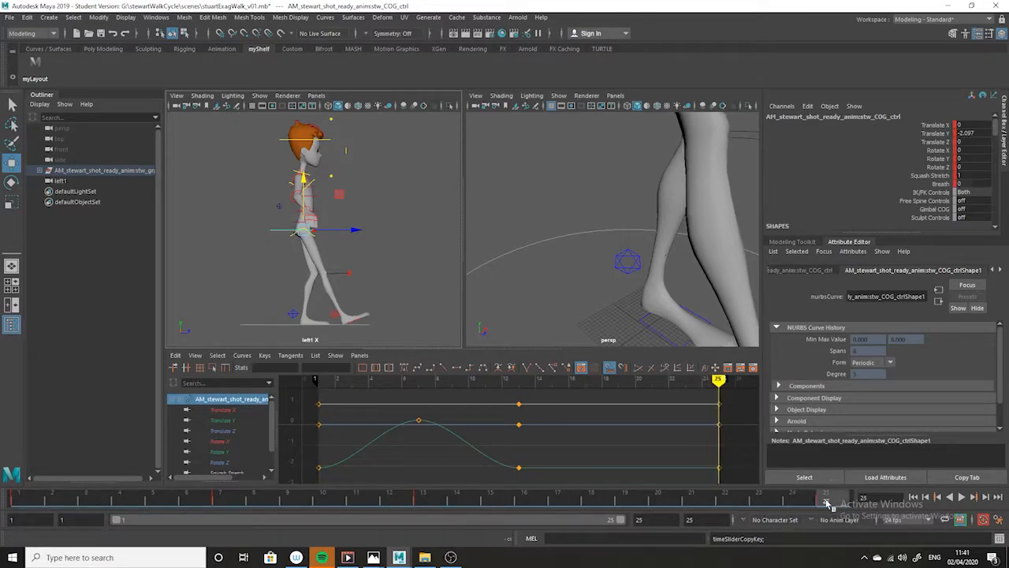
pyautogui.rightClick(839, 498)
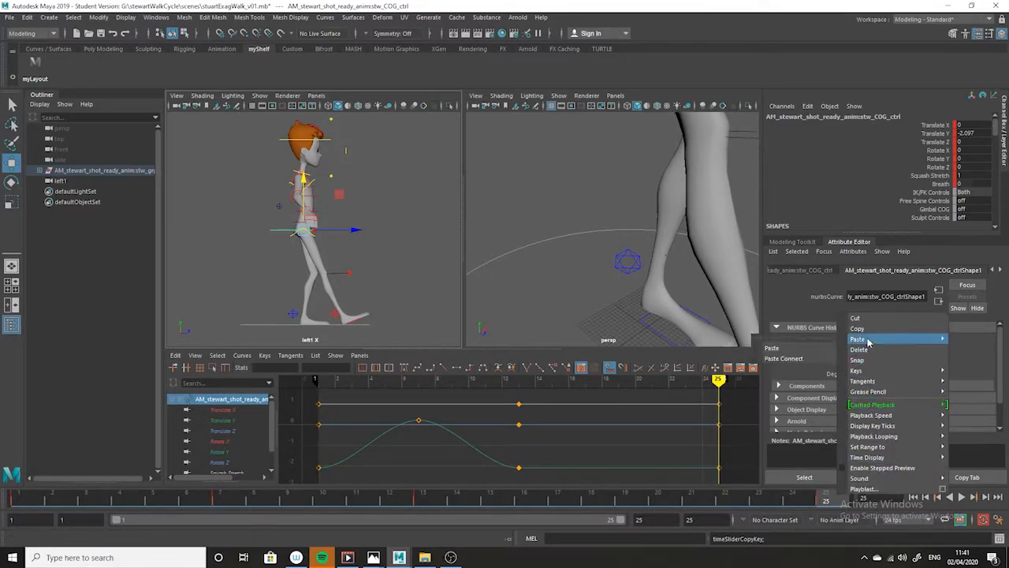
pyautogui.click(802, 352)
# - Review the walk between frames 1 and 25 and consult the exaggerated walk reference drawing in Photos before returning to Maya
pyautogui.moveTo(798, 496); pyautogui.dragTo(39, 490)
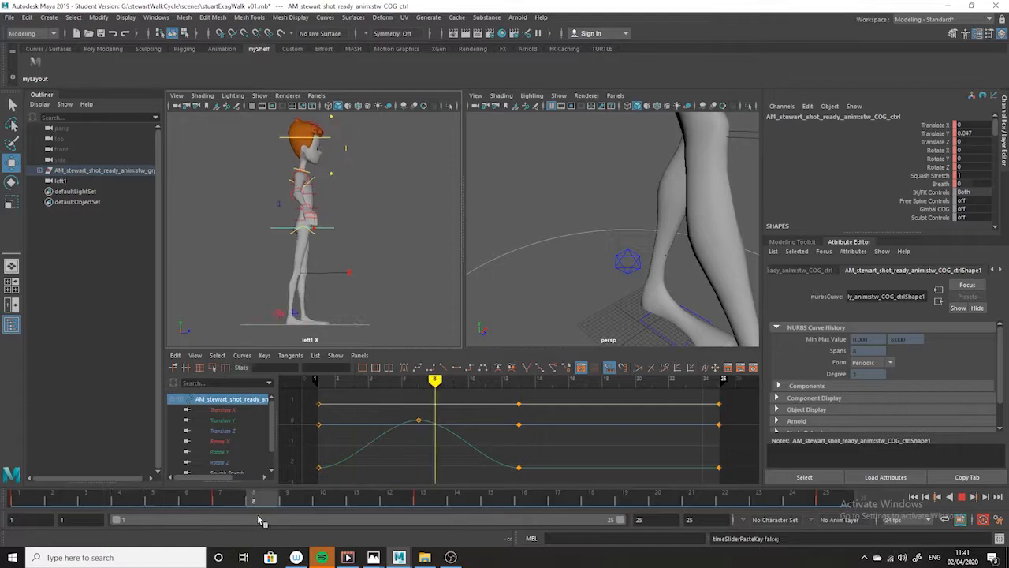
pyautogui.click(426, 501)
pyautogui.moveTo(428, 500); pyautogui.dragTo(22, 502)
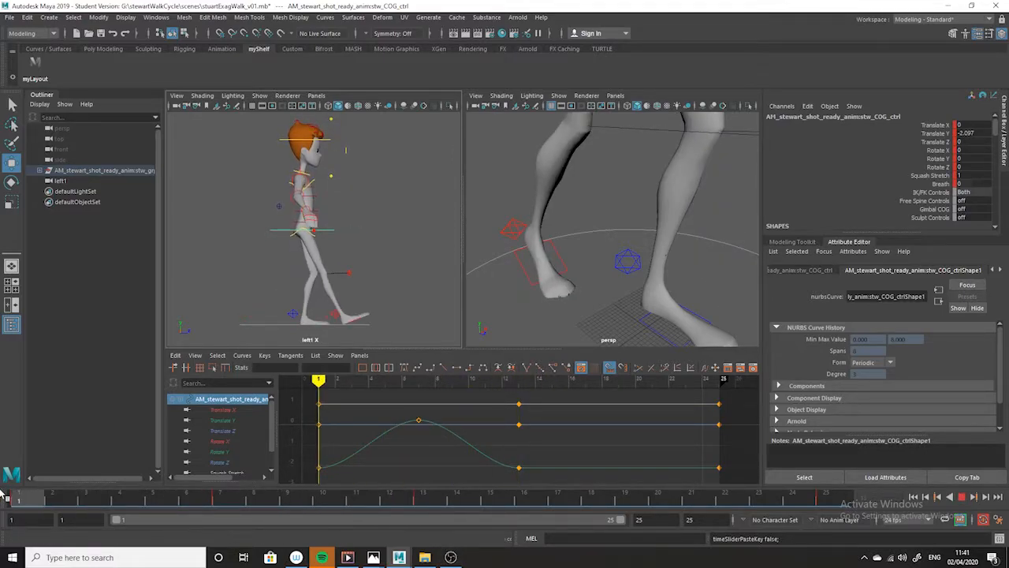
pyautogui.click(426, 502)
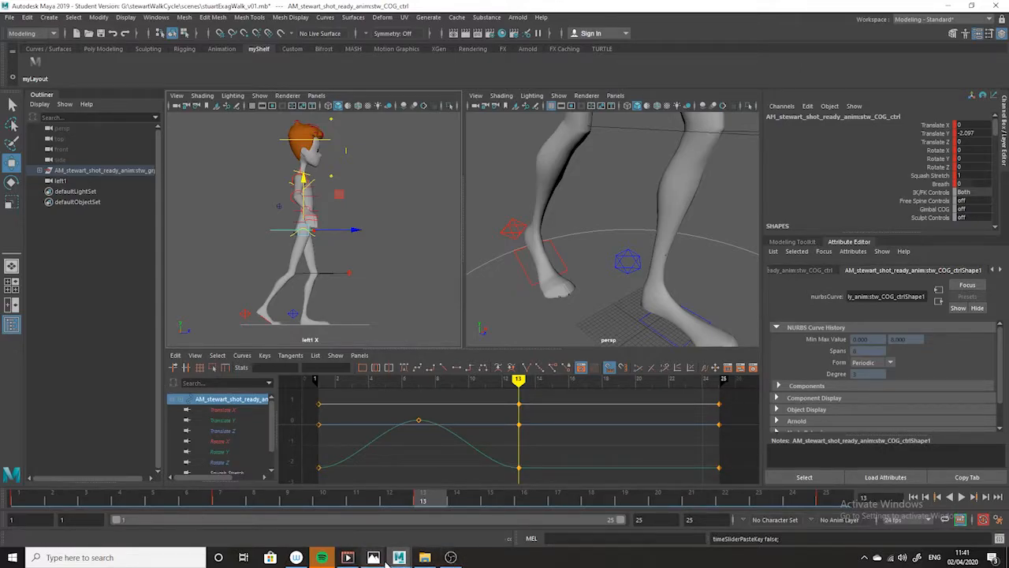
pyautogui.moveTo(373, 557)
pyautogui.click(417, 530)
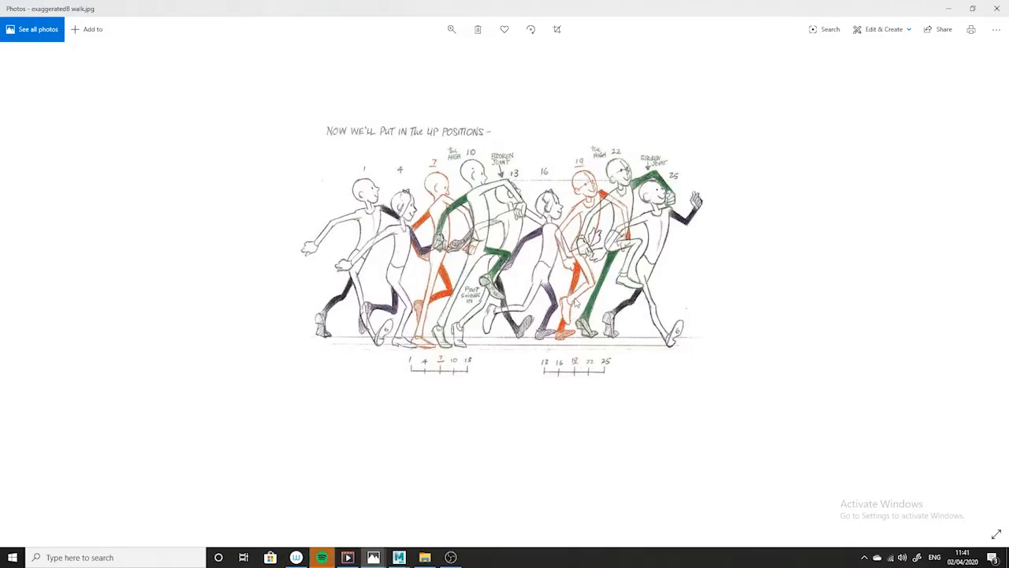
pyautogui.click(944, 9)
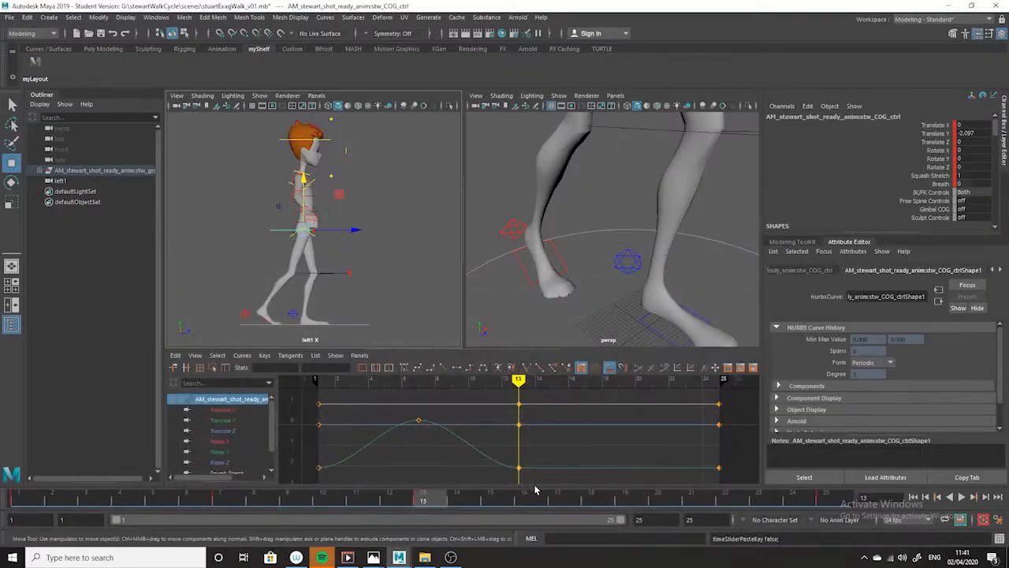
# - At frame 19, raise the character's right foot IK control to a Translate Y of about 9.7
pyautogui.click(624, 500)
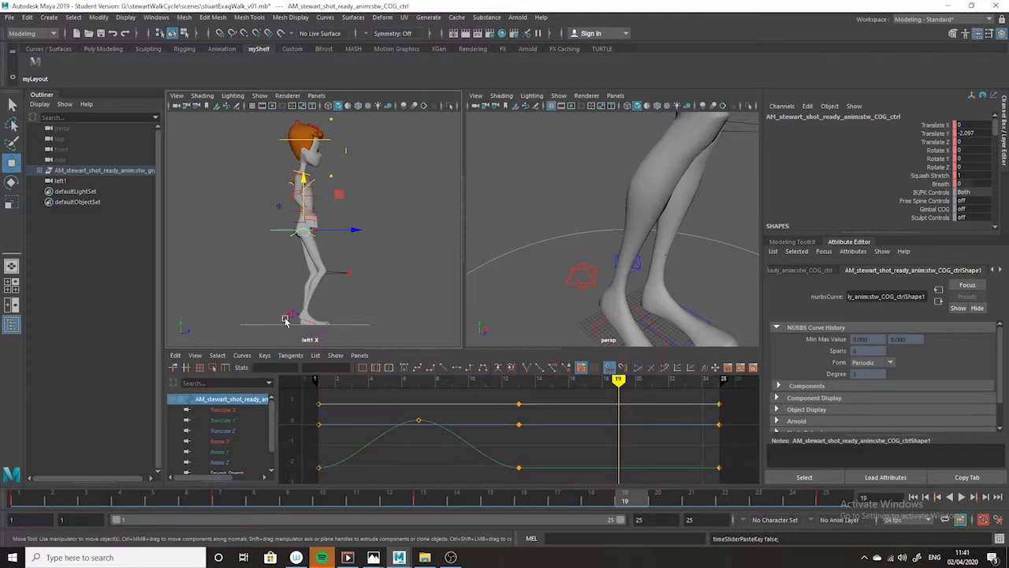
pyautogui.click(591, 280)
pyautogui.moveTo(301, 270); pyautogui.dragTo(300, 259)
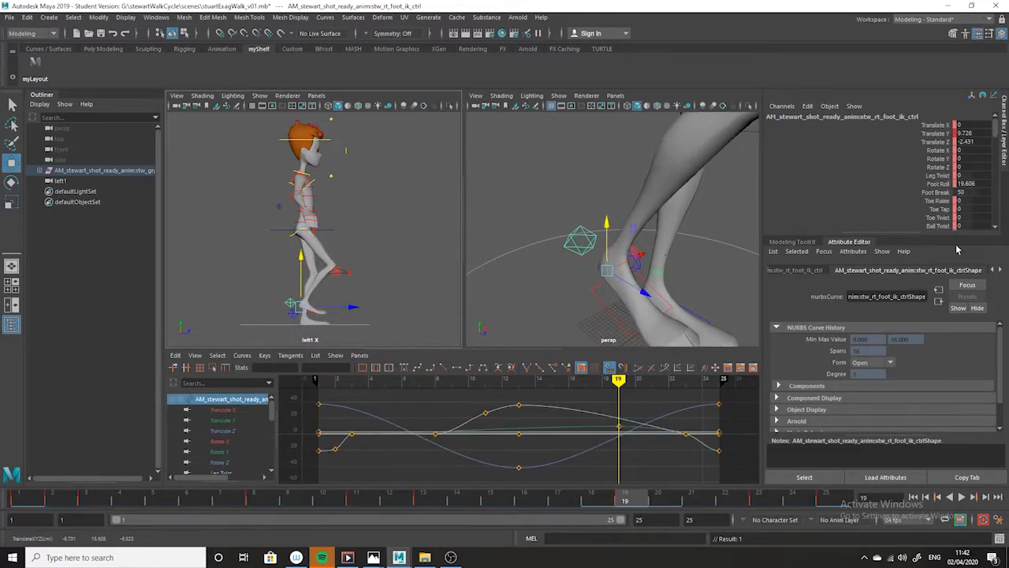
# - Try deleting the right foot's Foot Roll keys at frames 11 and 13, review the motion, and undo the deletion
pyautogui.click(975, 185)
pyautogui.moveTo(271, 405)
pyautogui.mouseDown()
pyautogui.moveTo(259, 456)
pyautogui.moveTo(264, 421)
pyautogui.mouseUp()
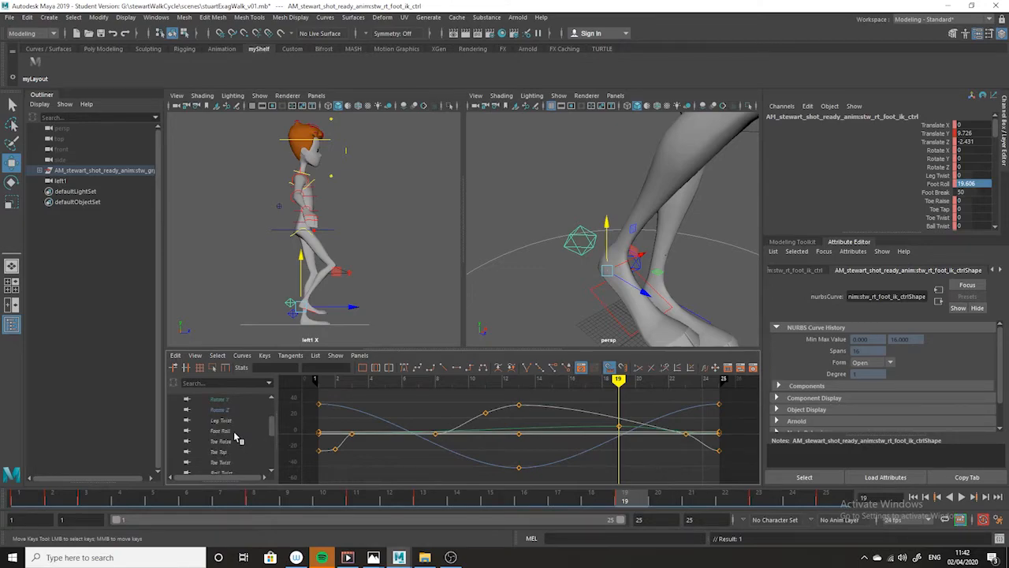
pyautogui.click(221, 431)
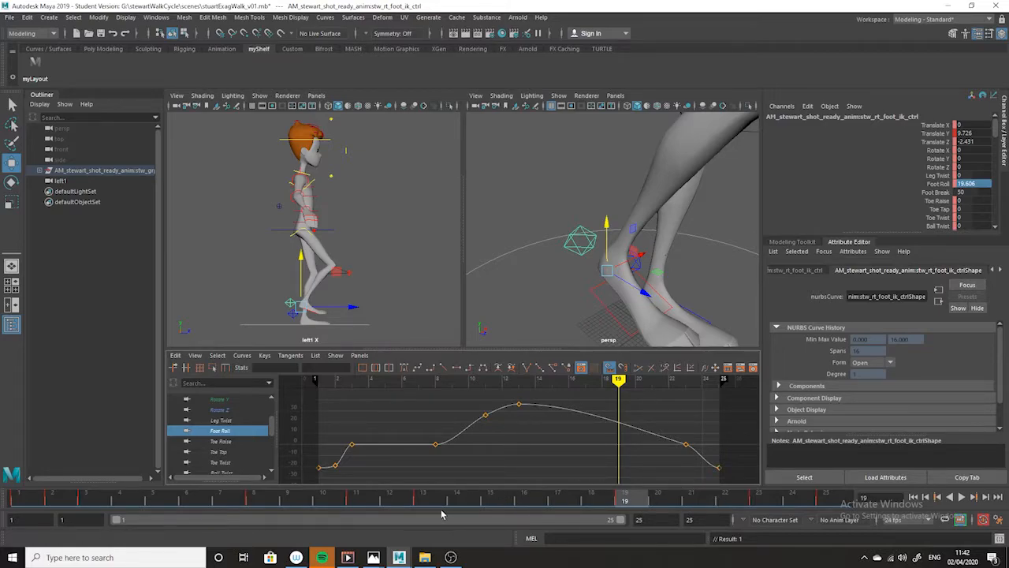
pyautogui.moveTo(622, 501); pyautogui.dragTo(597, 501)
pyautogui.click(692, 500)
pyautogui.moveTo(552, 394); pyautogui.dragTo(456, 439)
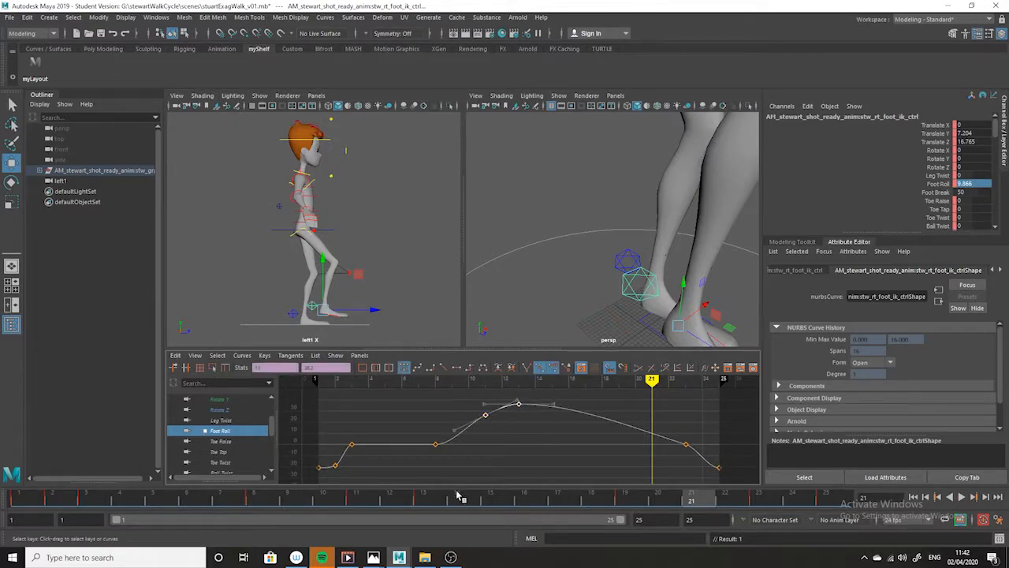
pyautogui.press('Delete')
pyautogui.moveTo(645, 506); pyautogui.dragTo(213, 480)
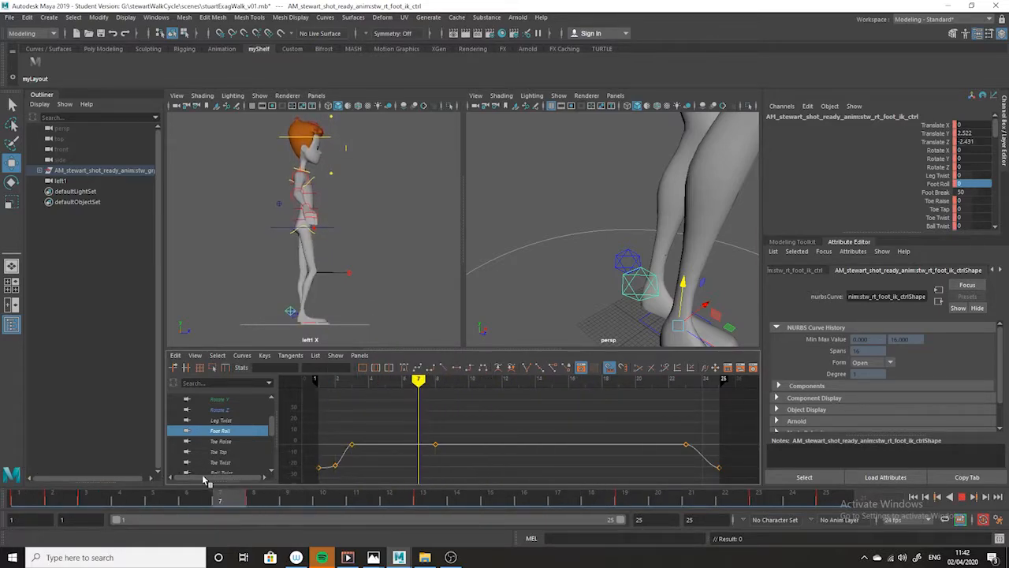
pyautogui.hotkey('ctrl', 'z')
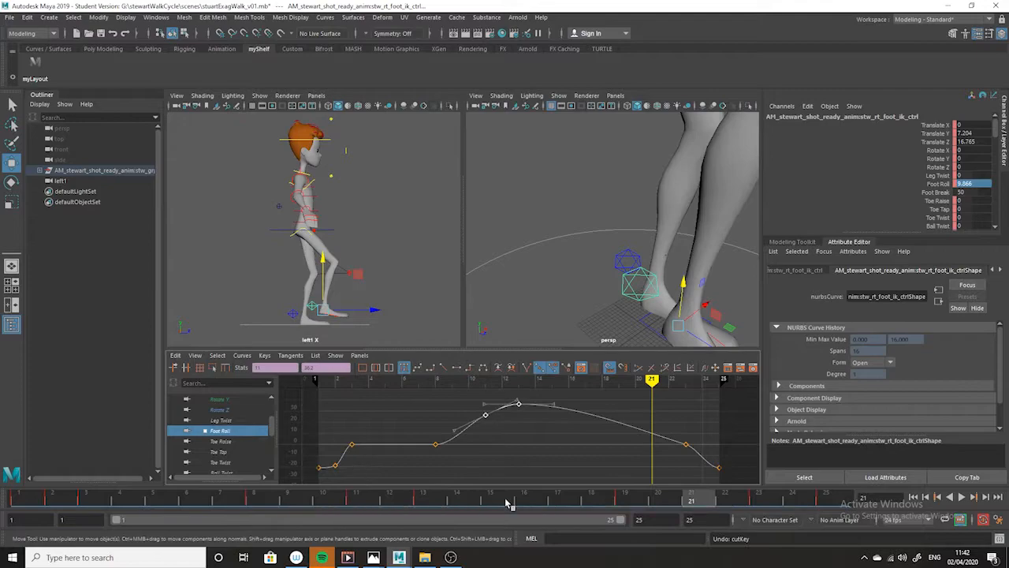
# - Isolate the right foot's Translate Y curve and examine the foot's height through the stride
pyautogui.moveTo(464, 506); pyautogui.dragTo(354, 500)
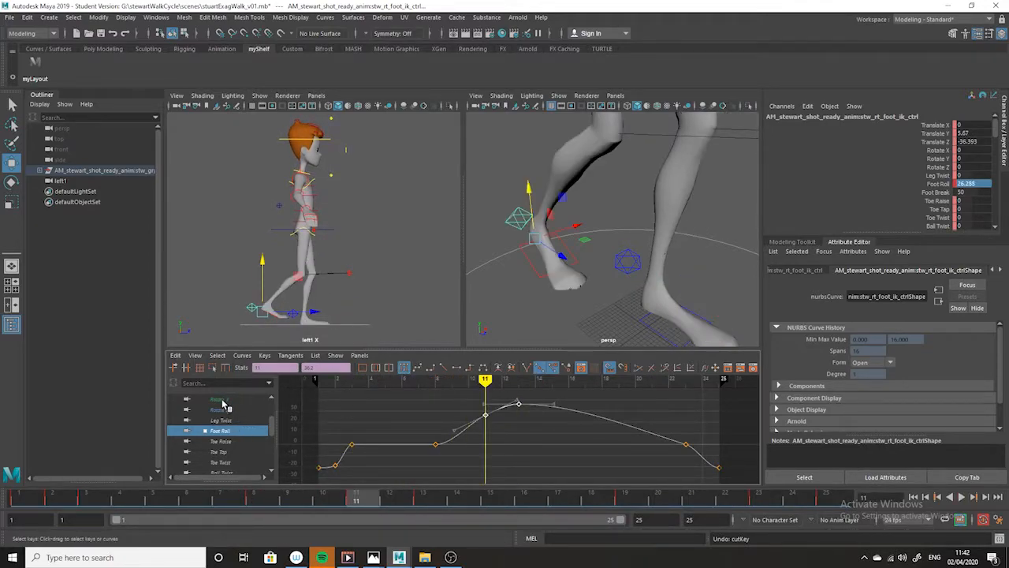
pyautogui.moveTo(273, 434); pyautogui.dragTo(274, 412)
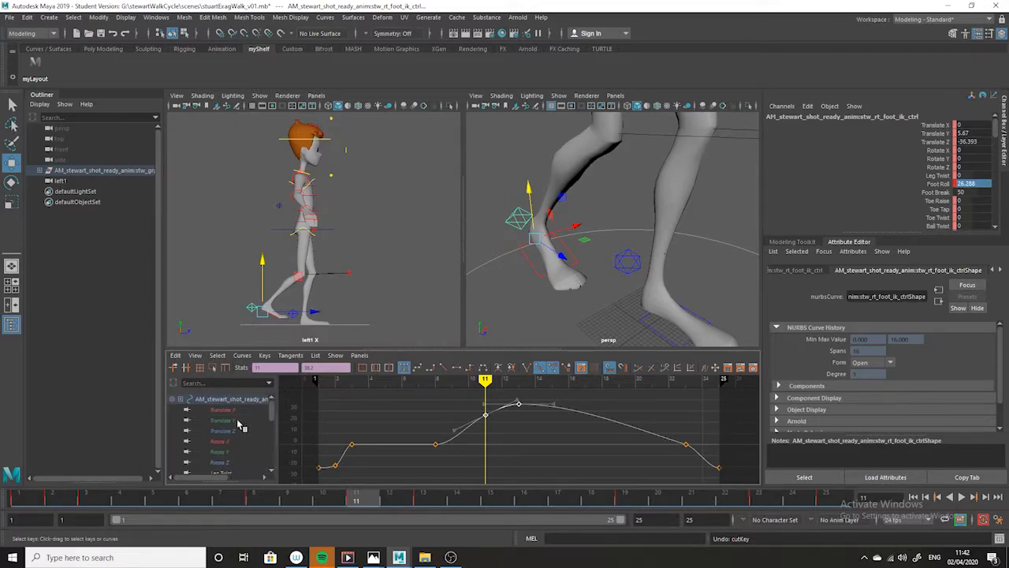
pyautogui.click(239, 421)
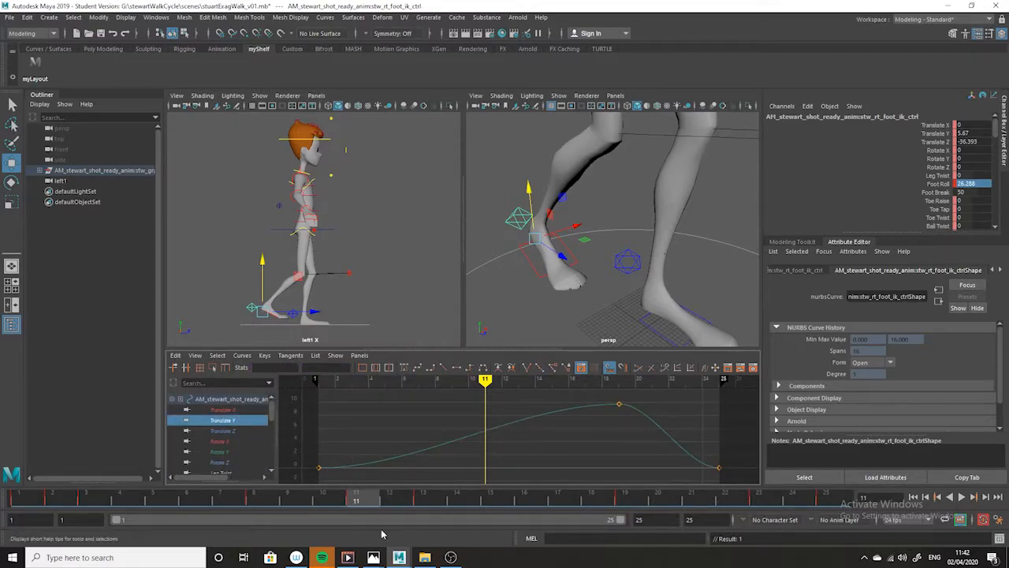
pyautogui.hotkey('alt', 'v')
pyautogui.moveTo(97, 500)
pyautogui.mouseDown()
pyautogui.moveTo(24, 502)
pyautogui.moveTo(231, 516)
pyautogui.moveTo(3, 518)
pyautogui.moveTo(268, 520)
pyautogui.mouseUp()
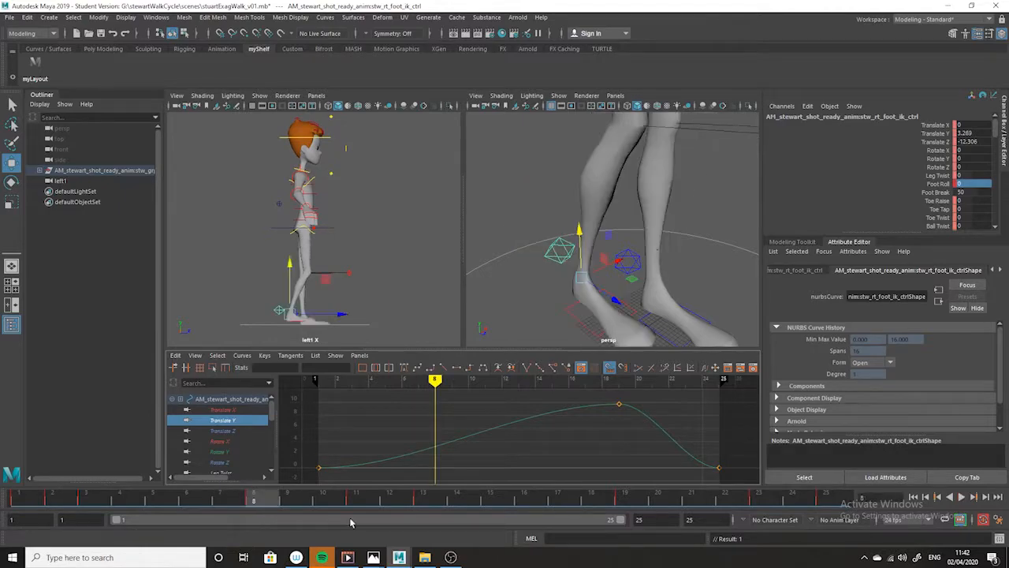
# - At frame 13, lower the right foot control to the ground and set its Translate Y to 0
pyautogui.click(432, 503)
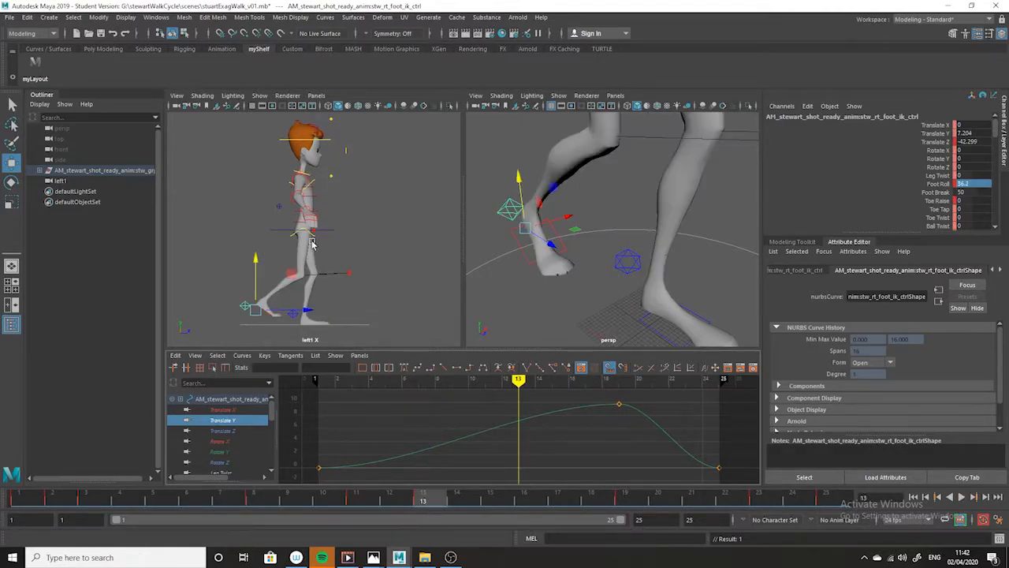
pyautogui.moveTo(260, 265); pyautogui.dragTo(278, 296)
pyautogui.moveTo(525, 450); pyautogui.dragTo(508, 478)
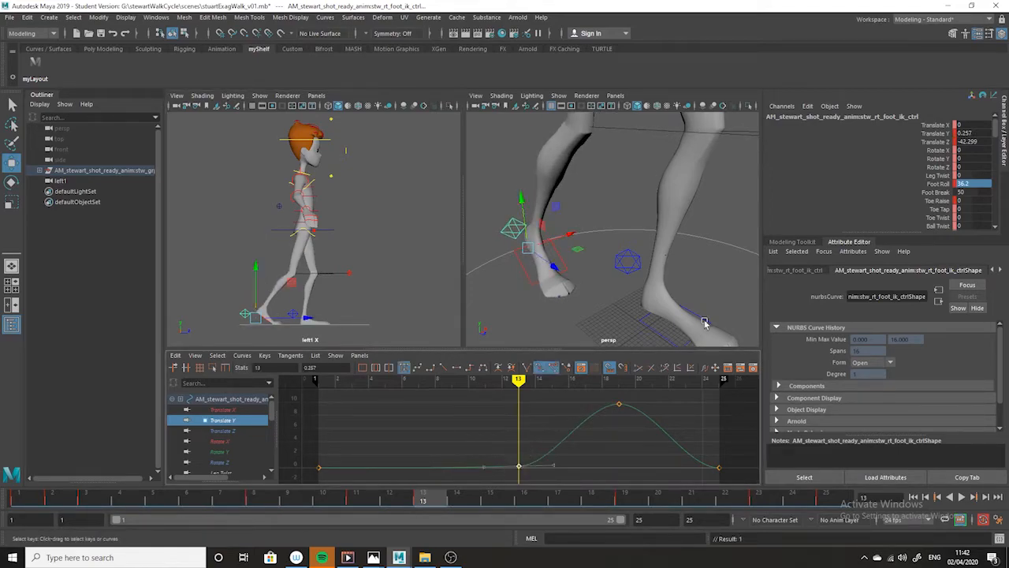
pyautogui.doubleClick(971, 134)
pyautogui.write('0')
pyautogui.press('Return')
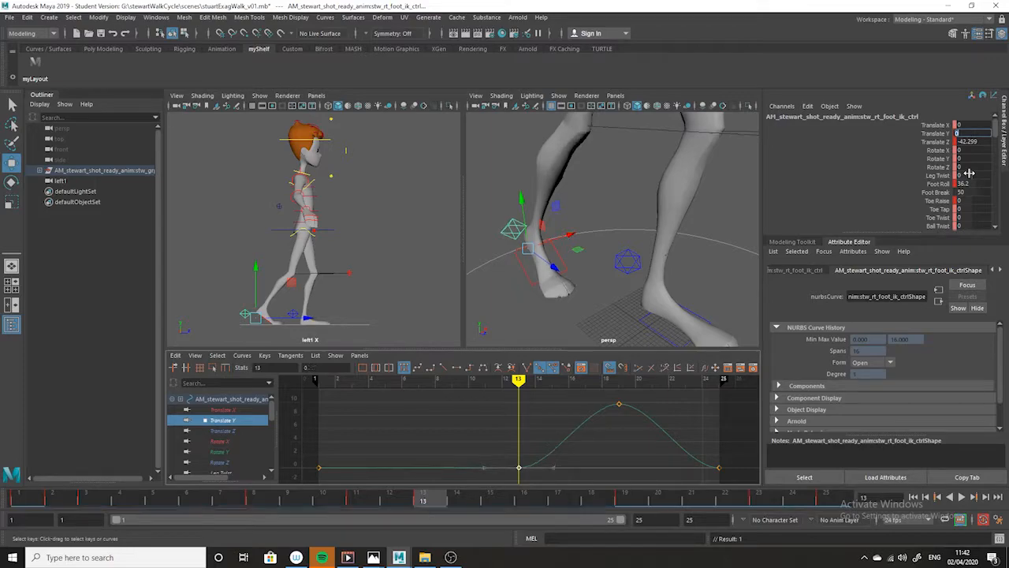
# - Play back the walk and check the right foot's lift and roll at frames 19, 11 and 13
pyautogui.hotkey('alt', 'v')
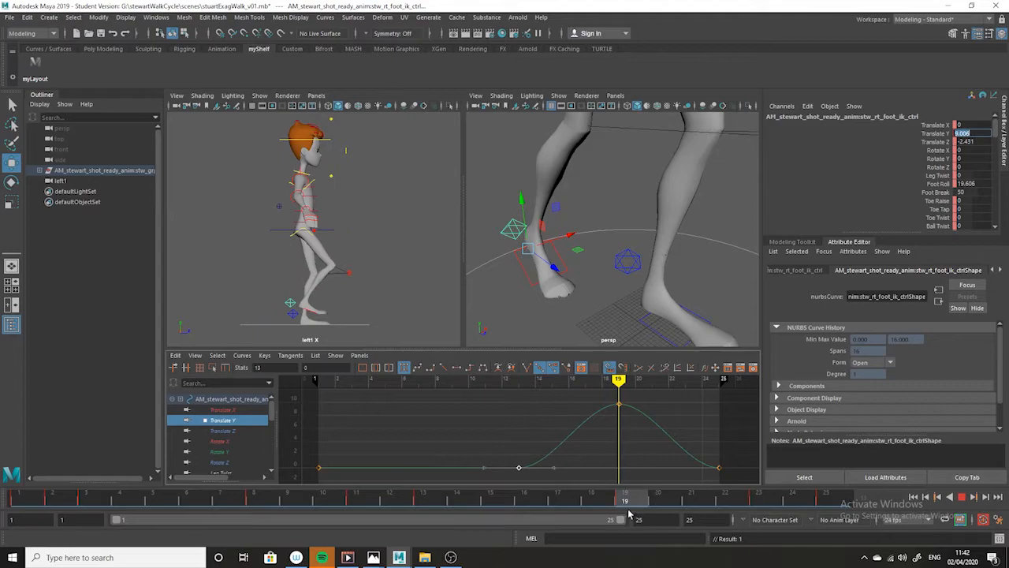
pyautogui.hotkey('alt', 'v')
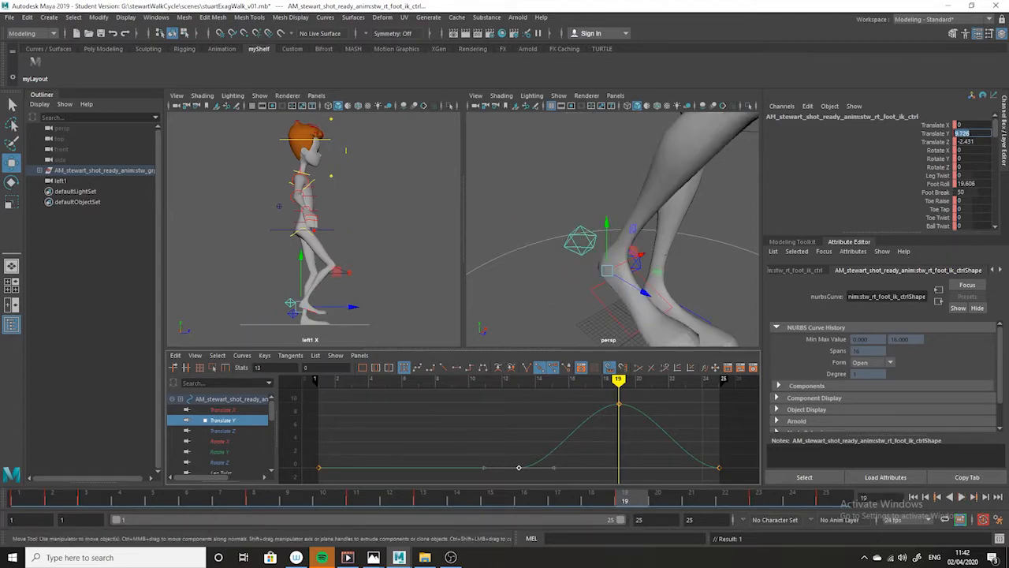
pyautogui.click(968, 185)
pyautogui.moveTo(623, 500); pyautogui.dragTo(381, 504)
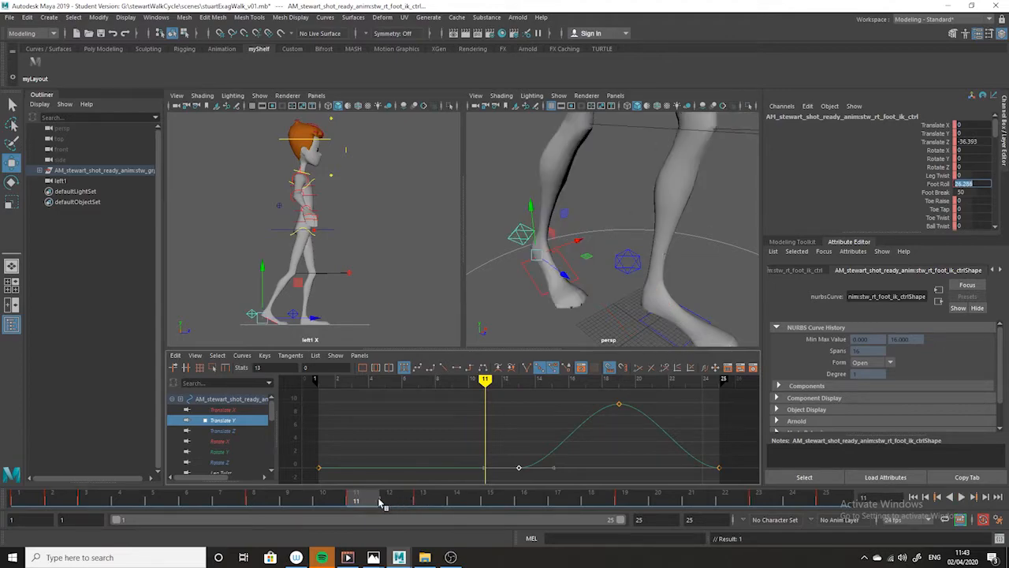
pyautogui.click(432, 500)
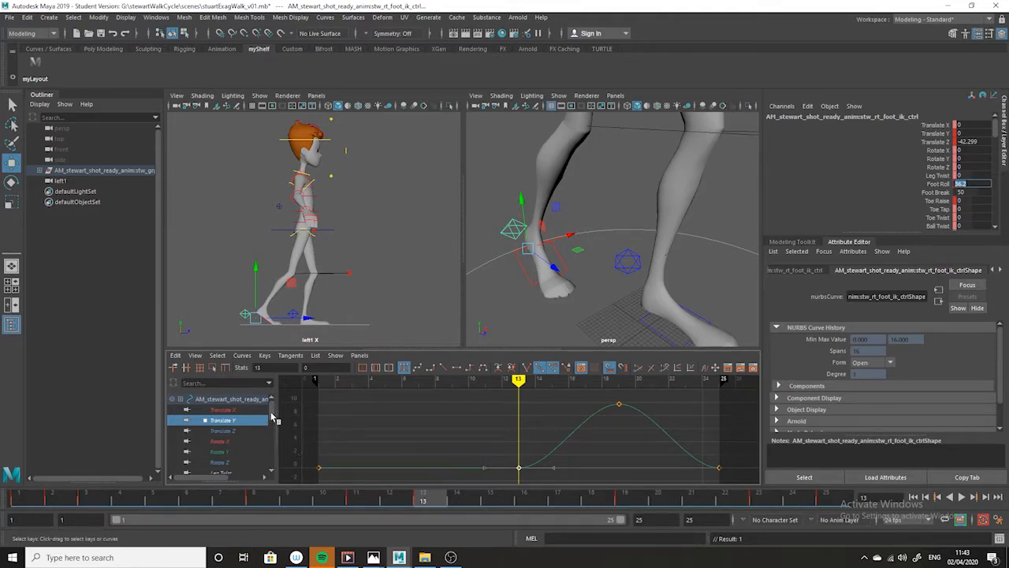
# - Key the right foot control at frame 15 and lower its Foot Roll curve point to about 26
pyautogui.scroll(-1, 272, 422)
pyautogui.click(231, 454)
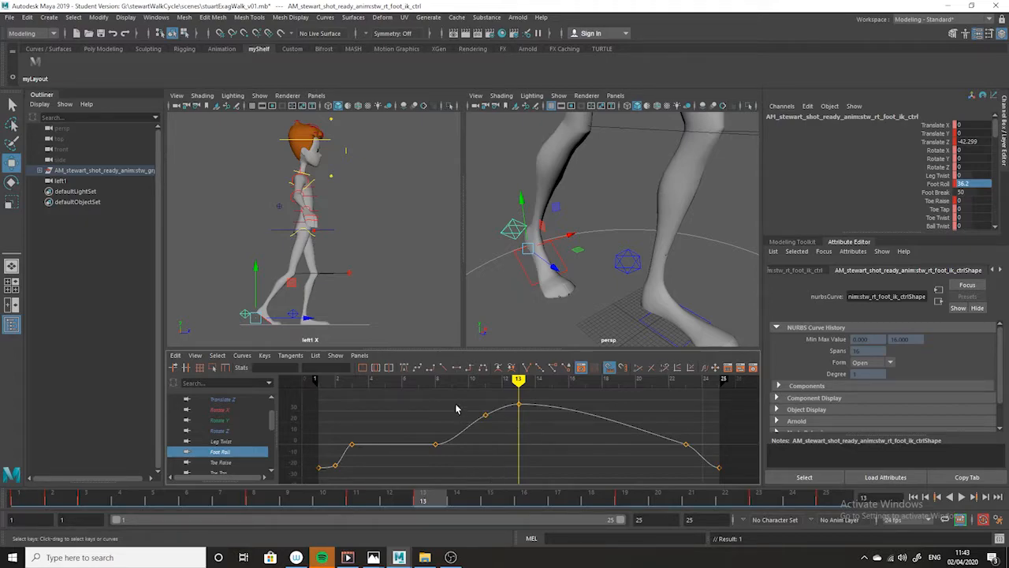
pyautogui.moveTo(432, 508); pyautogui.dragTo(490, 502)
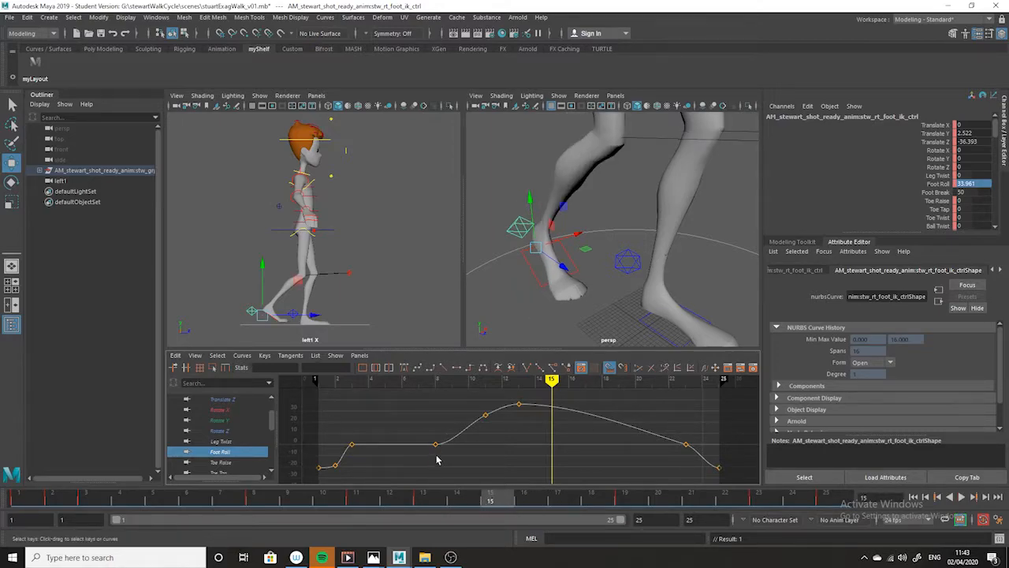
pyautogui.press('s')
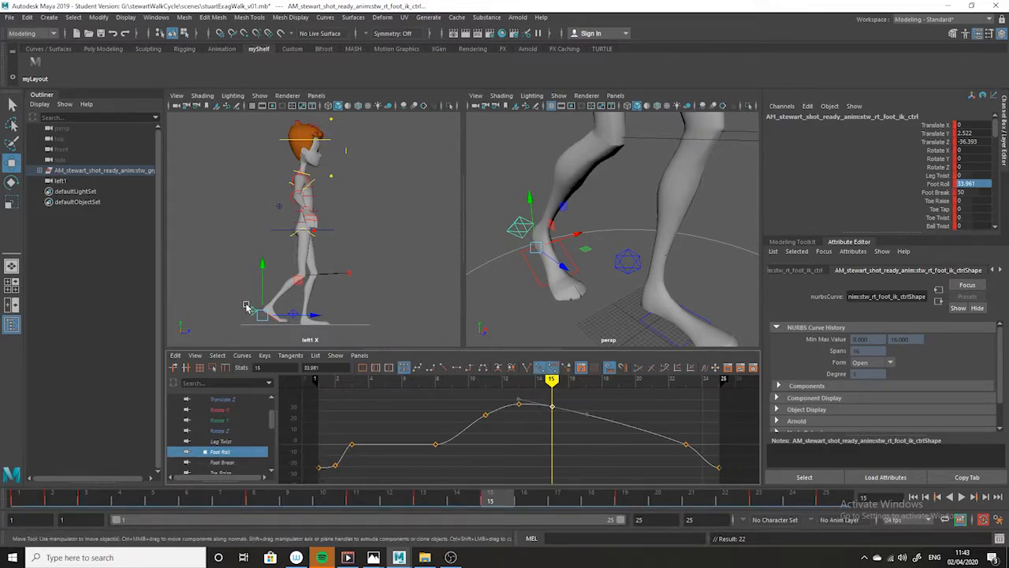
pyautogui.moveTo(555, 404)
pyautogui.mouseDown(button='middle')
pyautogui.moveTo(554, 418)
pyautogui.moveTo(562, 402)
pyautogui.mouseUp(button='middle')
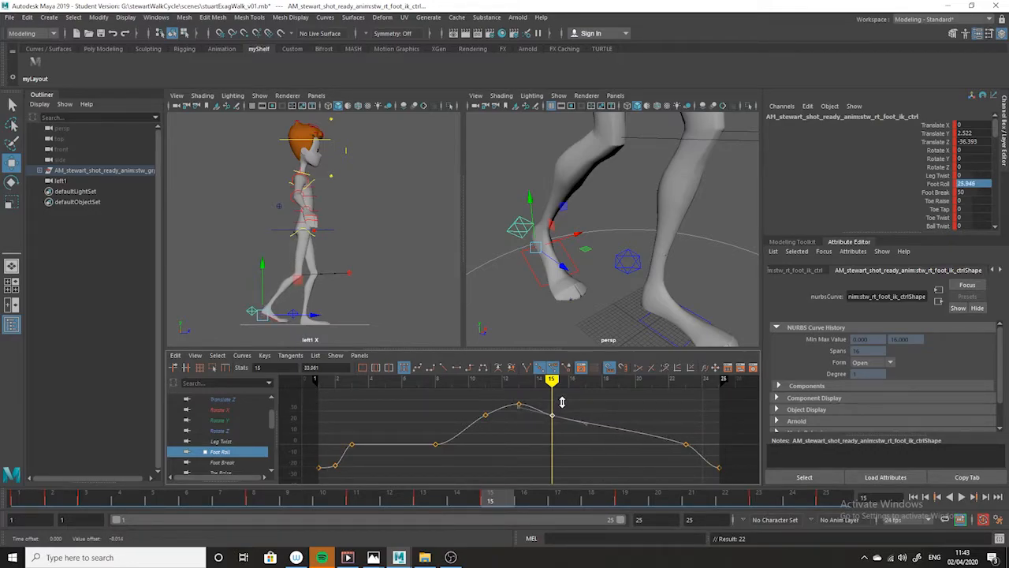
# - Key the right foot control at frame 18 and lower its Foot Roll curve point to about 0
pyautogui.moveTo(513, 501); pyautogui.dragTo(591, 499)
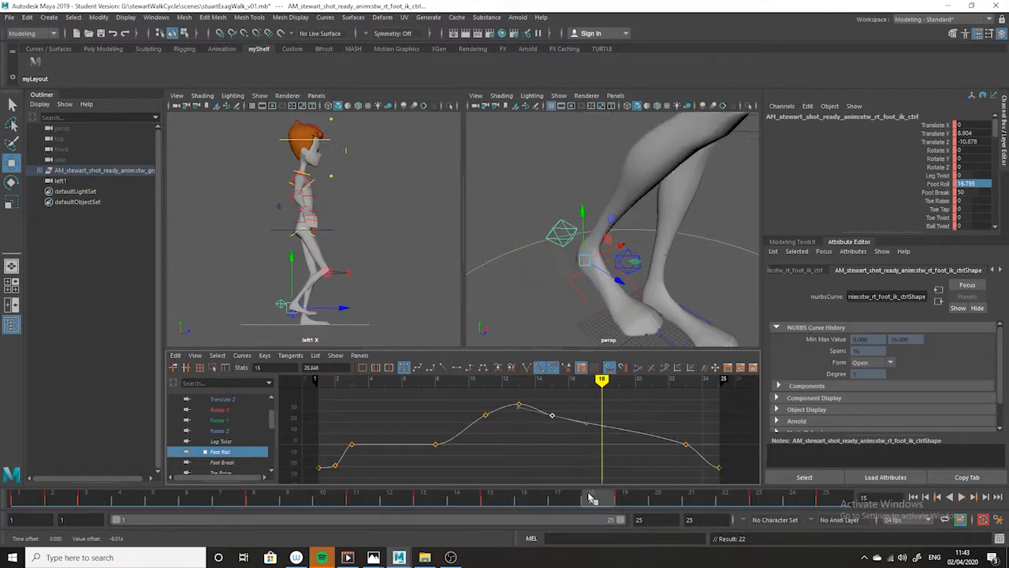
pyautogui.press('s')
pyautogui.moveTo(626, 409); pyautogui.dragTo(597, 437)
pyautogui.keyDown('shift'); pyautogui.moveTo(604, 404); pyautogui.dragTo(603, 424, button='middle'); pyautogui.keyUp('shift')
# - Lower the right foot's Foot Roll key at frame 15 to about 0.9
pyautogui.moveTo(607, 509)
pyautogui.mouseDown()
pyautogui.moveTo(414, 504)
pyautogui.moveTo(490, 505)
pyautogui.mouseUp()
pyautogui.moveTo(581, 410); pyautogui.dragTo(546, 434)
pyautogui.moveTo(553, 397); pyautogui.dragTo(554, 423, button='middle')
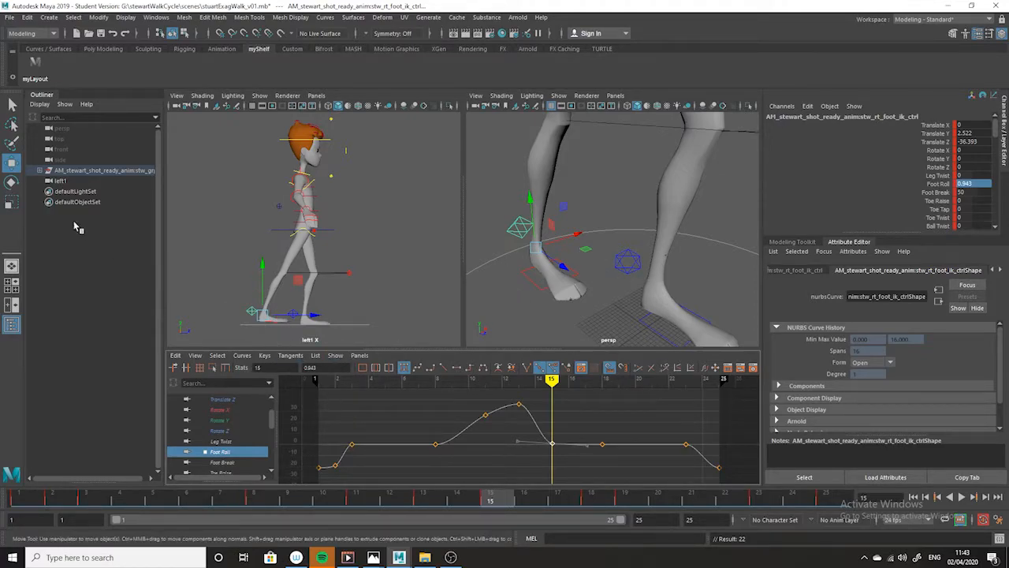
# - Delete the right foot's Foot Roll key at frame 18
pyautogui.click(12, 182)
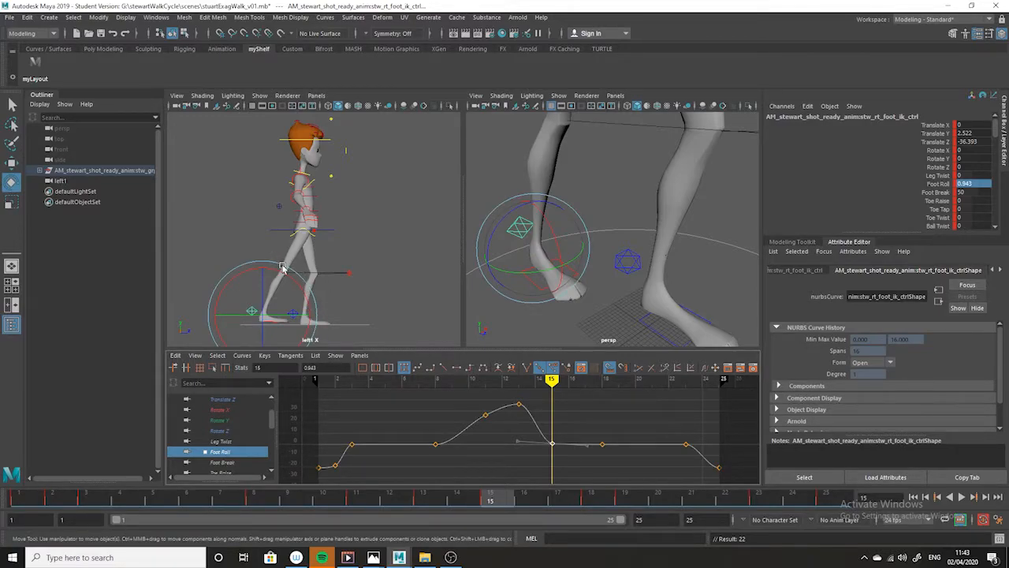
pyautogui.moveTo(494, 503)
pyautogui.mouseDown()
pyautogui.moveTo(17, 499)
pyautogui.moveTo(38, 480)
pyautogui.moveTo(441, 474)
pyautogui.moveTo(626, 498)
pyautogui.moveTo(825, 499)
pyautogui.moveTo(364, 517)
pyautogui.moveTo(607, 513)
pyautogui.moveTo(593, 513)
pyautogui.mouseUp()
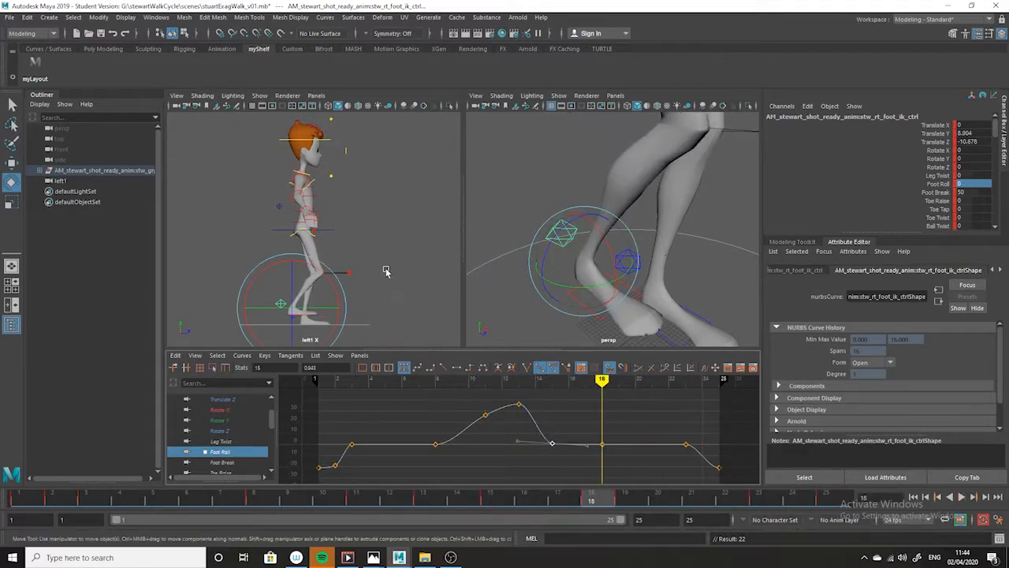
pyautogui.keyDown('alt'); pyautogui.moveTo(392, 288); pyautogui.dragTo(390, 261); pyautogui.keyUp('alt')
pyautogui.keyDown('alt'); pyautogui.moveTo(390, 261); pyautogui.dragTo(416, 293, button='right'); pyautogui.keyUp('alt')
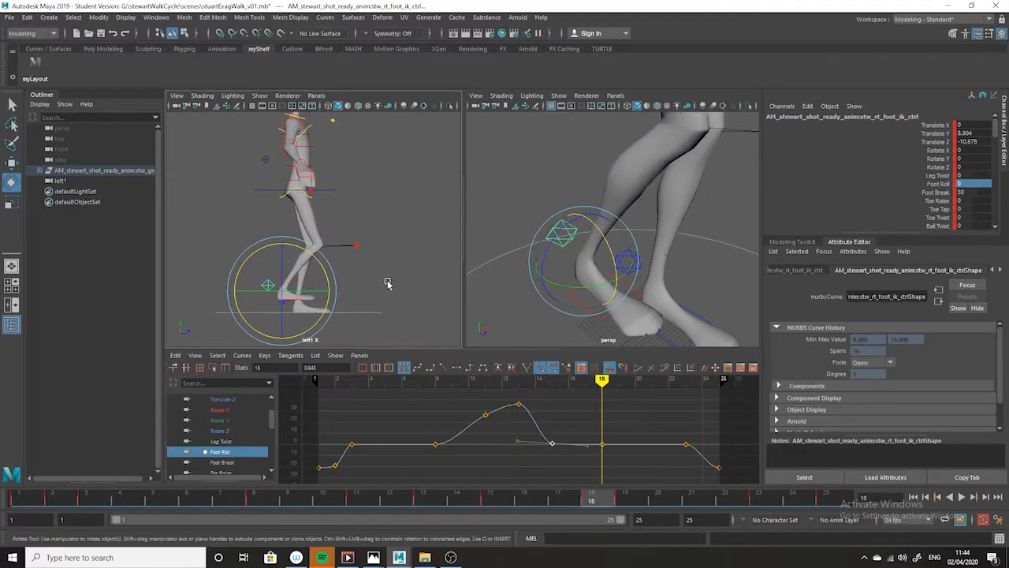
pyautogui.keyDown('alt'); pyautogui.moveTo(388, 282); pyautogui.dragTo(400, 255, button='middle'); pyautogui.keyUp('alt')
pyautogui.keyDown('alt'); pyautogui.moveTo(405, 249); pyautogui.dragTo(406, 307, button='right'); pyautogui.keyUp('alt')
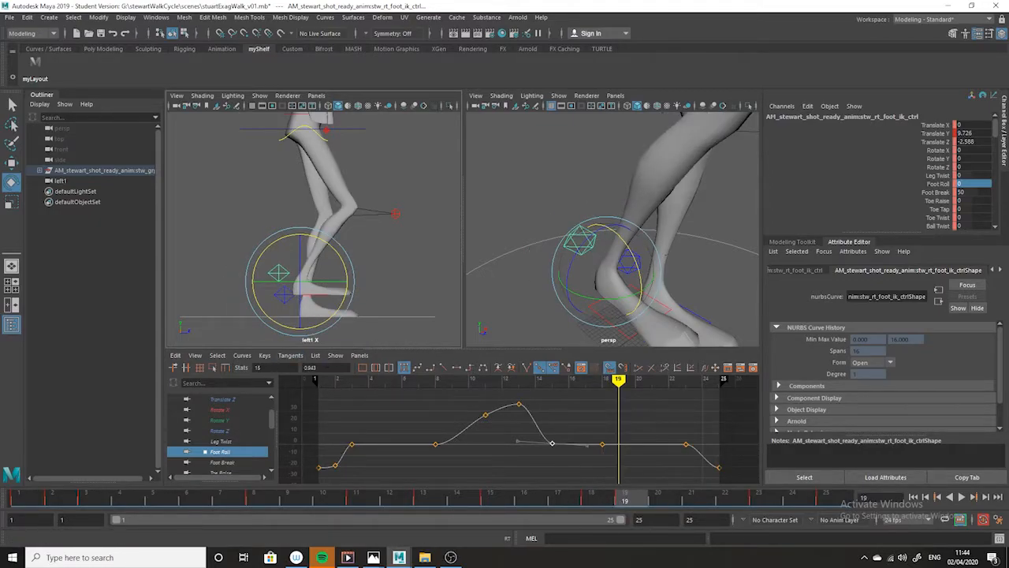
pyautogui.moveTo(625, 432); pyautogui.dragTo(589, 462)
pyautogui.press('Delete')
pyautogui.click(552, 444)
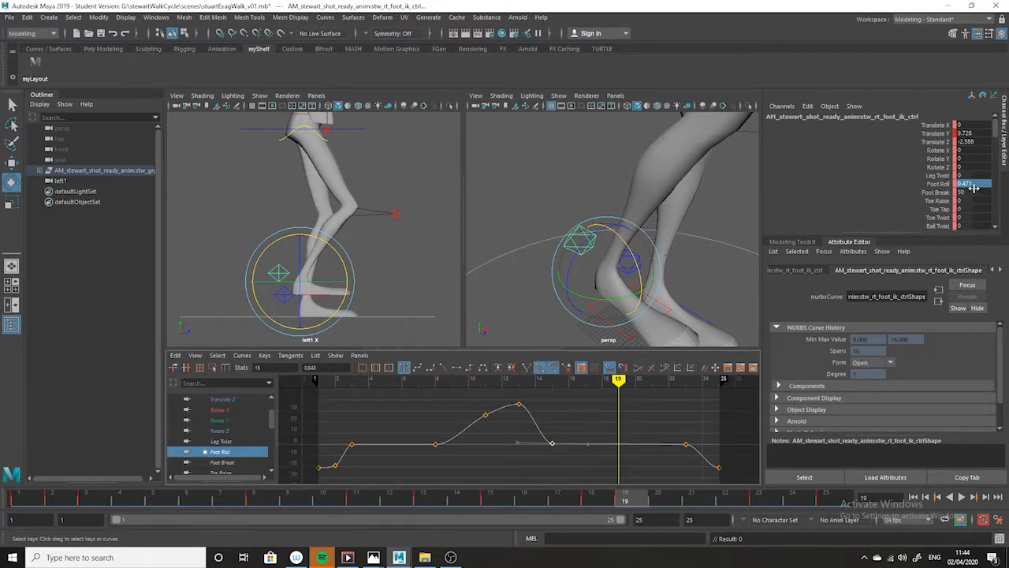
# - Try keying the right foot's Translate Y at 0 on frame 19
pyautogui.doubleClick(976, 134)
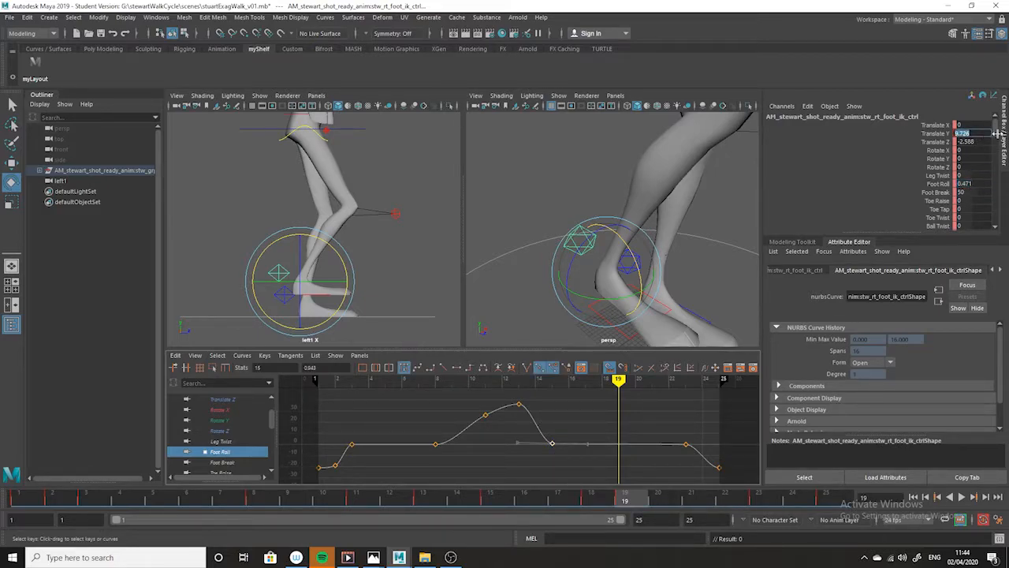
pyautogui.write('0')
pyautogui.press('Return')
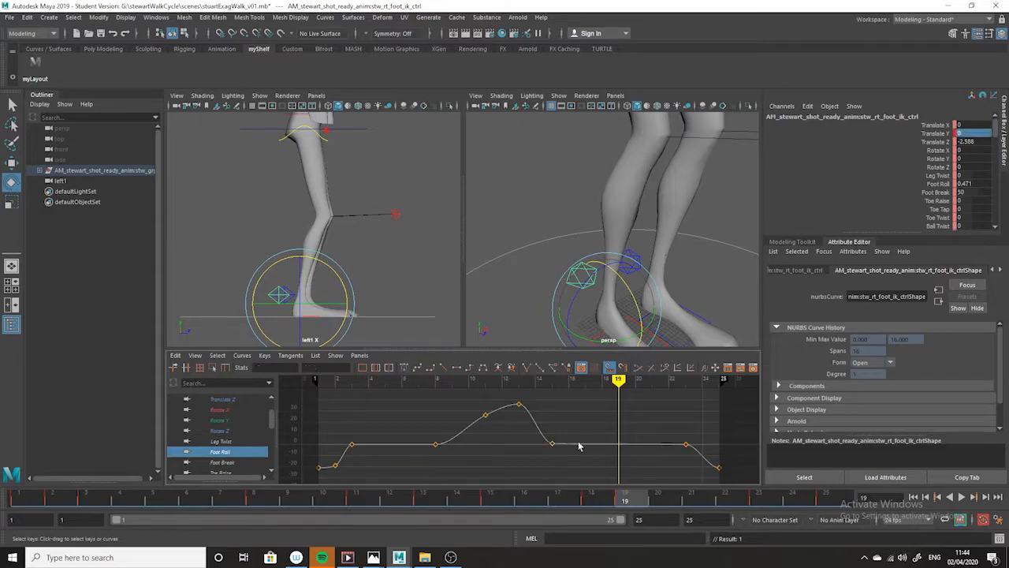
# - Set the right foot's Foot Roll key at frame 15 to 0 and check the pose at frames 18 and 19
pyautogui.keyDown('shift'); pyautogui.moveTo(564, 409); pyautogui.dragTo(560, 412, button='middle'); pyautogui.keyUp('shift')
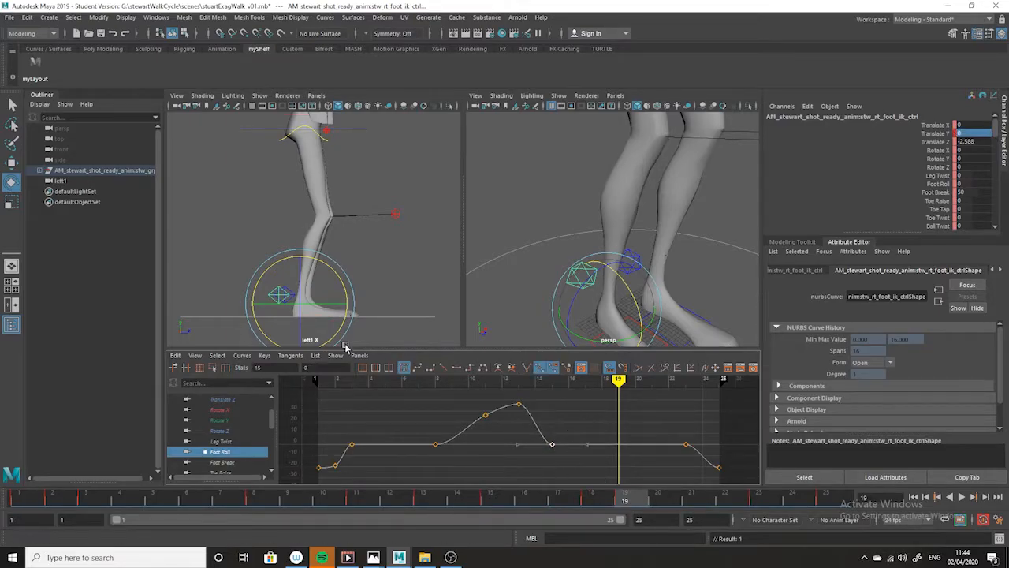
pyautogui.click(602, 499)
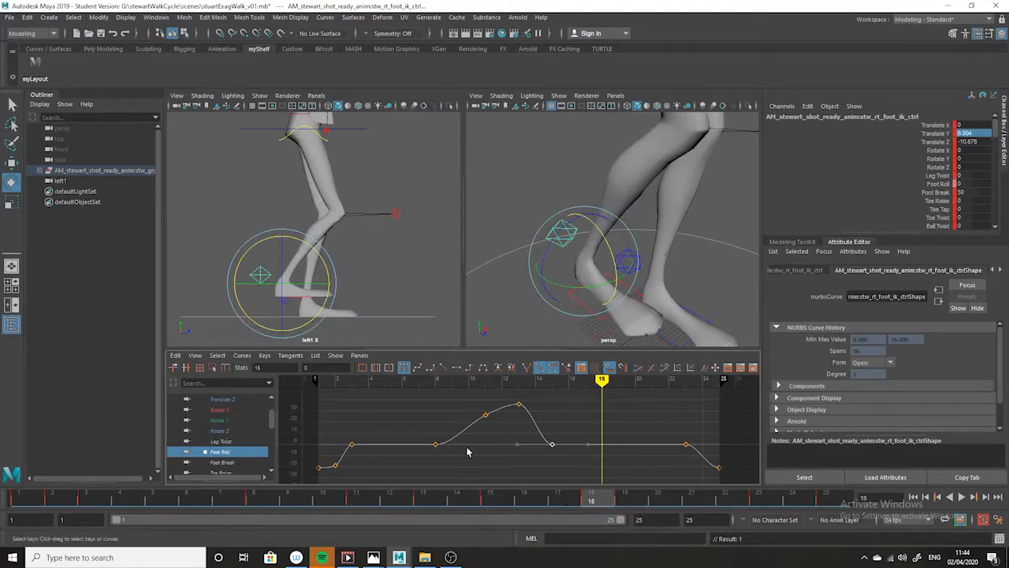
pyautogui.click(624, 500)
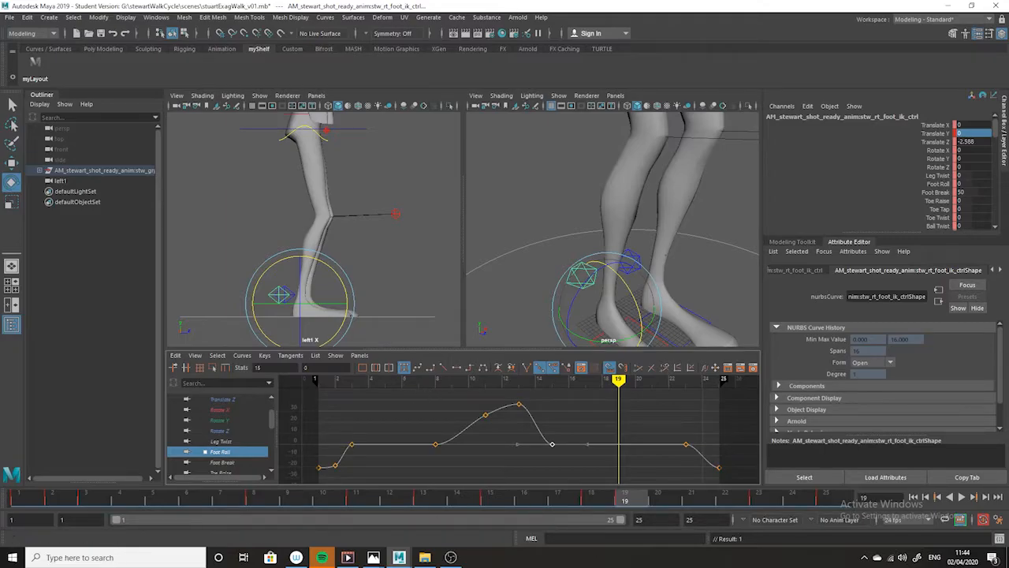
pyautogui.click(948, 6)
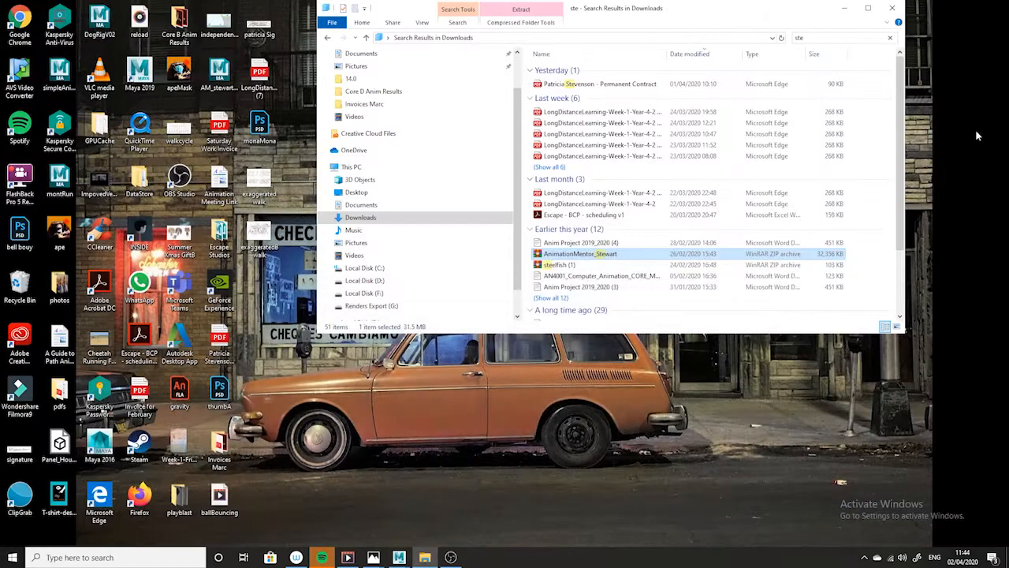
pyautogui.click(450, 557)
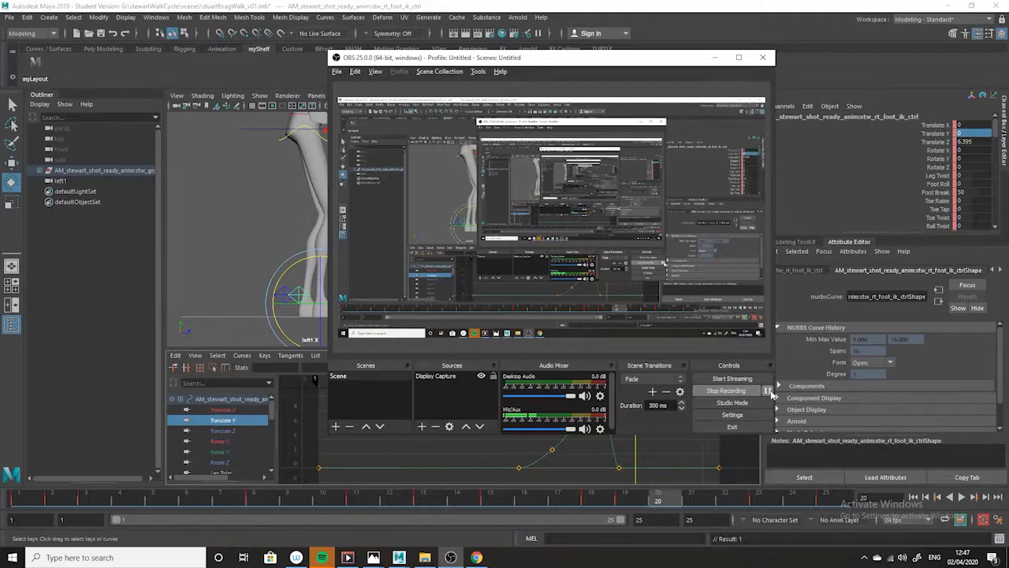
pyautogui.click(715, 58)
# - Play back the walk and delete the right foot's Translate Y key at frame 19
pyautogui.hotkey('alt', 'v')
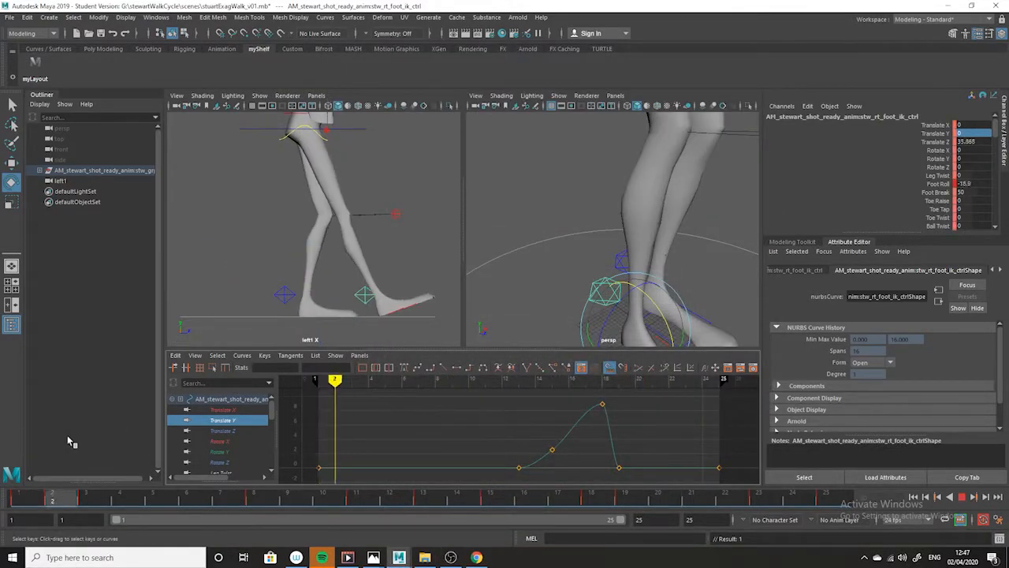
pyautogui.moveTo(227, 444); pyautogui.dragTo(625, 504)
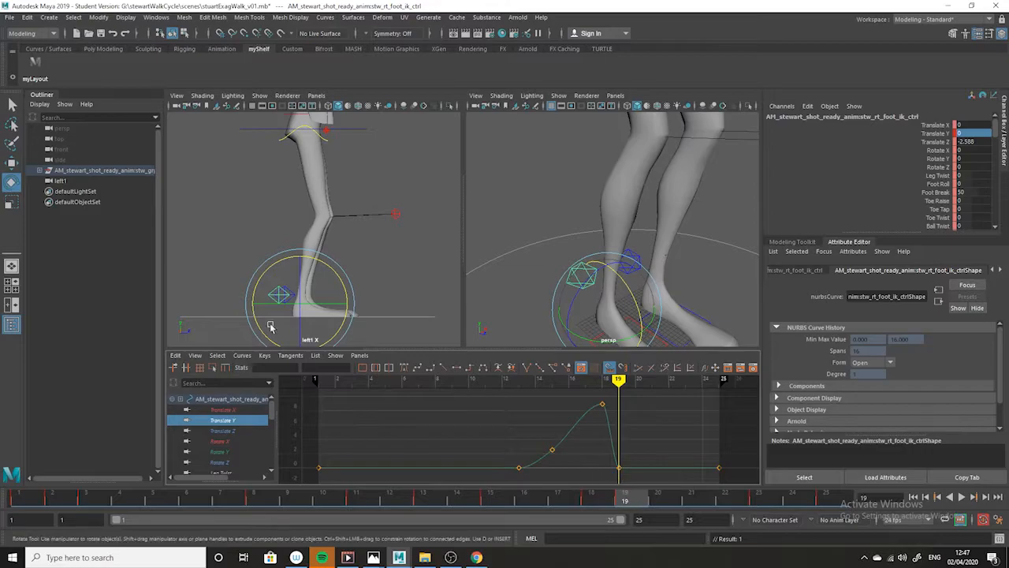
pyautogui.moveTo(648, 451); pyautogui.dragTo(592, 484)
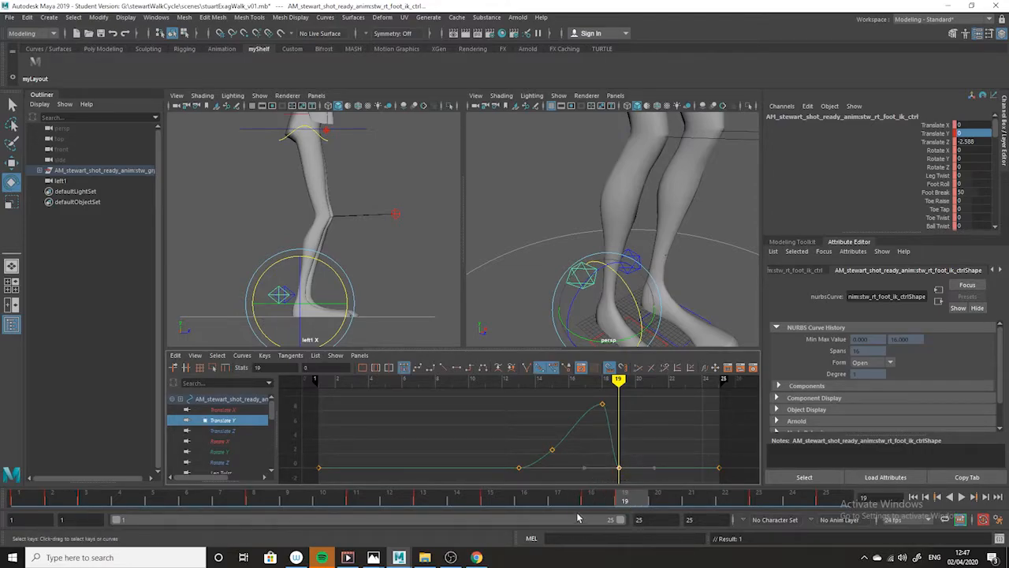
pyautogui.press('Delete')
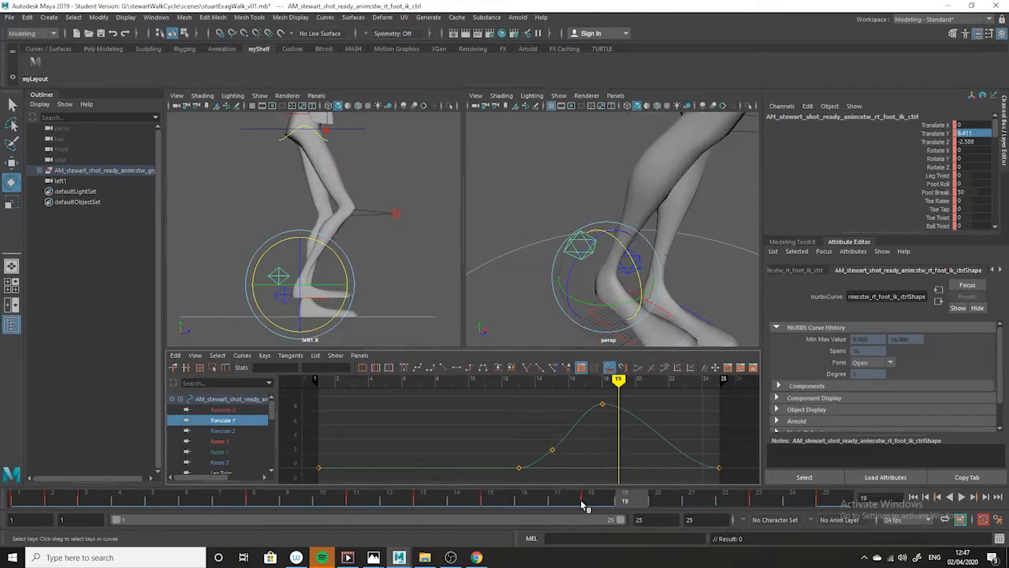
# - Play back the walk, stop at frame 18 and check the pose against the exaggerated walk reference drawing in Photos
pyautogui.hotkey('alt', 'v')
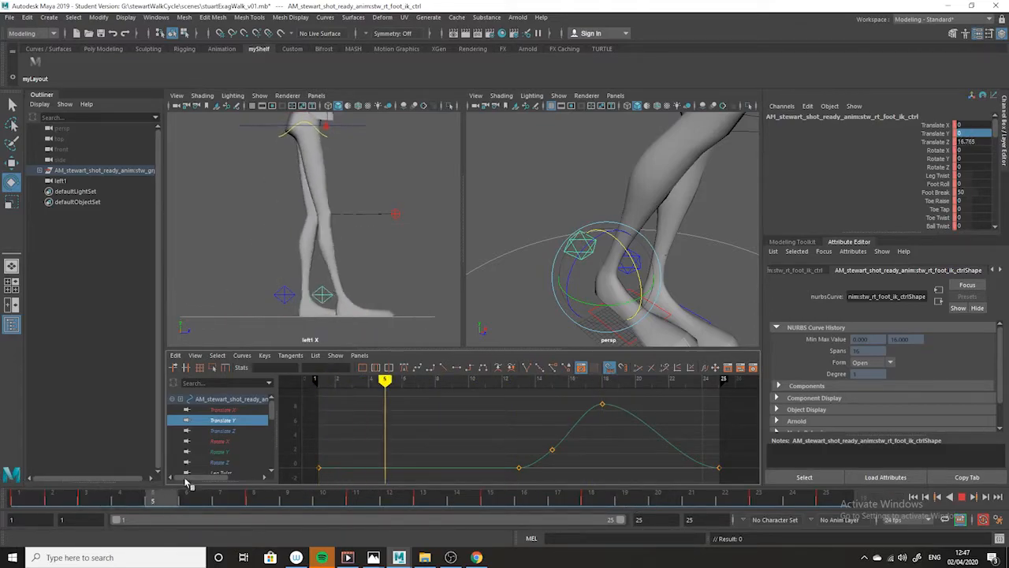
pyautogui.moveTo(835, 543); pyautogui.dragTo(585, 530)
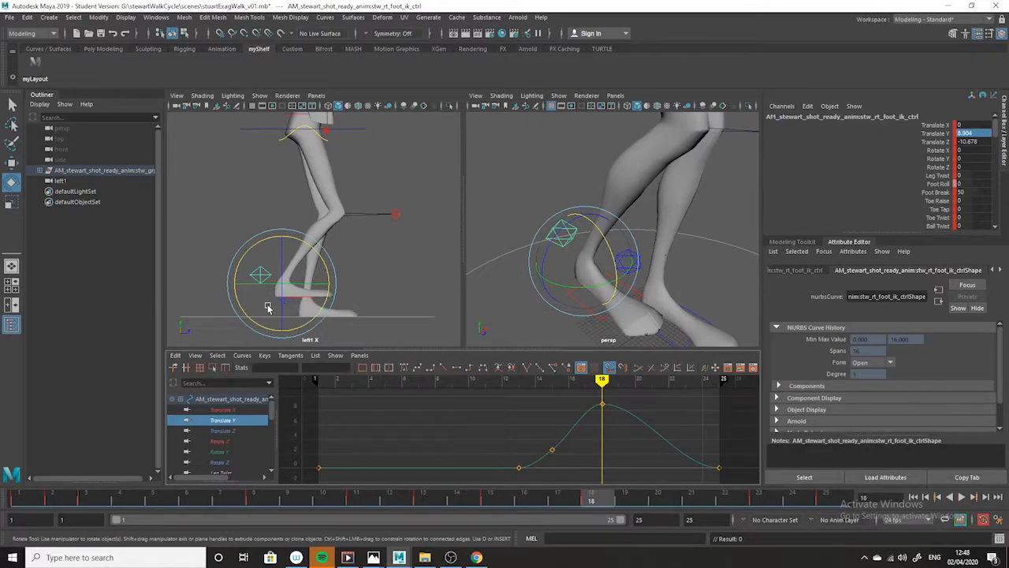
pyautogui.click(375, 558)
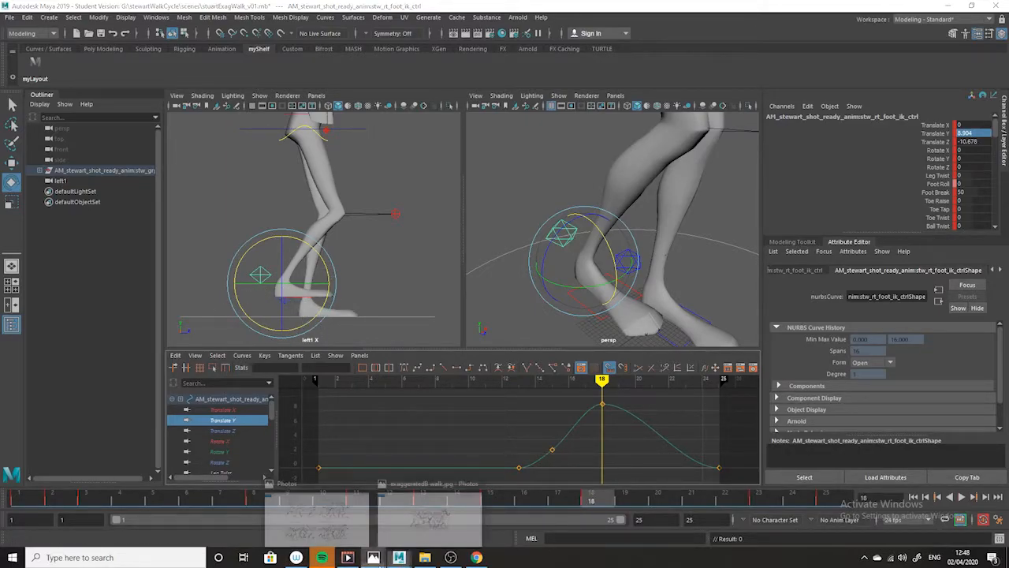
pyautogui.click(434, 516)
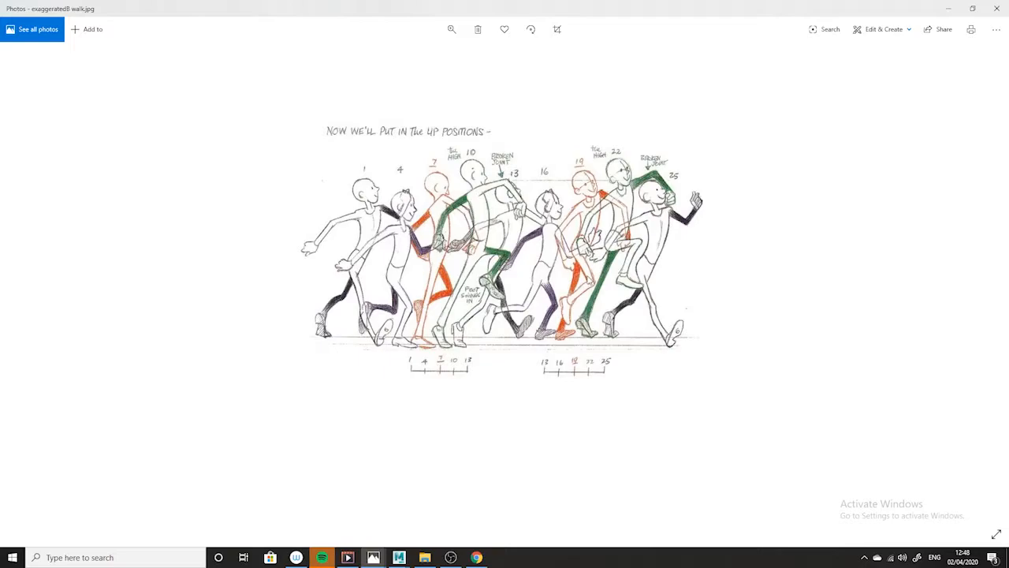
pyautogui.click(949, 11)
# - At frame 18, rotate the right foot control to about 36 degrees in X and raise it to a Translate Y of about 14
pyautogui.moveTo(322, 259); pyautogui.dragTo(292, 281)
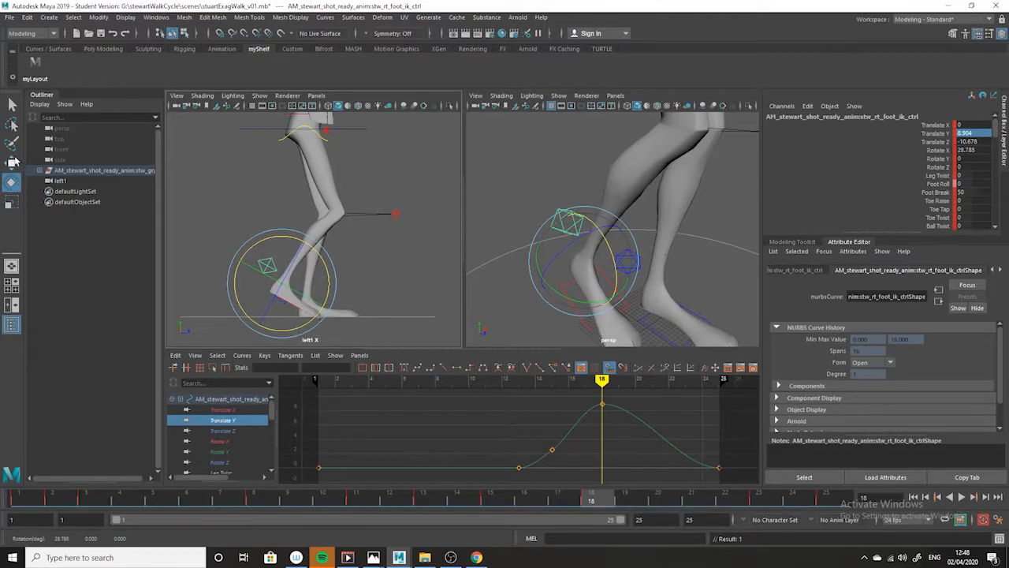
pyautogui.click(12, 160)
pyautogui.moveTo(277, 237); pyautogui.dragTo(285, 223)
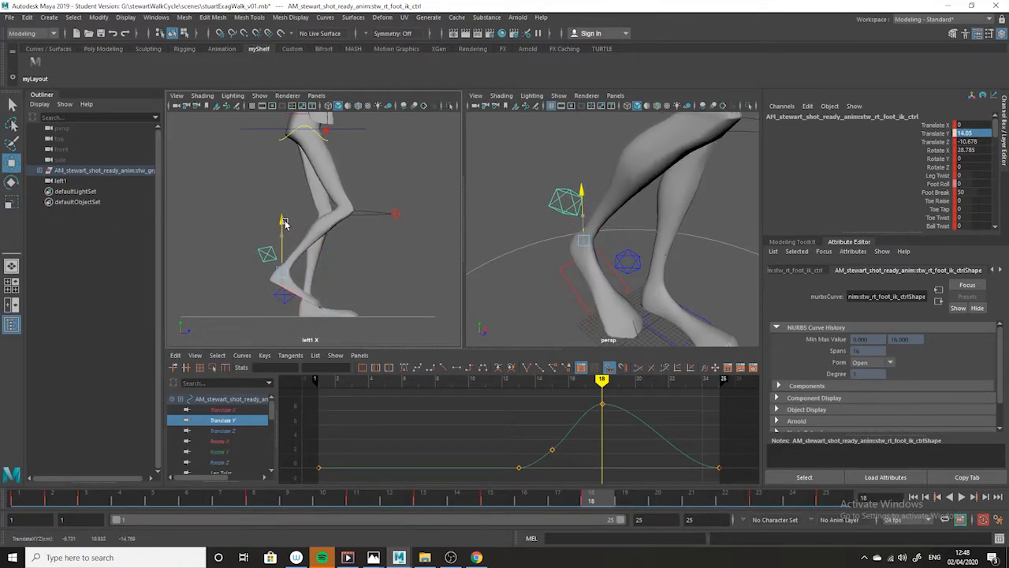
pyautogui.click(12, 181)
pyautogui.moveTo(327, 261); pyautogui.dragTo(343, 297)
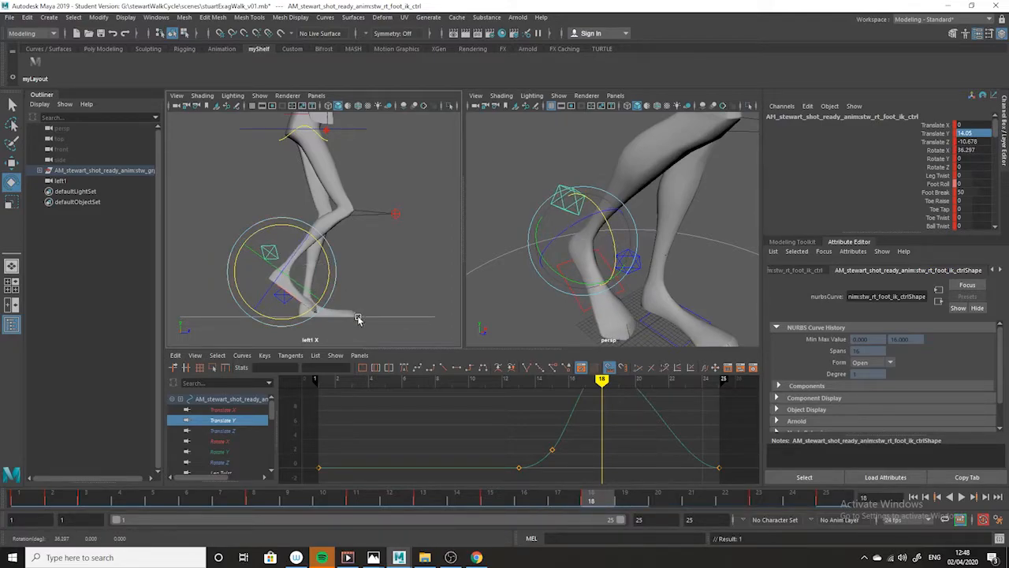
# - Move the right foot's Rotate X key from frame 15 to frame 13 and check the foot between frames 12 and 15
pyautogui.moveTo(587, 500); pyautogui.dragTo(506, 483)
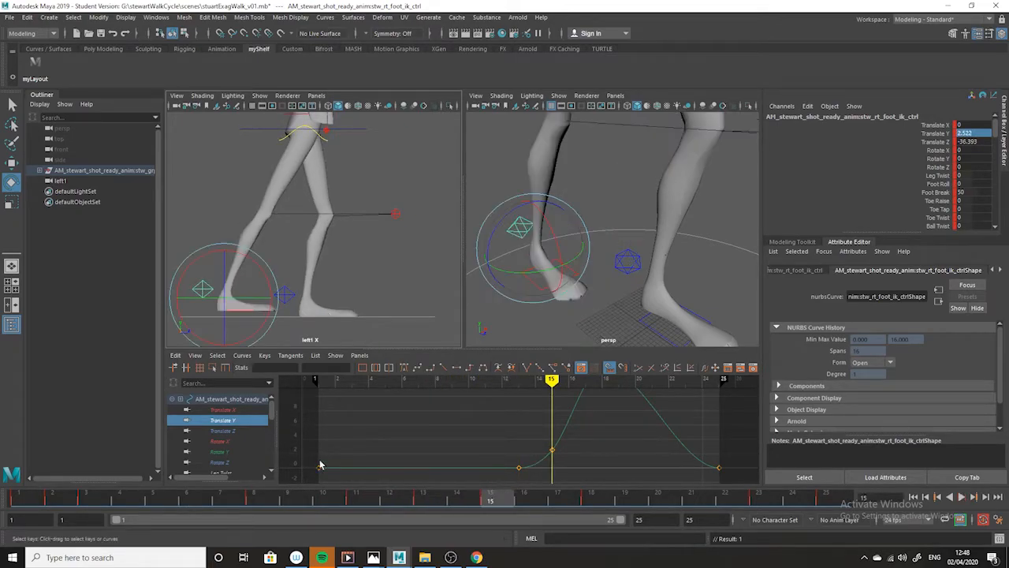
pyautogui.click(224, 442)
pyautogui.moveTo(489, 502); pyautogui.dragTo(426, 500)
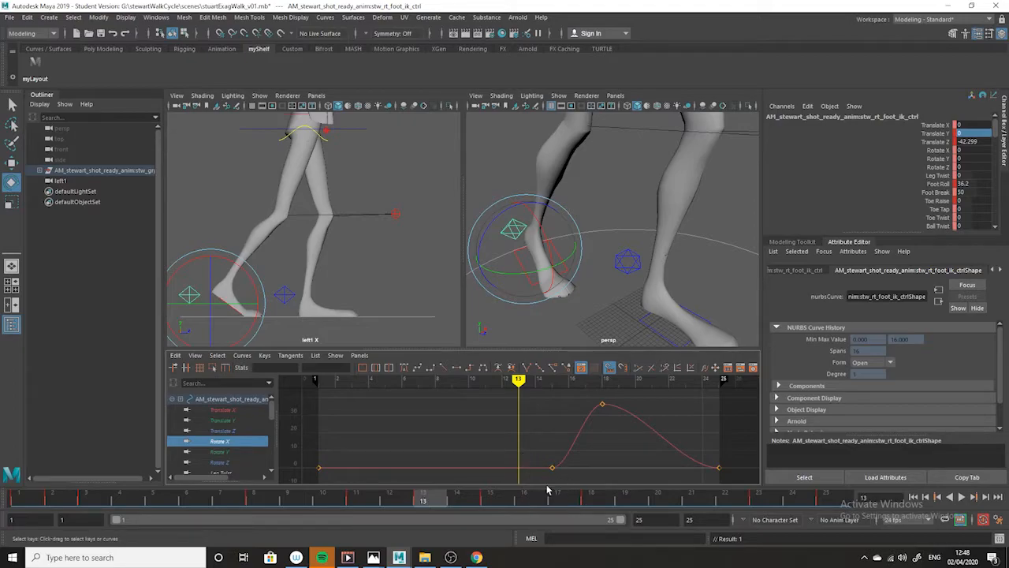
pyautogui.moveTo(583, 464); pyautogui.dragTo(542, 482)
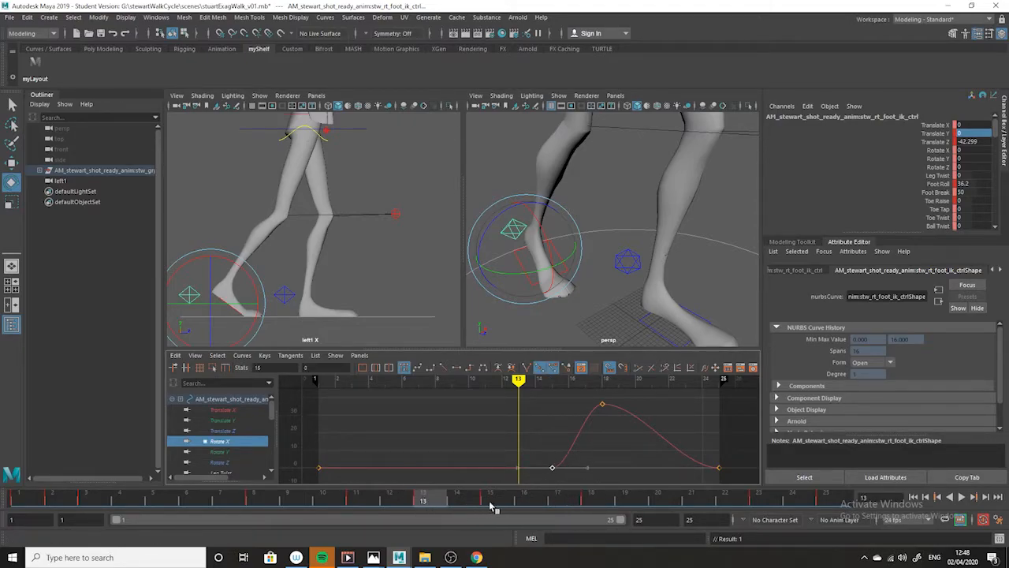
pyautogui.click(487, 505)
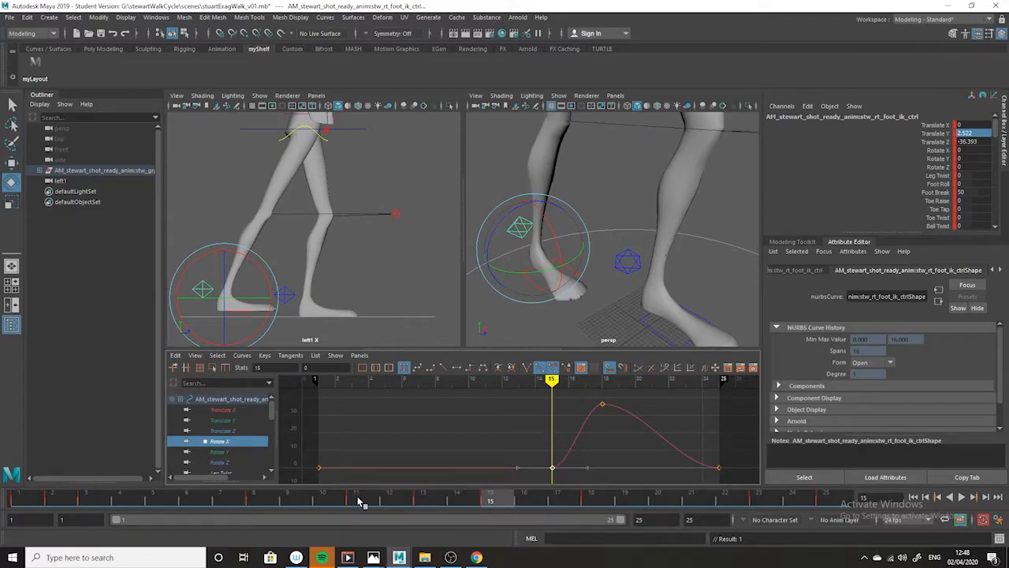
pyautogui.click(423, 505)
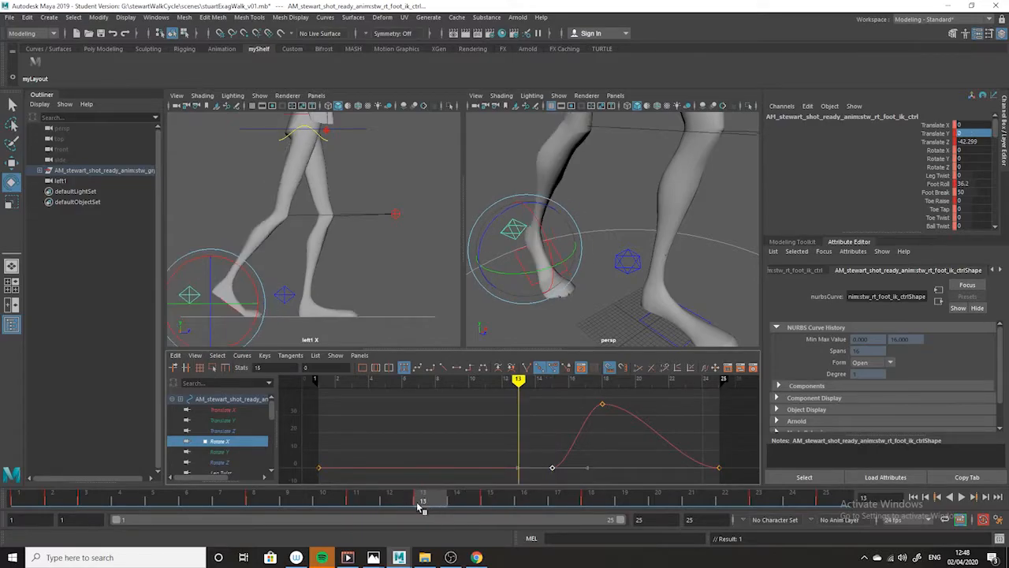
pyautogui.moveTo(552, 470); pyautogui.dragTo(527, 485)
pyautogui.moveTo(428, 501); pyautogui.dragTo(464, 505)
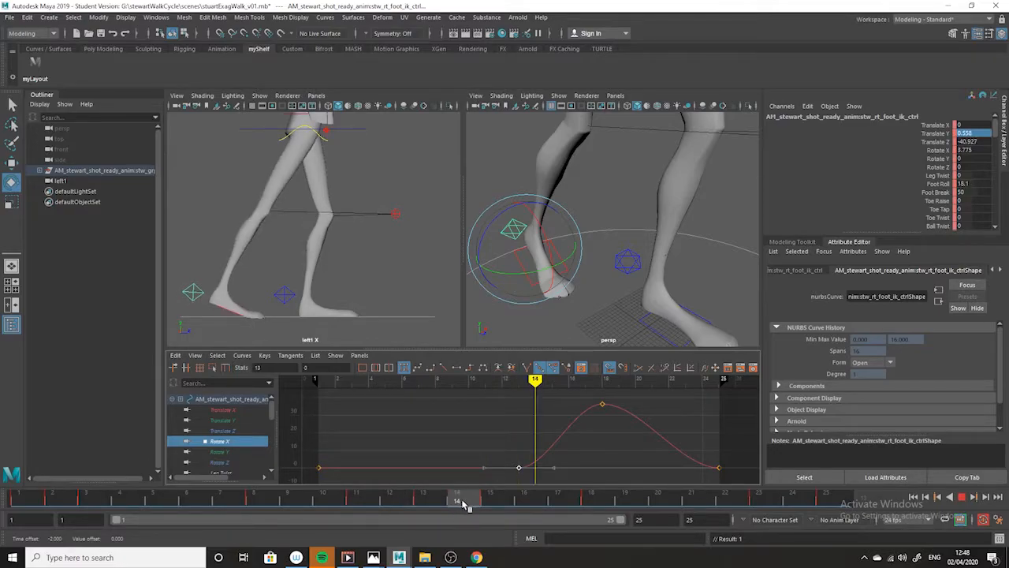
pyautogui.moveTo(463, 505); pyautogui.dragTo(396, 460)
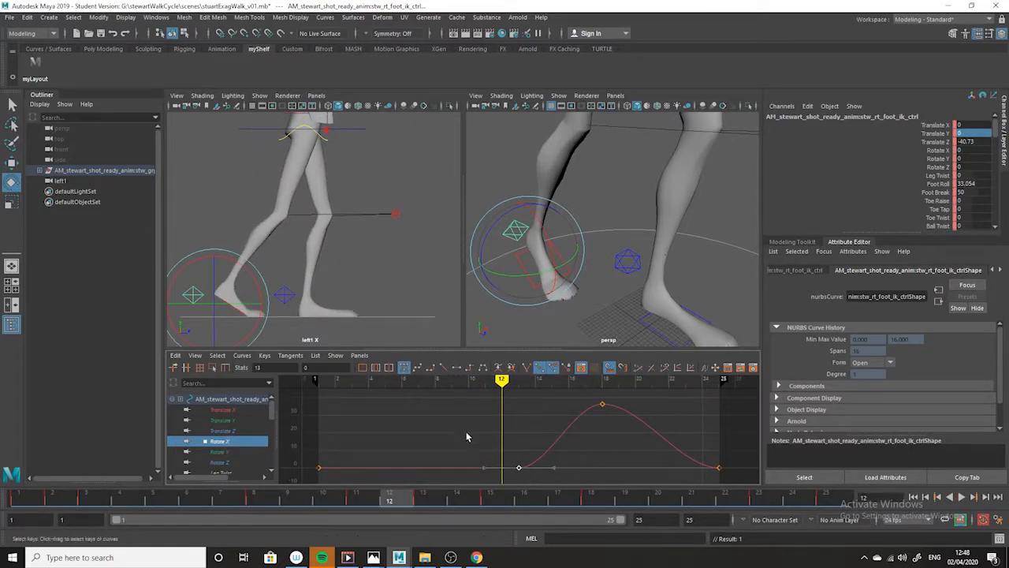
pyautogui.moveTo(410, 504); pyautogui.dragTo(504, 506)
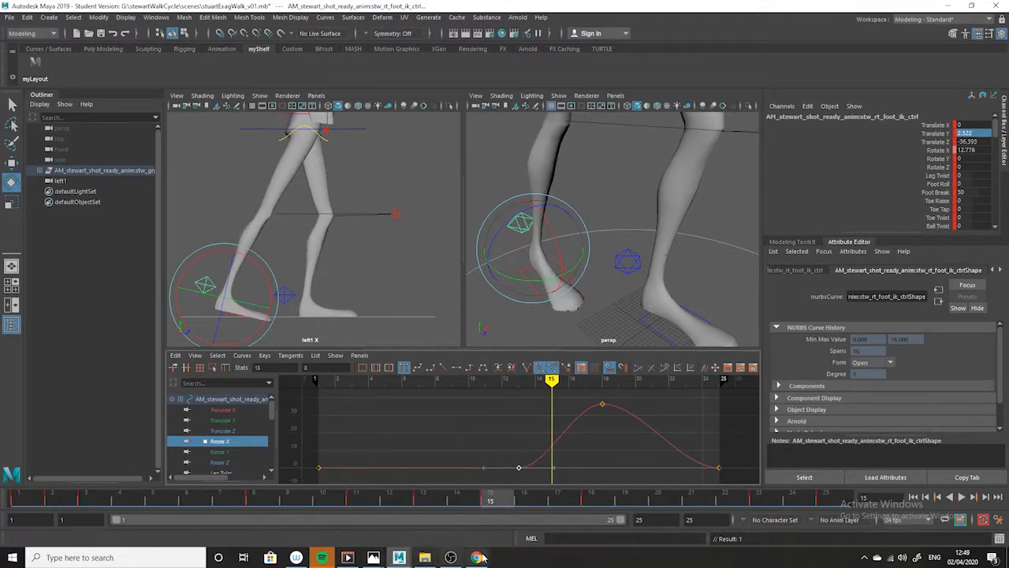
# - Raise the right foot control at frame 15 to a Translate Y of about 7.9 and compare the pose with the exaggerated walk reference drawing
pyautogui.click(594, 501)
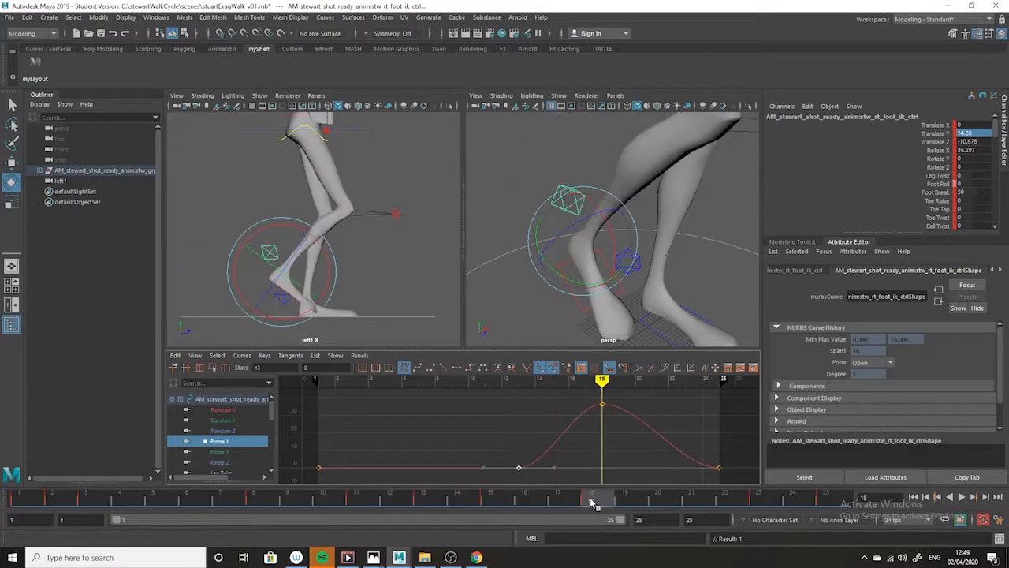
pyautogui.click(493, 501)
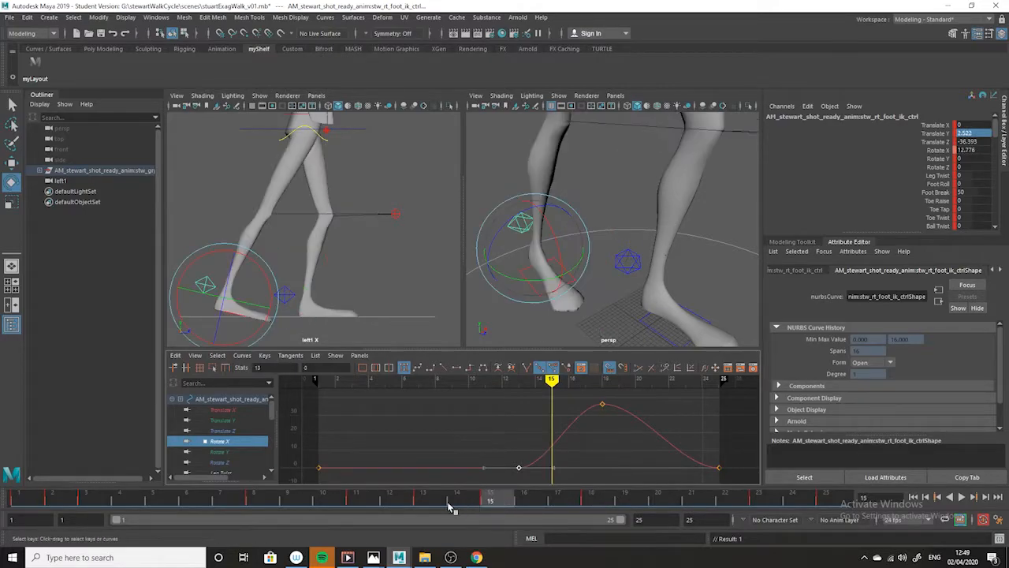
pyautogui.press('w')
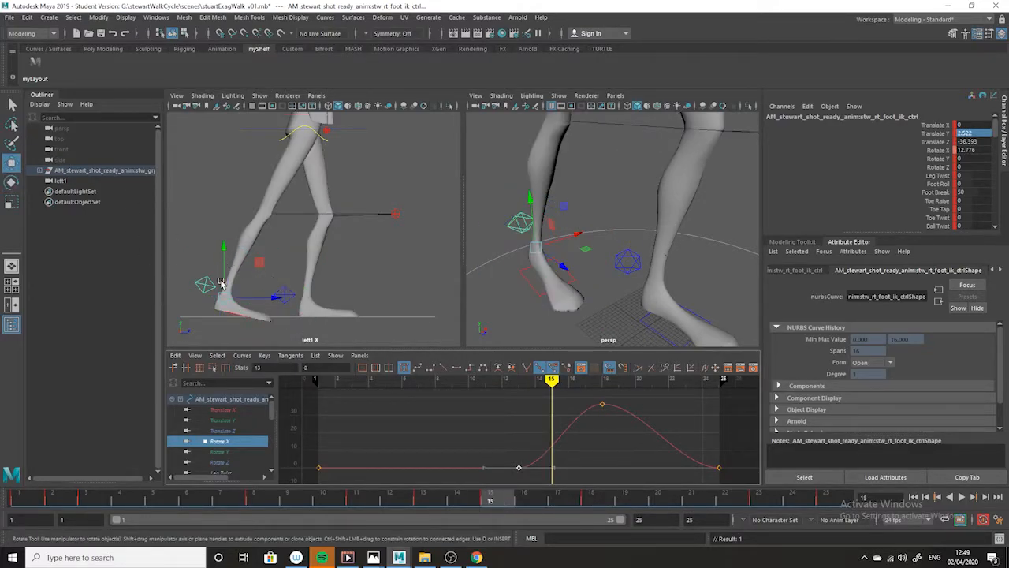
pyautogui.moveTo(225, 246); pyautogui.dragTo(222, 236)
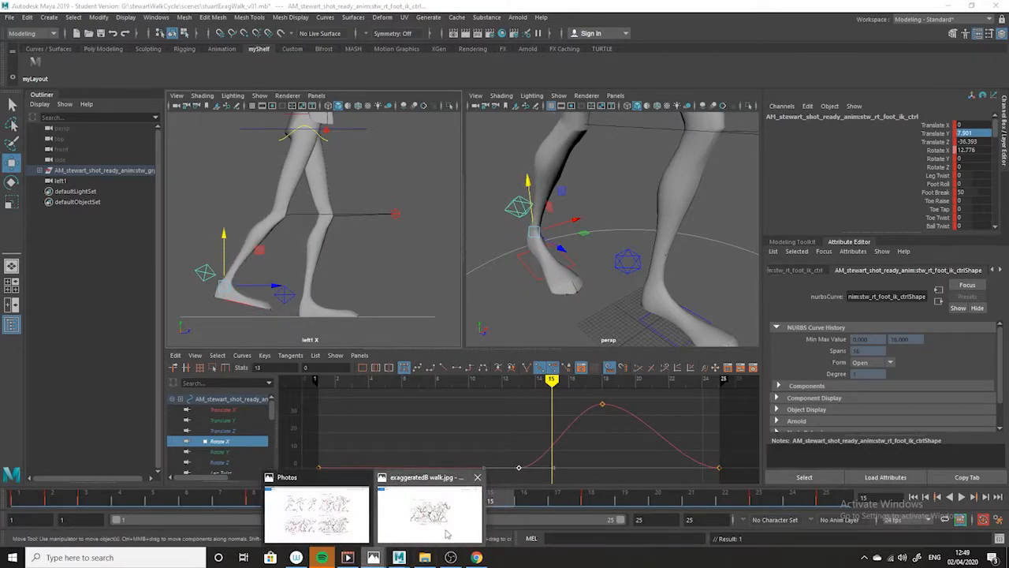
pyautogui.click(441, 528)
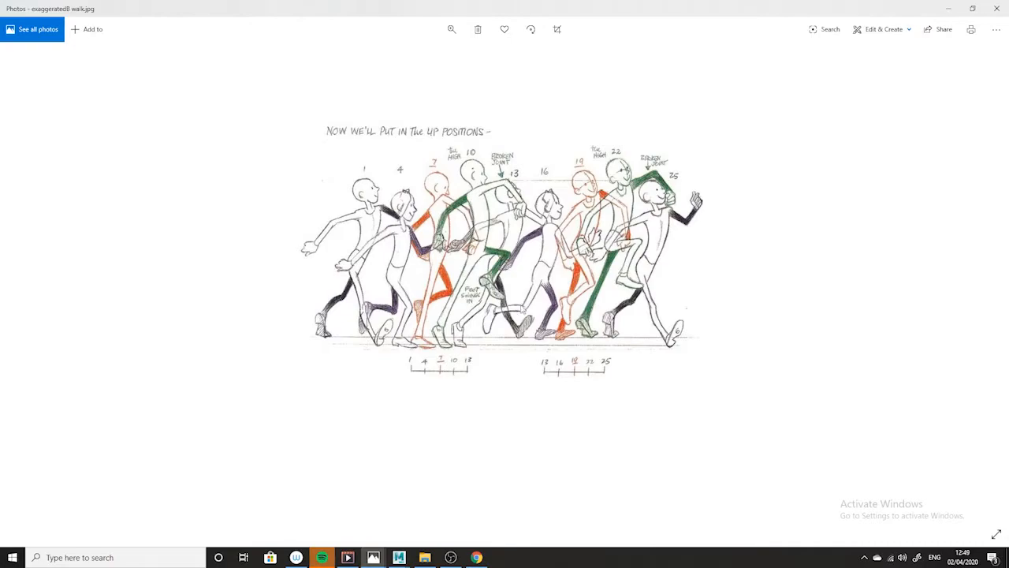
pyautogui.click(950, 9)
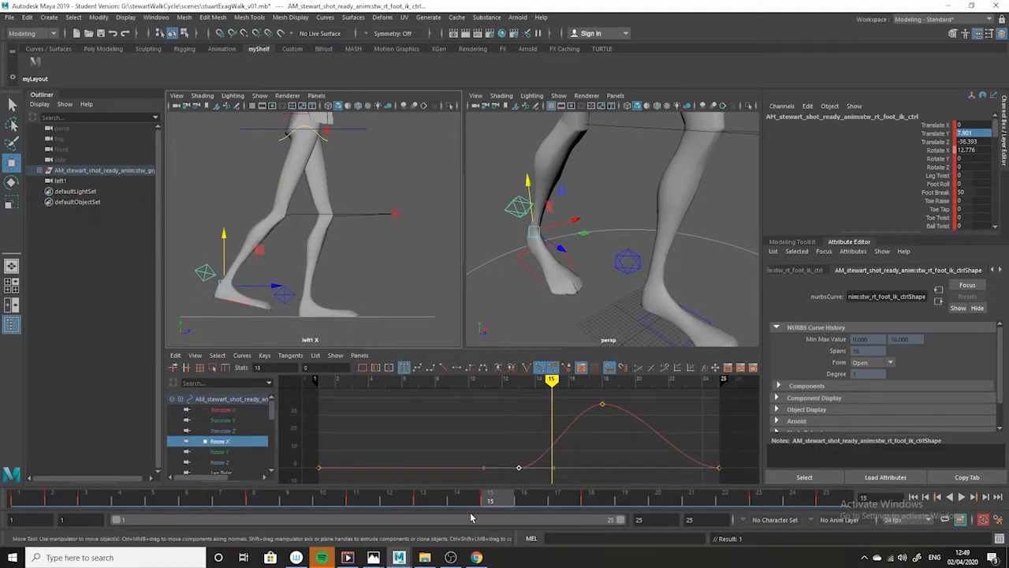
# - At frame 15, rotate the right foot control to about 30 degrees in X and raise it to a Translate Y of about 11.4
pyautogui.click(11, 181)
pyautogui.moveTo(254, 290); pyautogui.dragTo(270, 272)
pyautogui.press('w')
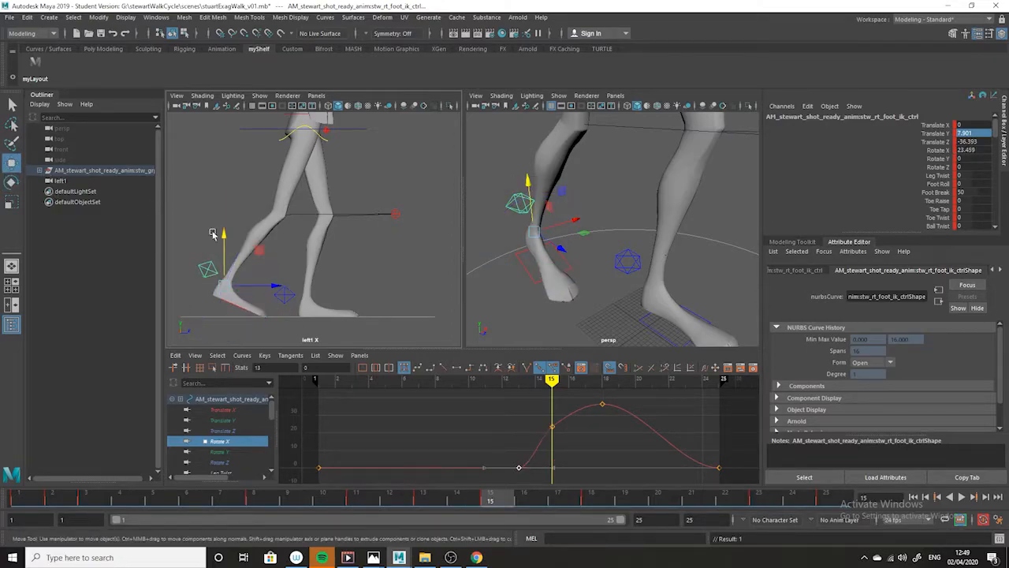
pyautogui.moveTo(223, 236); pyautogui.dragTo(223, 229)
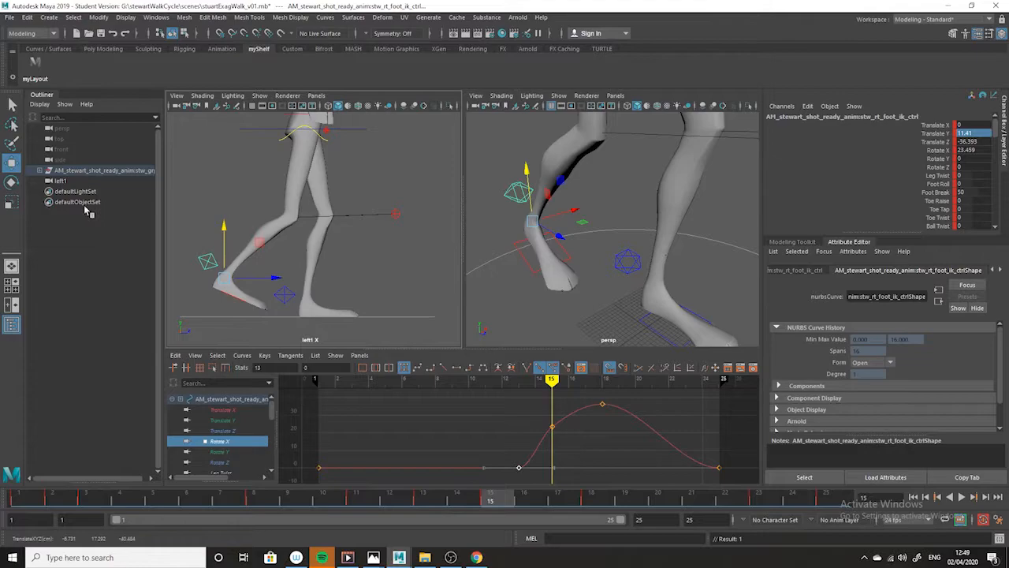
pyautogui.click(11, 182)
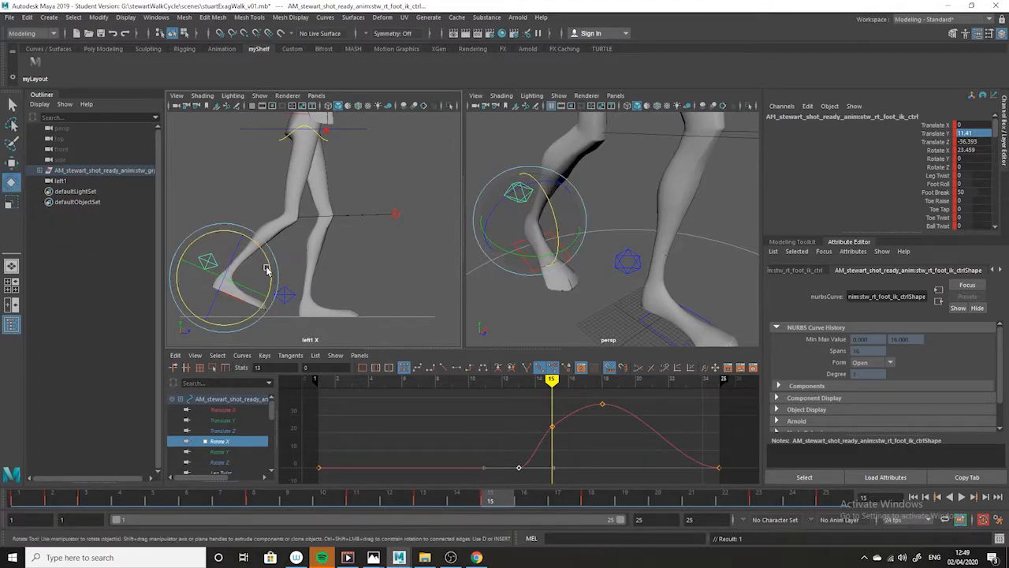
pyautogui.moveTo(266, 266); pyautogui.dragTo(260, 284)
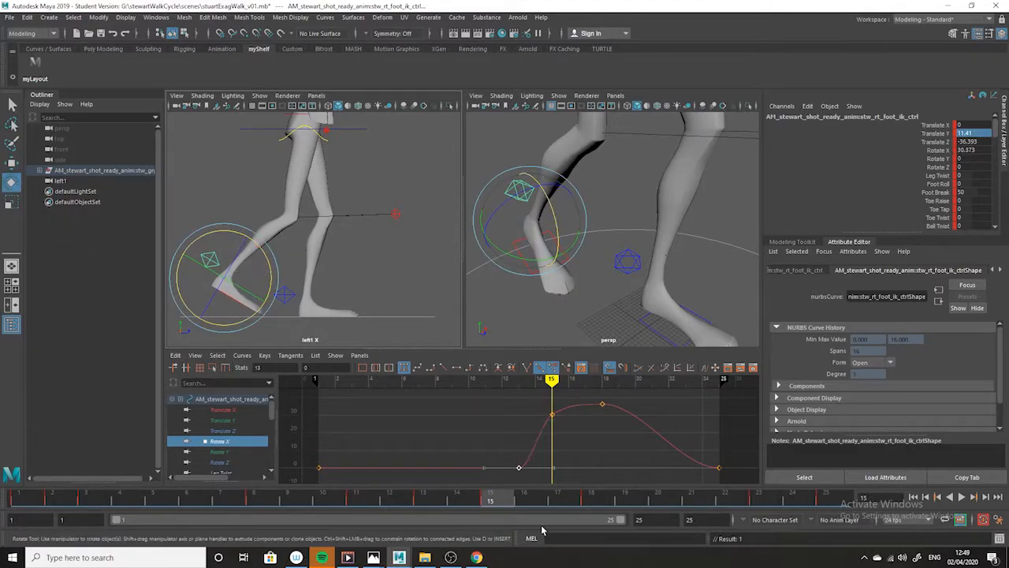
# - Play back the walk from frame 1 and scrub through the frames to check the right foot's motion
pyautogui.moveTo(490, 503); pyautogui.dragTo(2, 447)
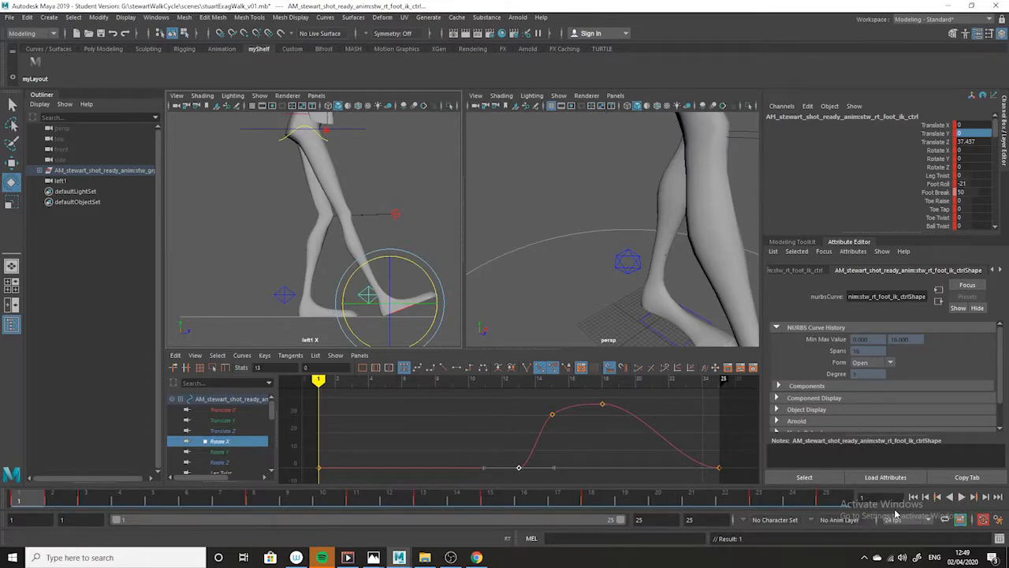
pyautogui.click(963, 500)
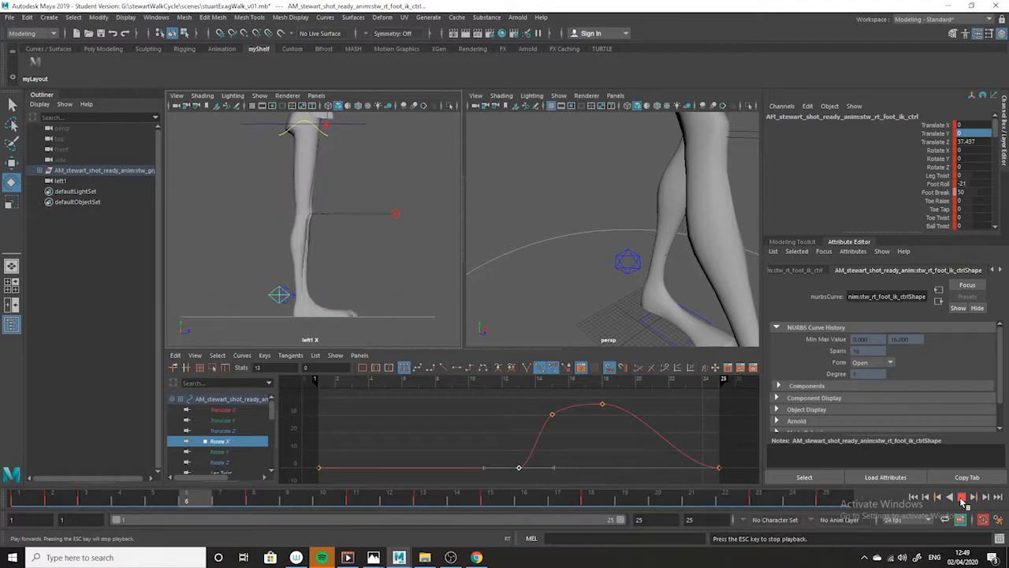
pyautogui.click(963, 499)
pyautogui.click(963, 500)
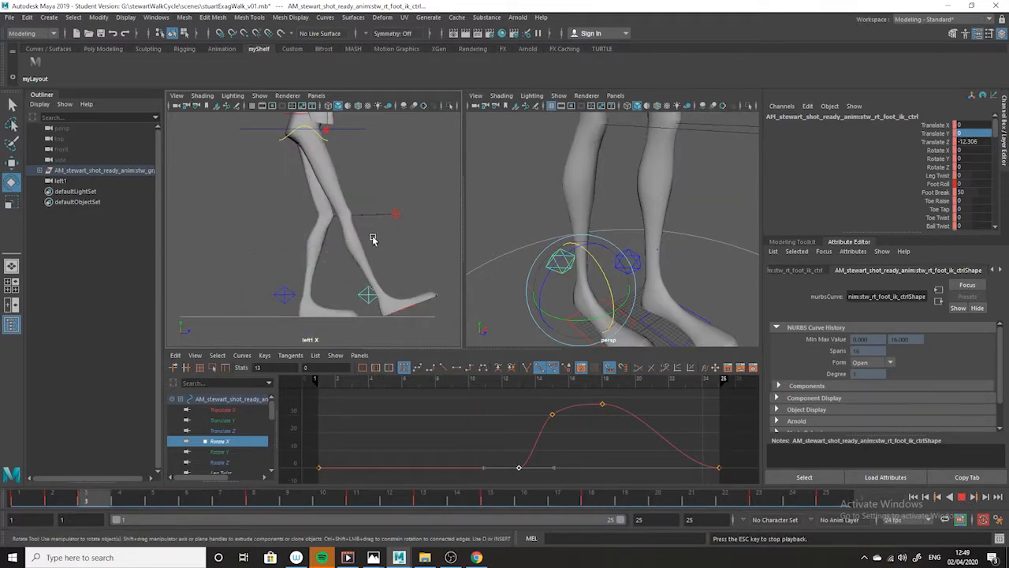
pyautogui.click(963, 500)
pyautogui.moveTo(630, 500); pyautogui.dragTo(130, 480)
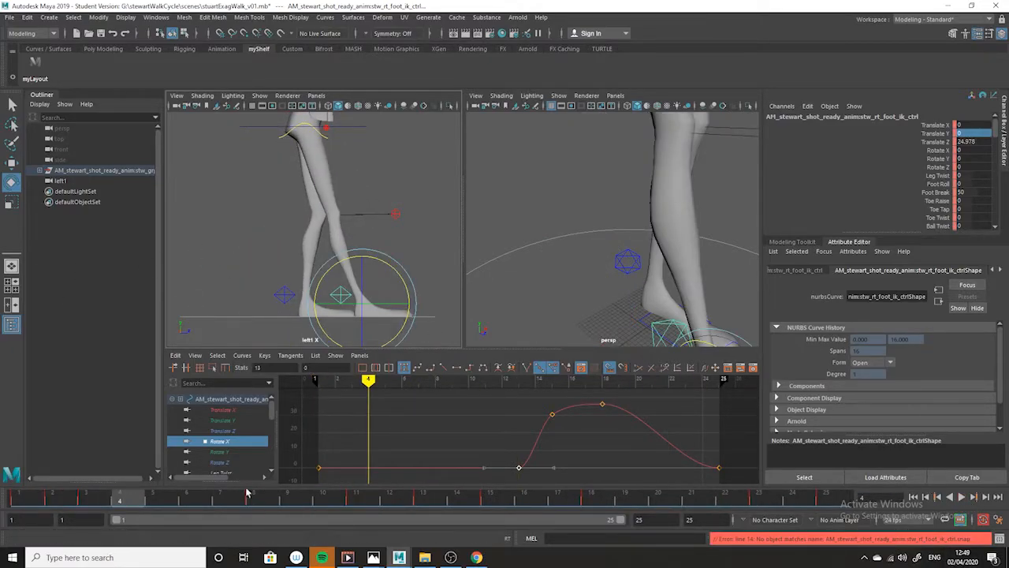
# - Isolate the right foot's Translate Y curve and play the walk to review the foot's lift
pyautogui.click(232, 421)
pyautogui.moveTo(237, 502); pyautogui.dragTo(3, 477)
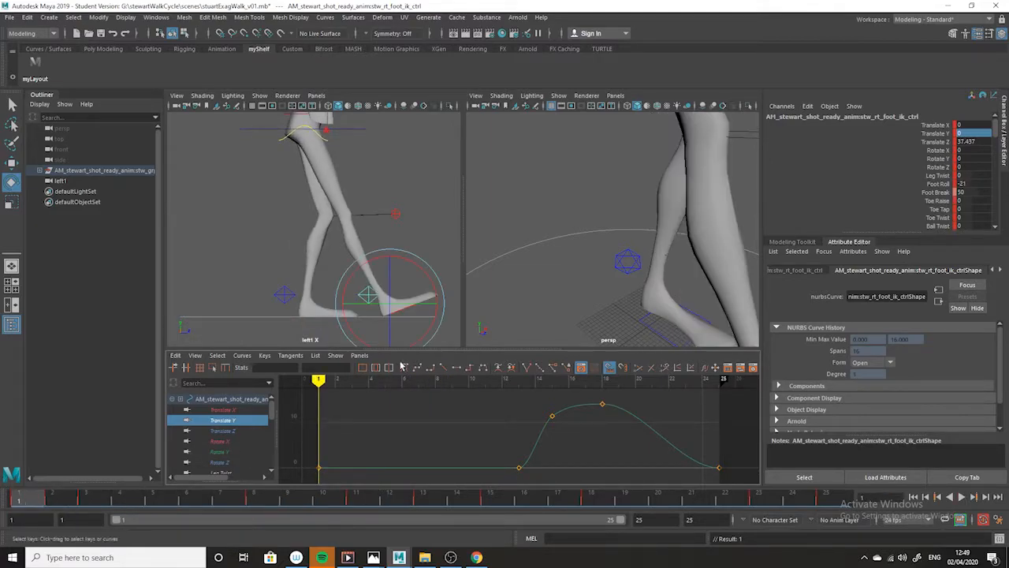
pyautogui.hotkey('alt', 'v')
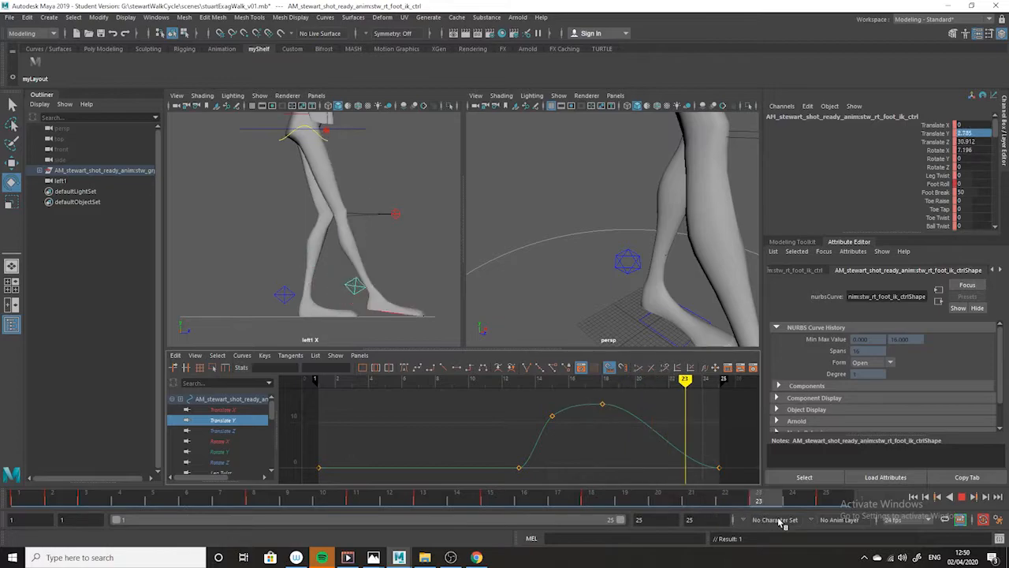
pyautogui.moveTo(825, 526); pyautogui.dragTo(825, 524)
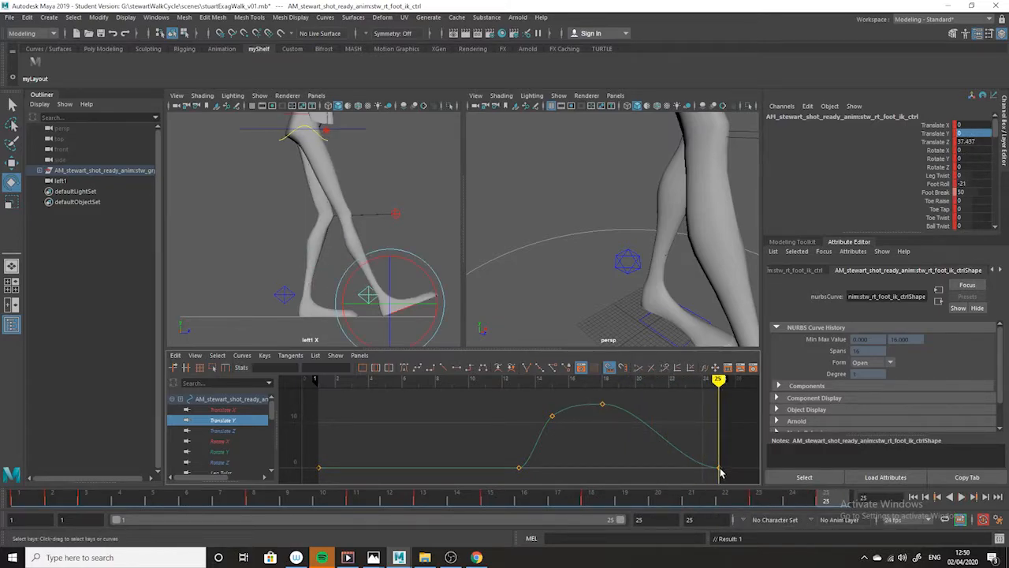
# - Give the frame 1 key on the right foot's Translate Z curve a linear tangent
pyautogui.click(230, 430)
pyautogui.moveTo(828, 504); pyautogui.dragTo(17, 498)
pyautogui.moveTo(347, 402); pyautogui.dragTo(285, 415)
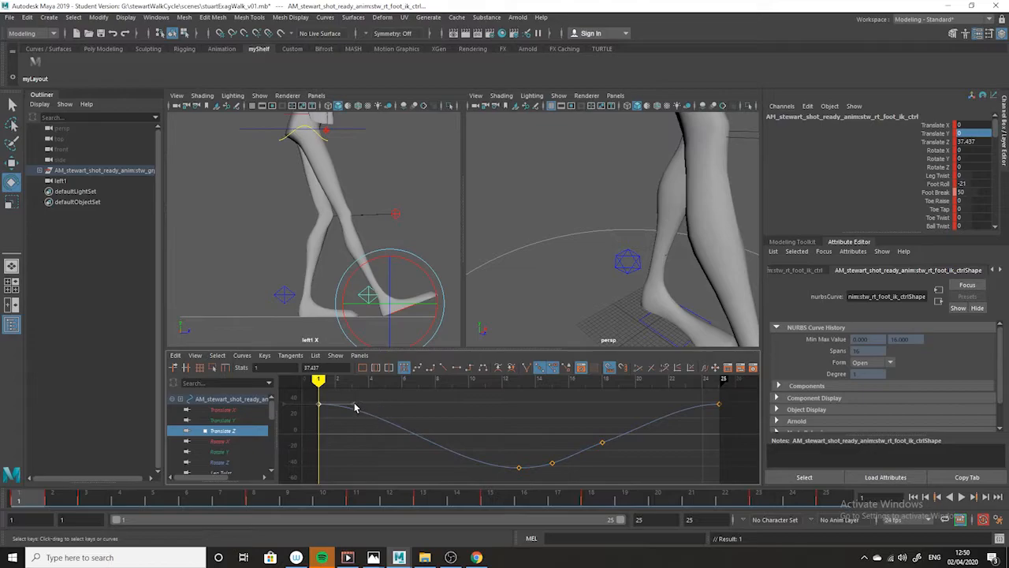
pyautogui.click(518, 467)
pyautogui.click(424, 503)
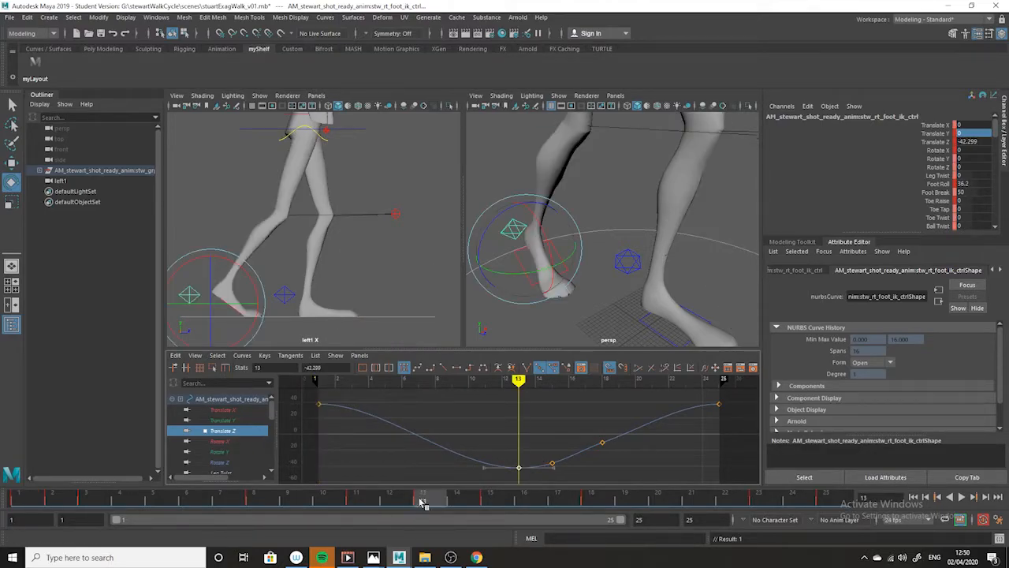
pyautogui.click(319, 404)
pyautogui.click(442, 368)
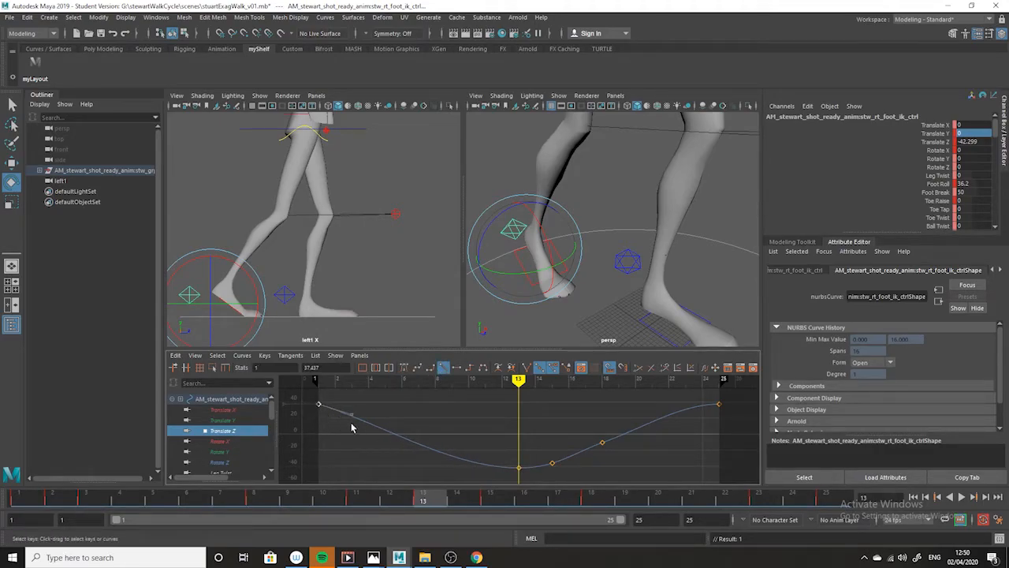
# - Break the tangents of the Translate Z key at frame 13 and make its incoming tangent linear
pyautogui.moveTo(496, 445); pyautogui.dragTo(530, 475)
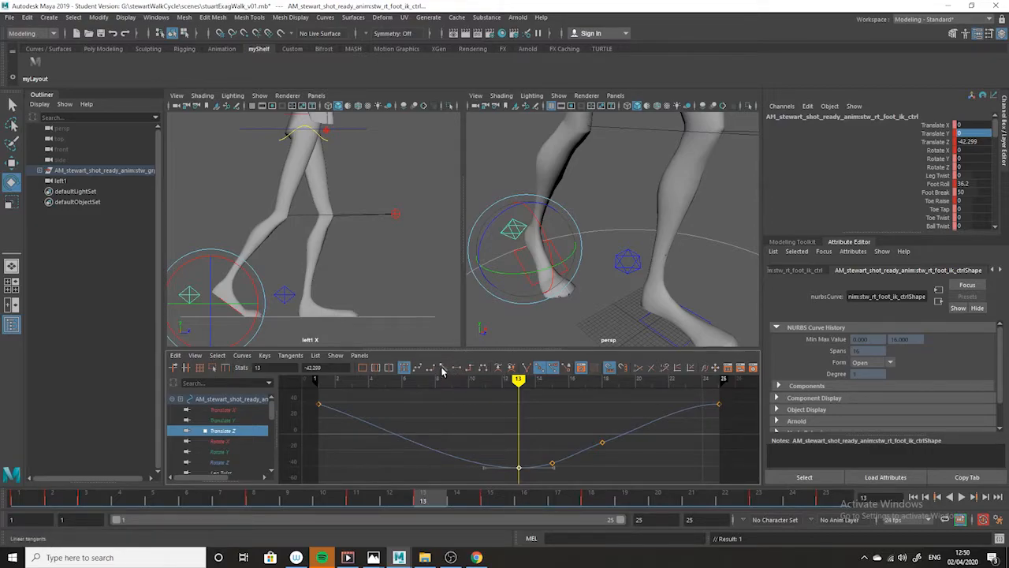
pyautogui.click(527, 368)
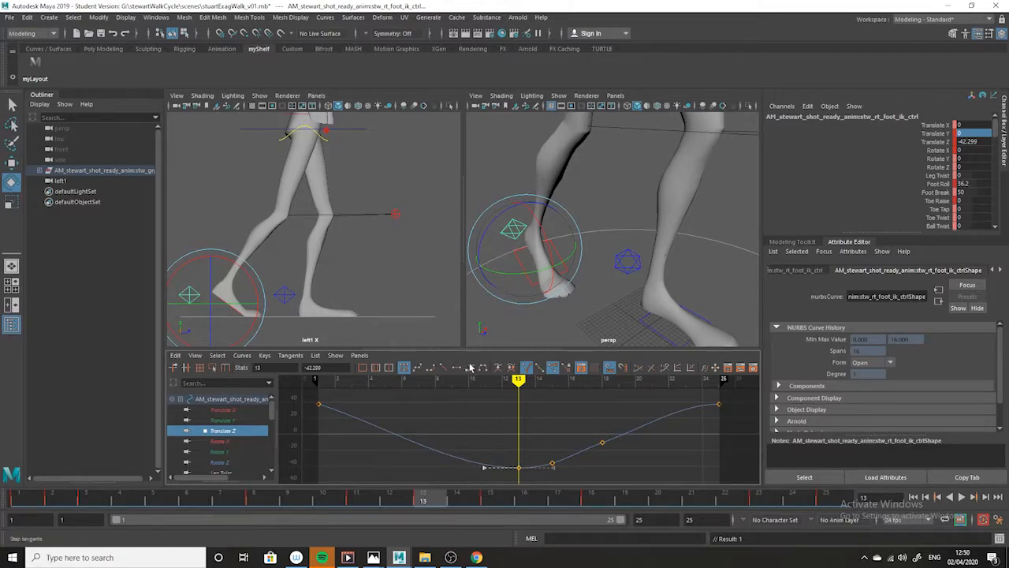
pyautogui.click(443, 369)
pyautogui.moveTo(347, 418); pyautogui.dragTo(295, 396)
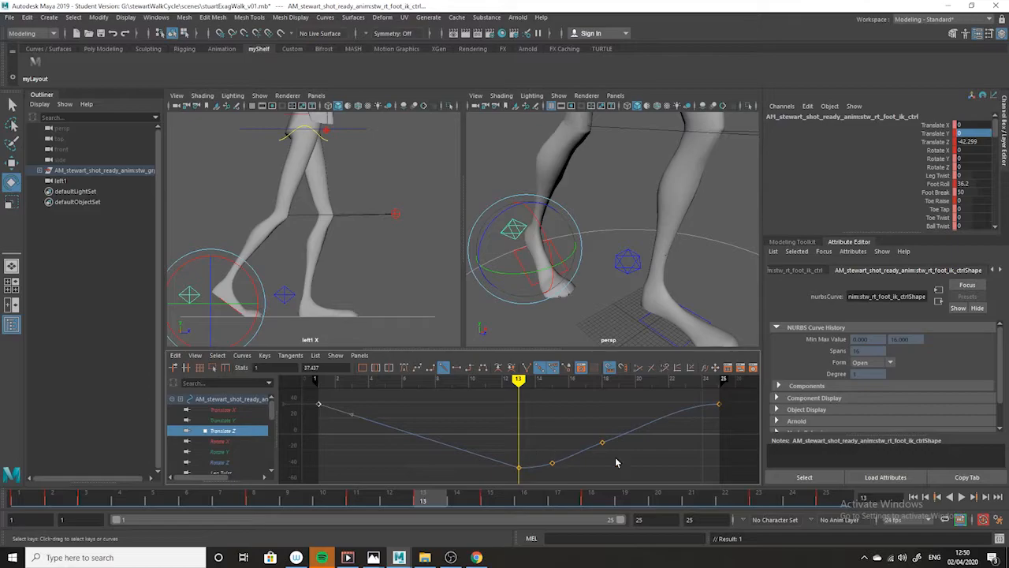
# - Play back the walk and scrub from frame 12 to frame 25 to check the foot's backward slide
pyautogui.hotkey('alt', 'v')
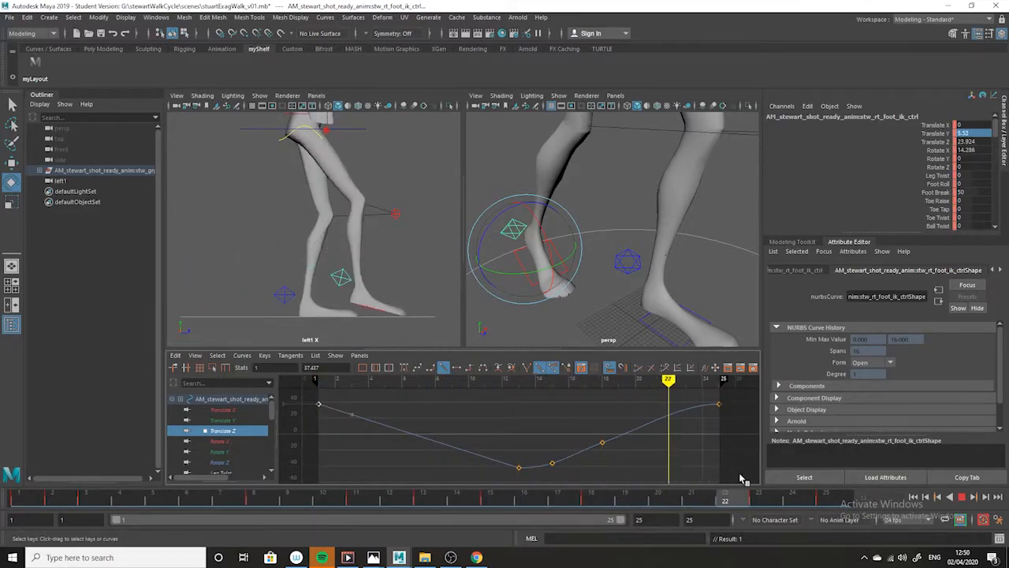
pyautogui.hotkey('alt', 'v')
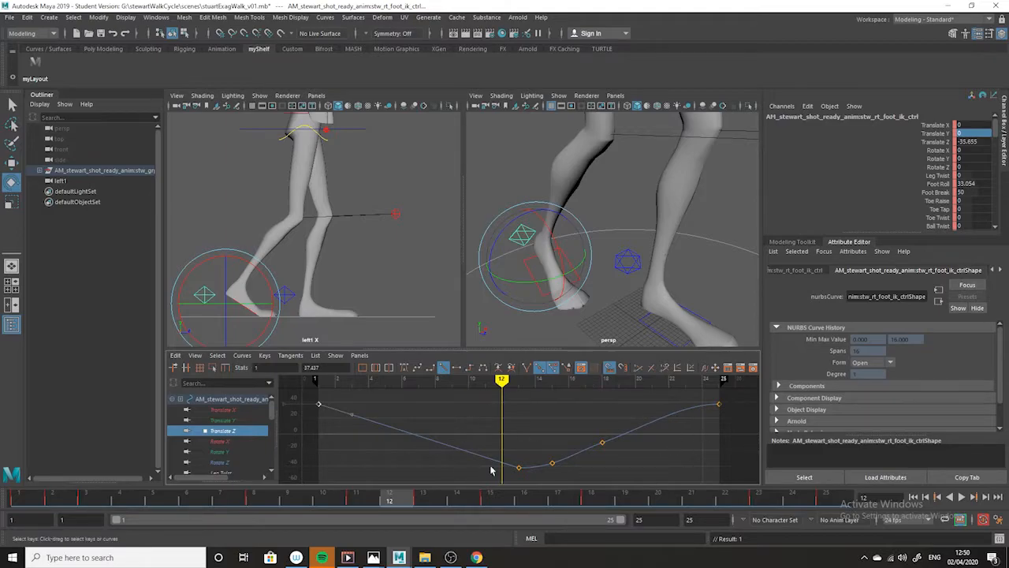
pyautogui.moveTo(409, 506); pyautogui.dragTo(820, 529)
pyautogui.hotkey('alt', 'v')
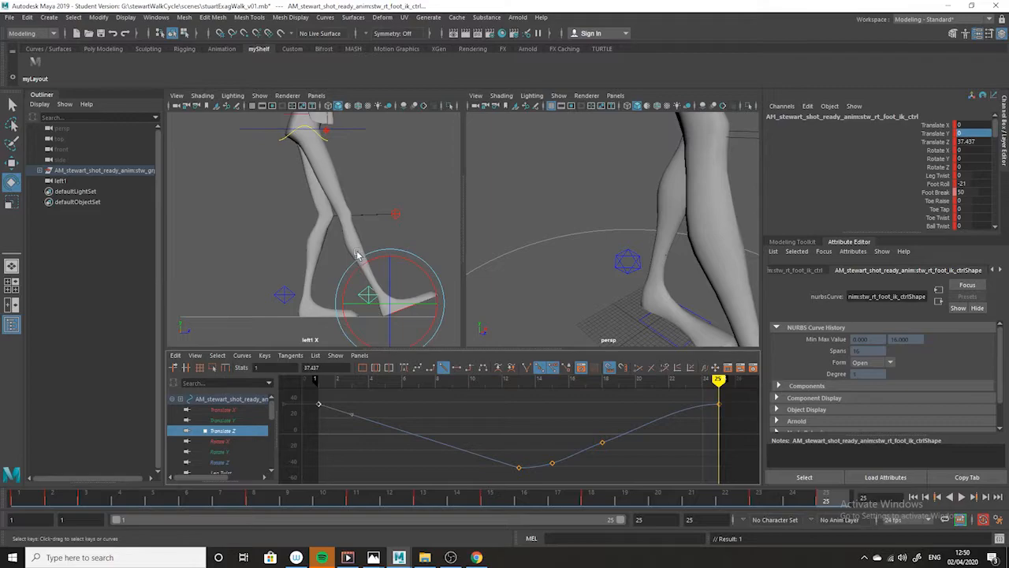
# - Reselect the right foot control, isolate its Foot Roll curve and scrub the whole cycle to examine the roll
pyautogui.click(404, 257)
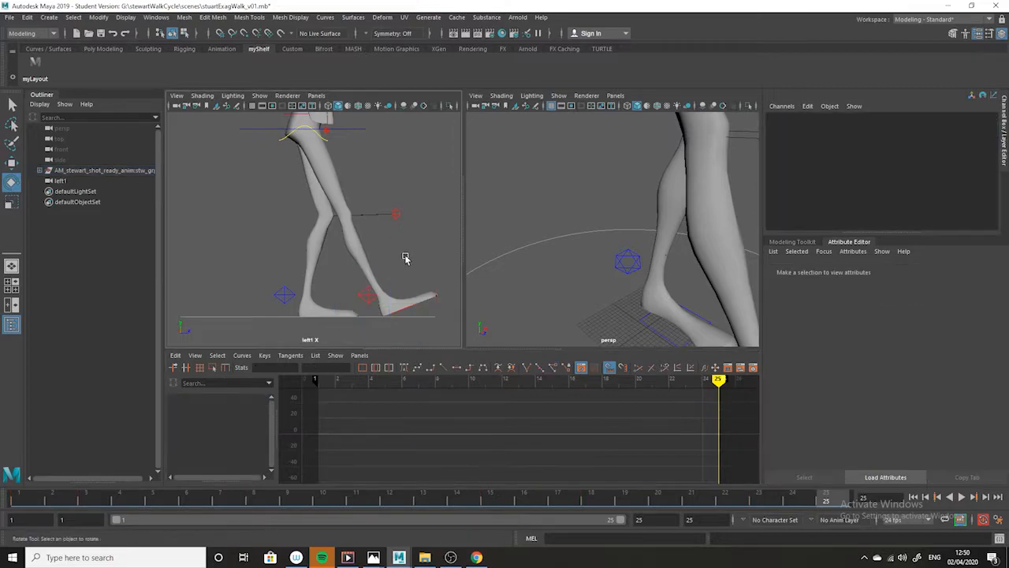
pyautogui.click(363, 298)
pyautogui.moveTo(272, 408); pyautogui.dragTo(272, 423)
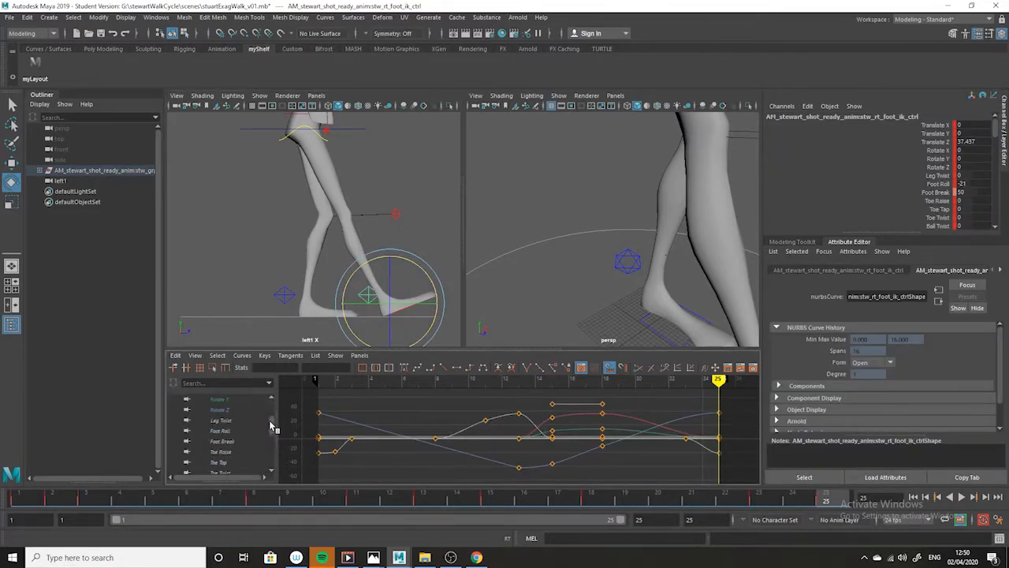
pyautogui.click(225, 421)
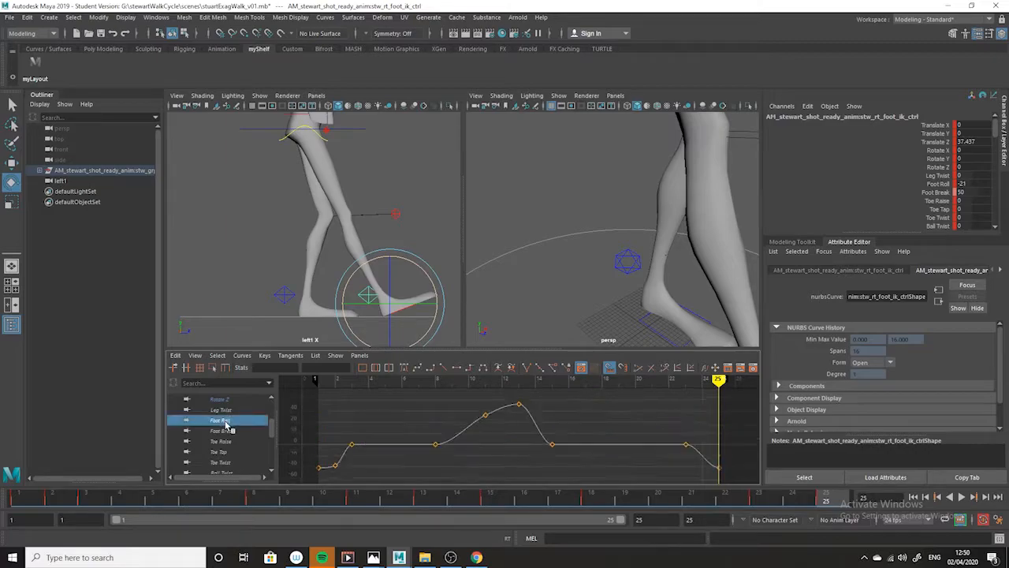
pyautogui.moveTo(321, 504); pyautogui.dragTo(5, 468)
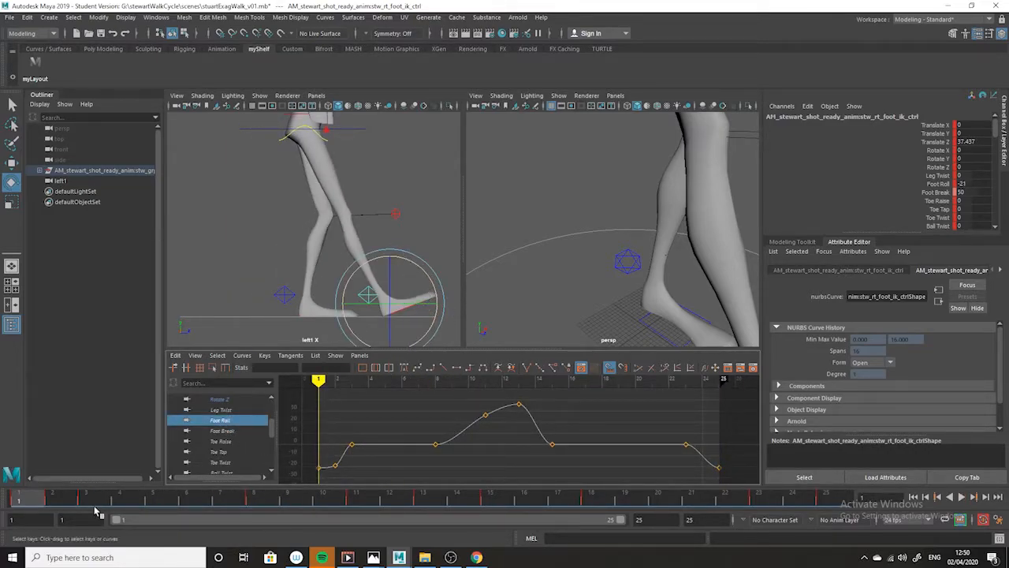
pyautogui.moveTo(41, 498); pyautogui.dragTo(912, 517)
pyautogui.moveTo(825, 500); pyautogui.dragTo(52, 478)
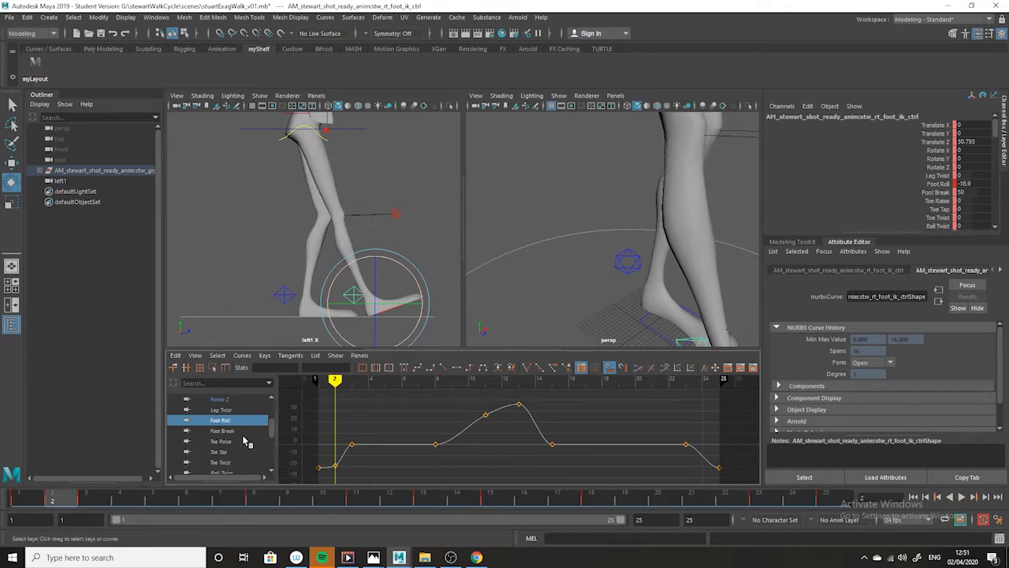
# - Isolate the right foot's Foot Break curve and try a Foot Break value of 0 at frame 11
pyautogui.click(224, 431)
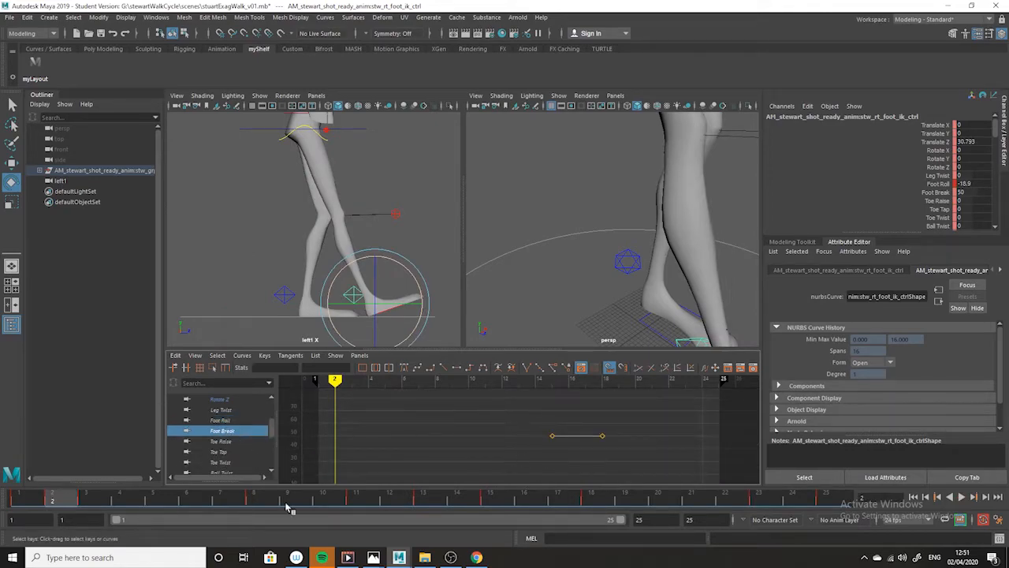
pyautogui.click(19, 498)
pyautogui.moveTo(29, 498); pyautogui.dragTo(356, 498)
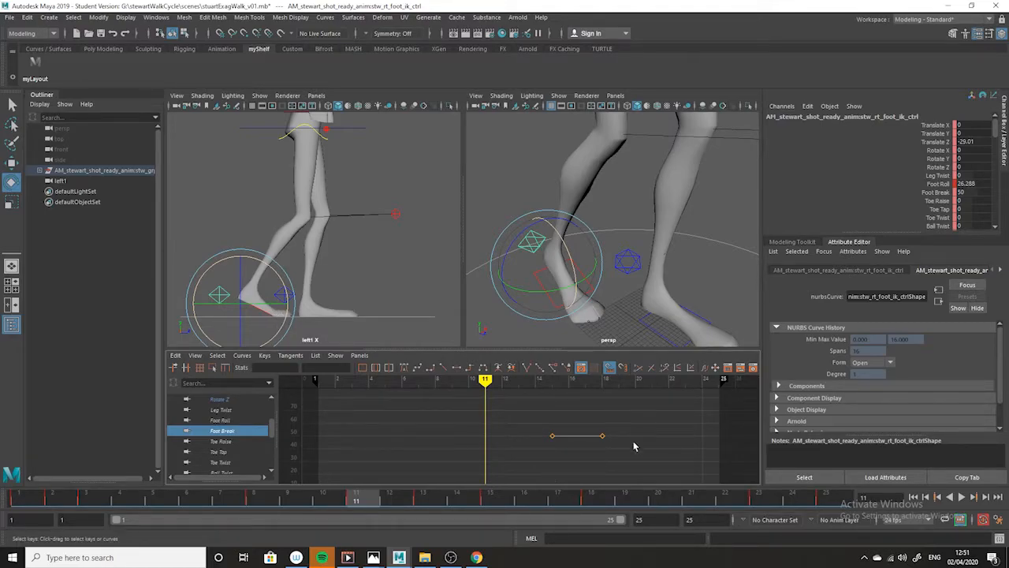
pyautogui.doubleClick(968, 193)
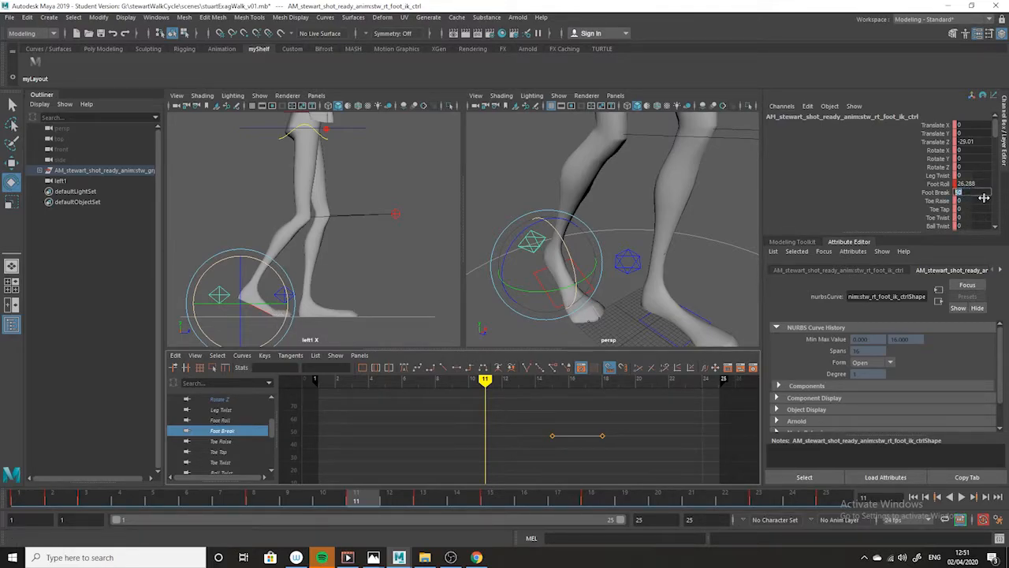
pyautogui.write('0')
pyautogui.press('Return')
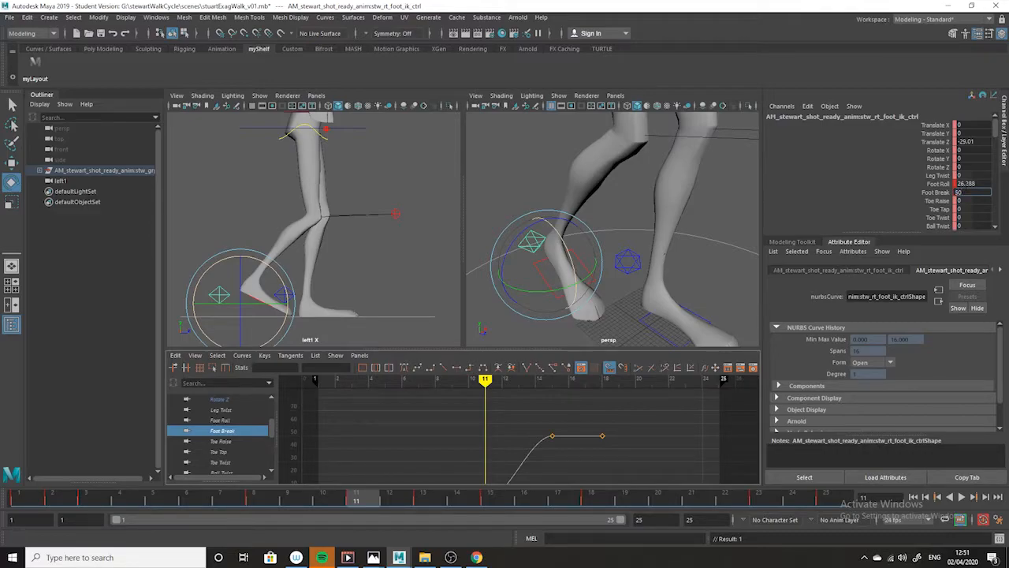
# - Restore Foot Break to 50 on the frame 11 key and delete the Foot Break key at frame 15
pyautogui.hotkey('ctrl', 'z')
pyautogui.moveTo(571, 420); pyautogui.dragTo(531, 457)
pyautogui.press('Delete')
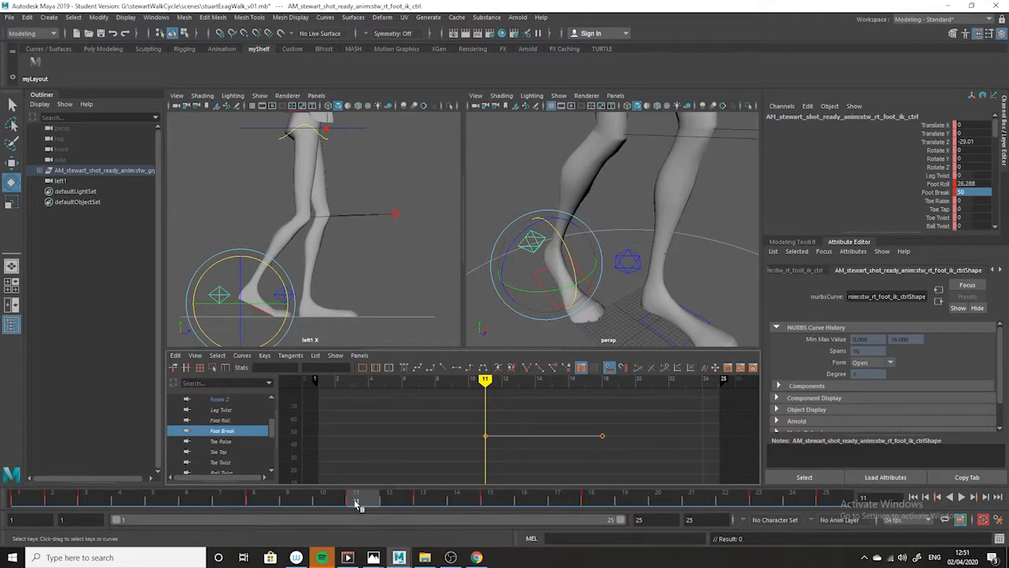
# - Play back the walk, compare frame 18 with the exaggerated walk drawing in Photos, and return to Maya to review the motion again
pyautogui.hotkey('alt', 'v')
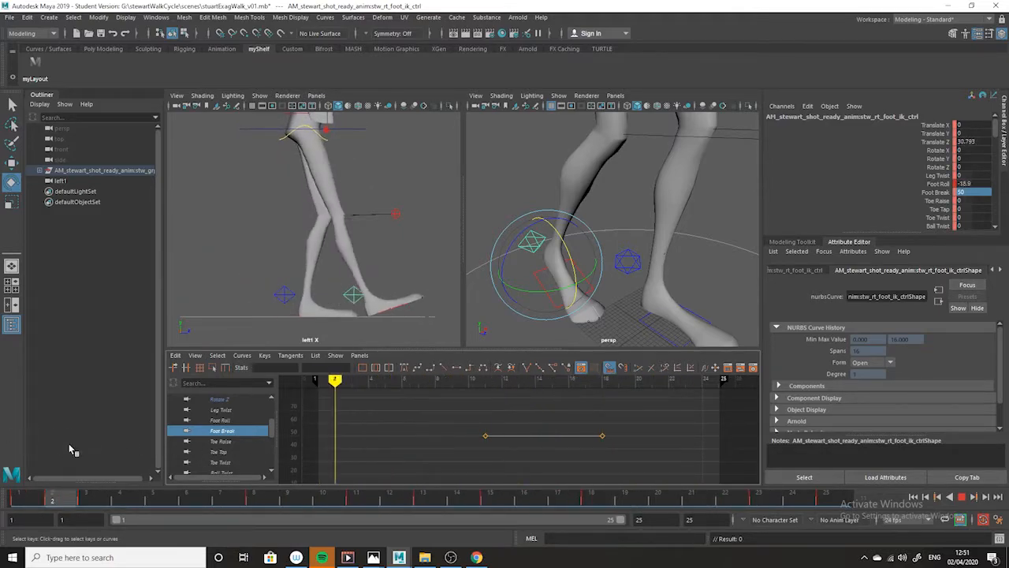
pyautogui.hotkey('alt', 'v')
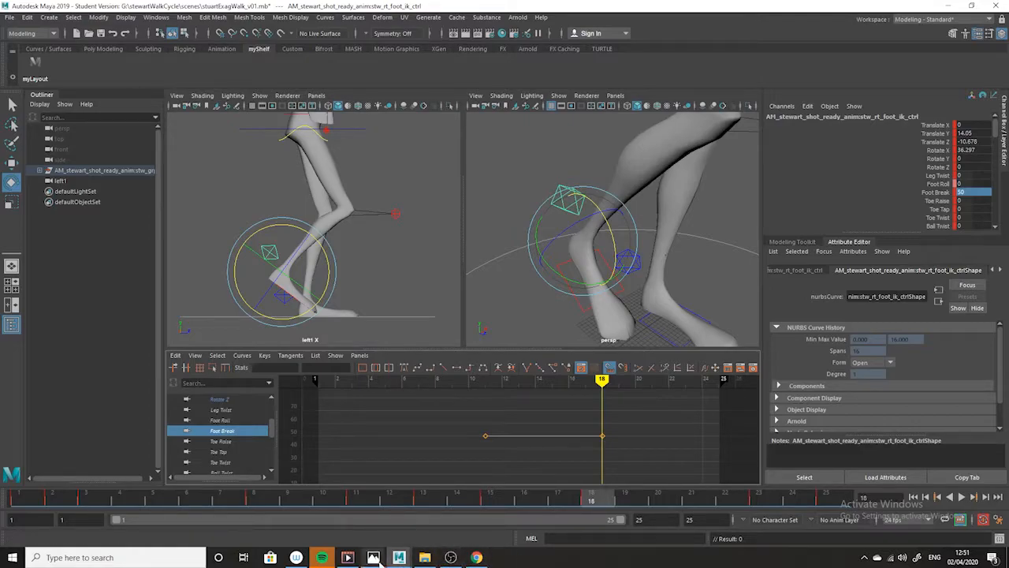
pyautogui.moveTo(372, 557)
pyautogui.click(446, 521)
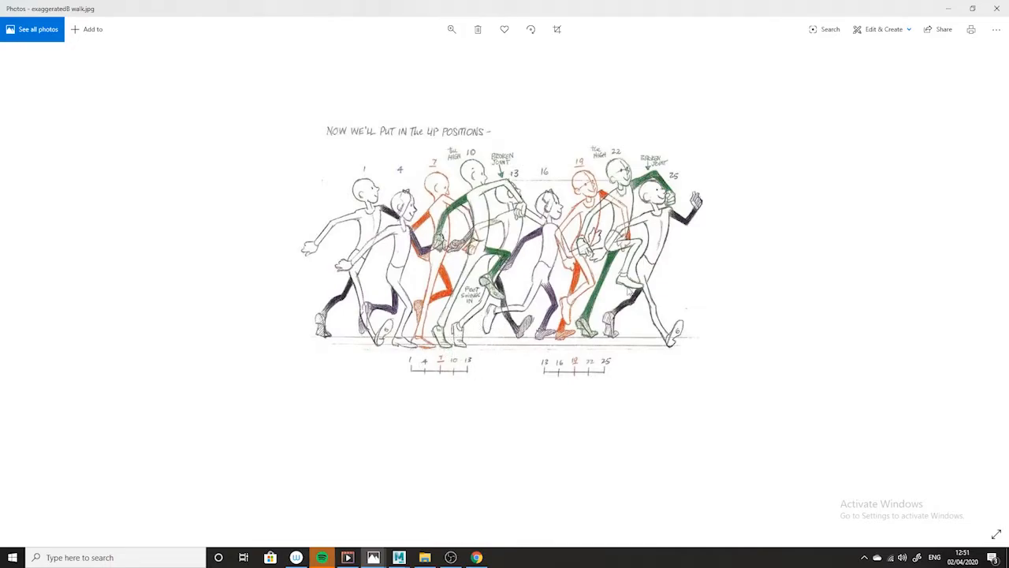
pyautogui.click(951, 10)
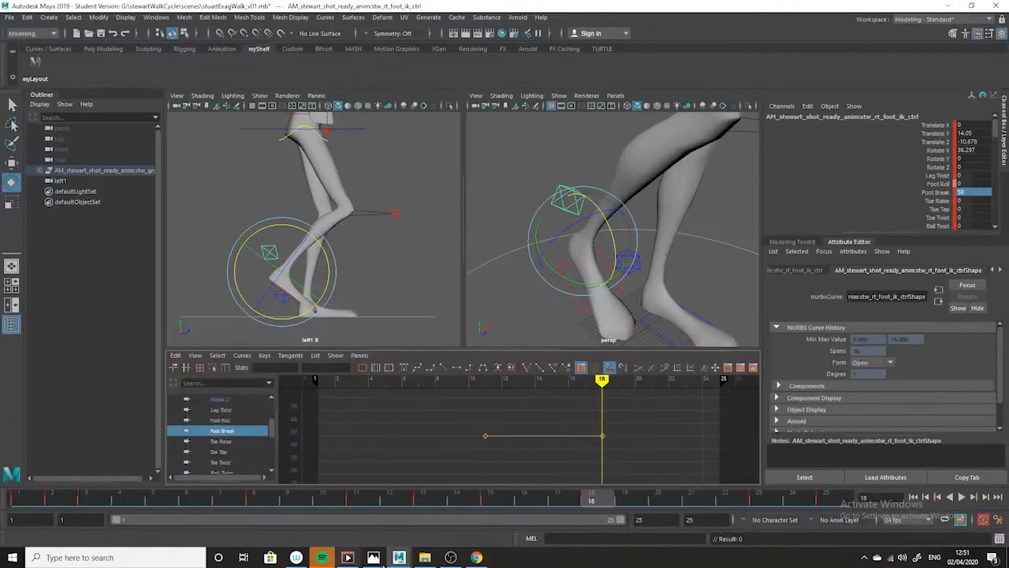
pyautogui.moveTo(550, 495); pyautogui.dragTo(390, 499)
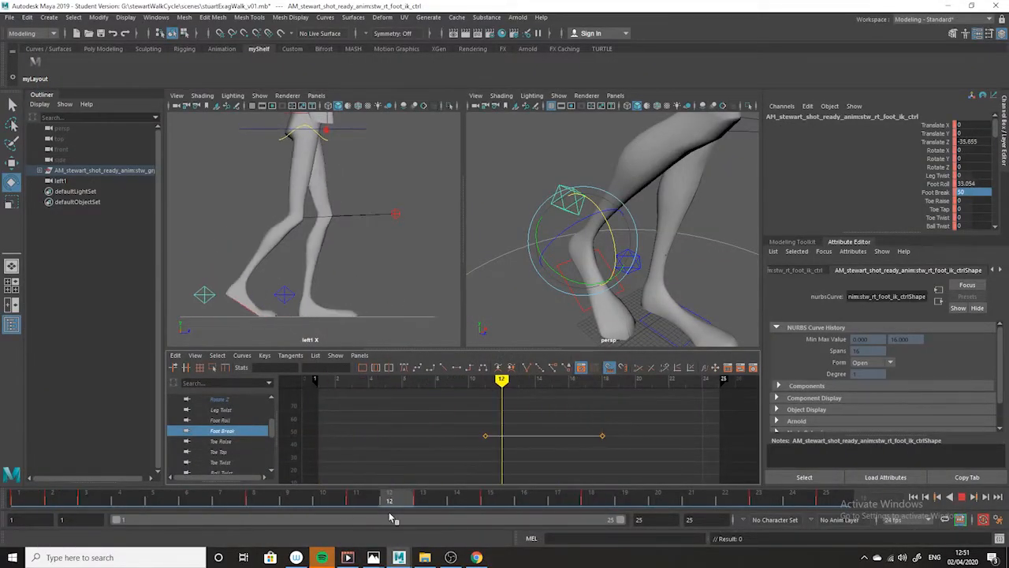
# - At frame 16, pitch the right foot to a Rotate X of about 62.4 and raise it to a Translate Y of about 17.9
pyautogui.moveTo(518, 505); pyautogui.dragTo(541, 502)
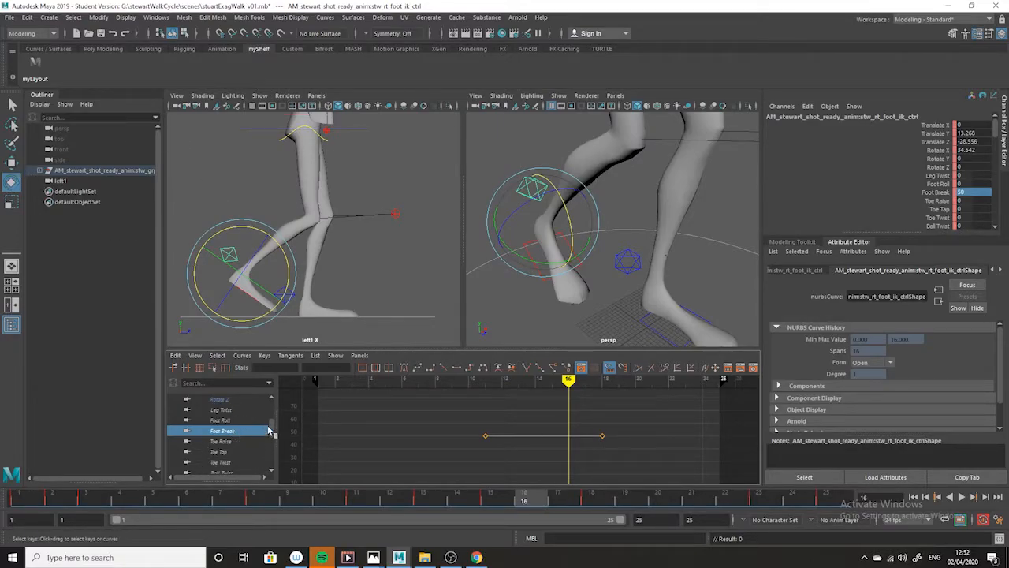
pyautogui.scroll(3, 237, 431)
pyautogui.click(234, 440)
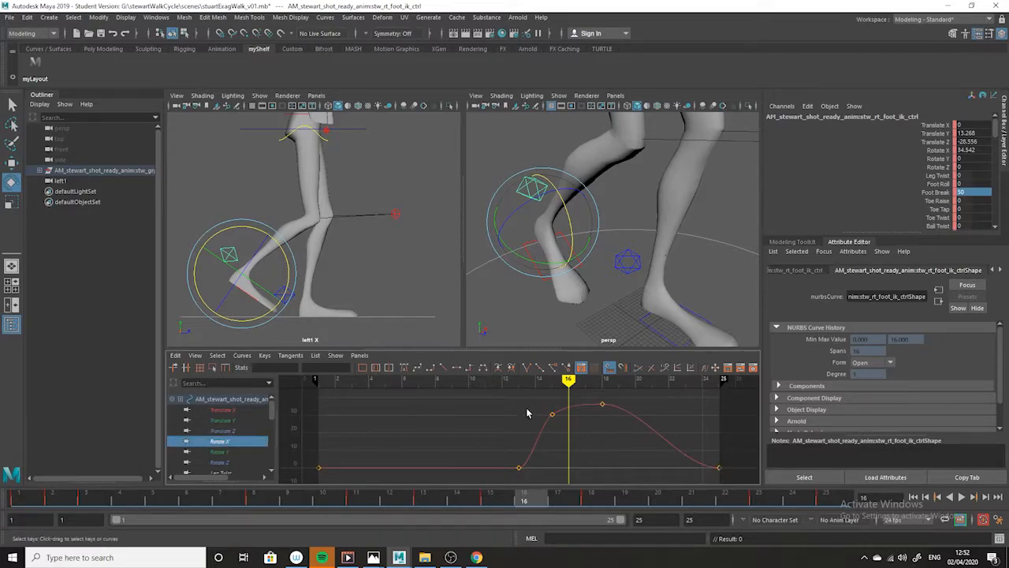
pyautogui.moveTo(286, 265); pyautogui.dragTo(281, 271)
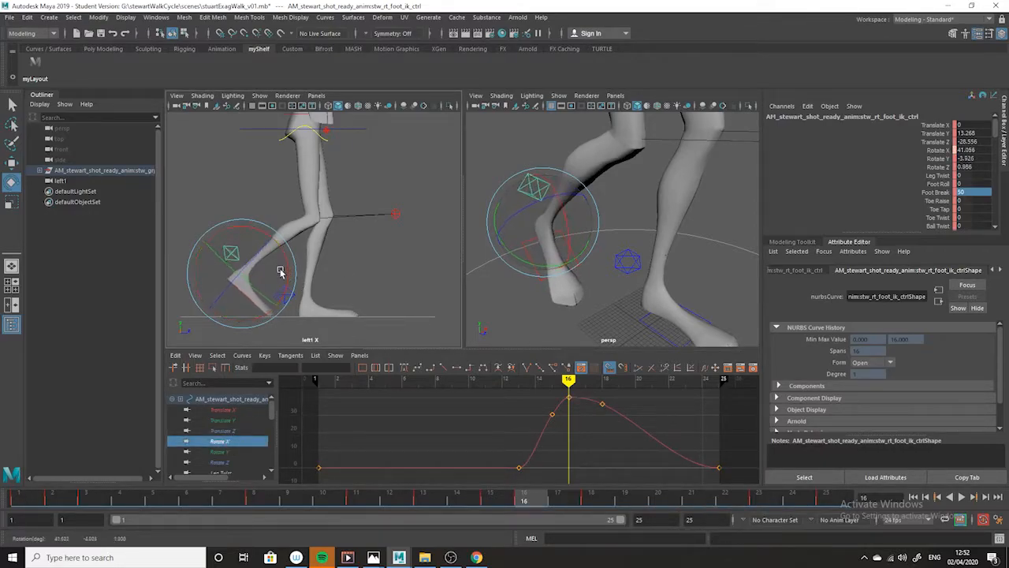
pyautogui.moveTo(284, 257); pyautogui.dragTo(288, 268)
pyautogui.press('w')
pyautogui.moveTo(242, 227); pyautogui.dragTo(241, 214)
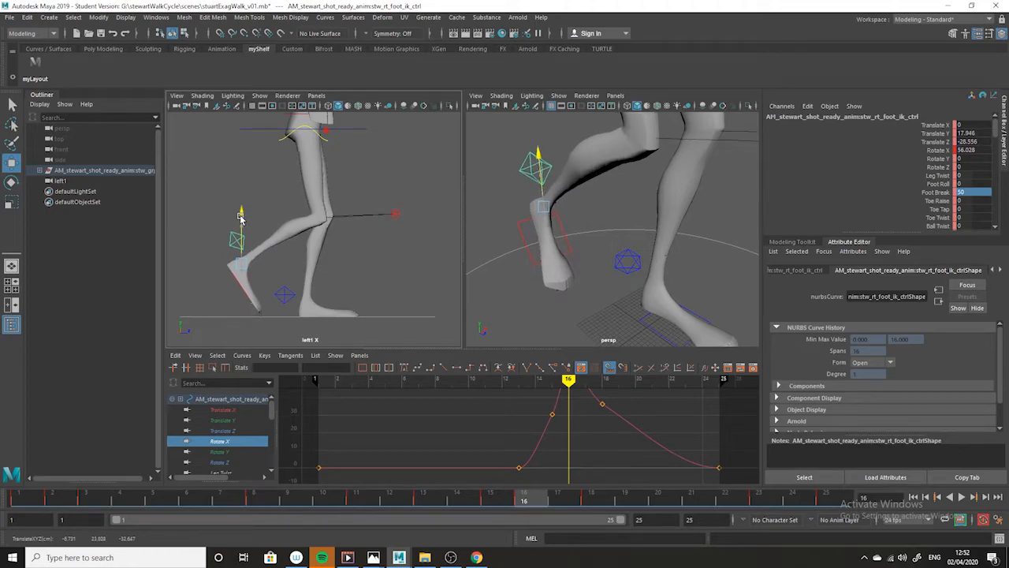
pyautogui.press('e')
pyautogui.moveTo(299, 251); pyautogui.dragTo(286, 257)
# - Raise the right foot's Rotate X key at frame 15 to about 46.5
pyautogui.keyDown('alt'); pyautogui.moveTo(681, 459); pyautogui.dragTo(618, 438, button='right'); pyautogui.keyUp('alt')
pyautogui.moveTo(602, 422); pyautogui.dragTo(564, 443)
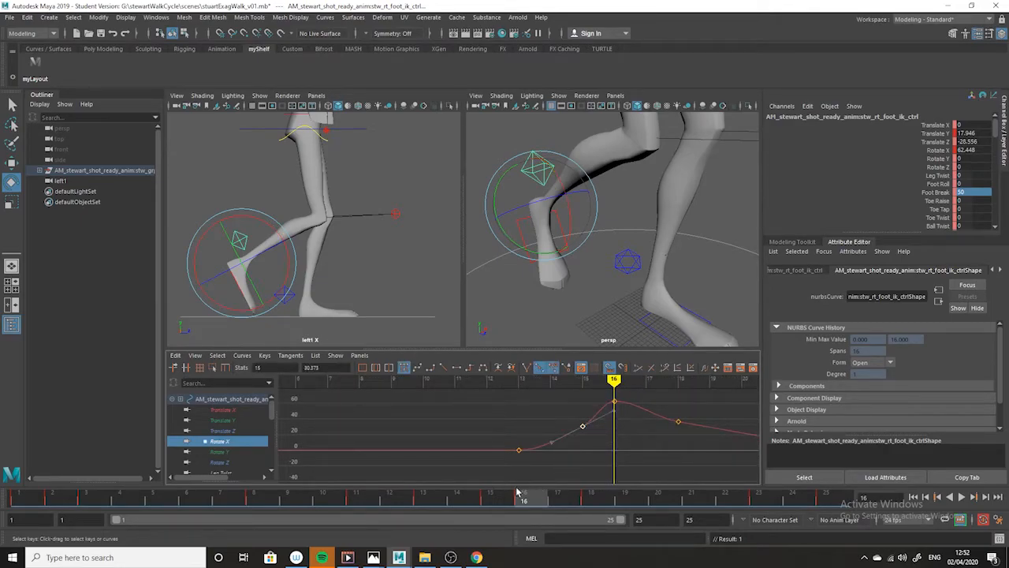
pyautogui.moveTo(523, 492); pyautogui.dragTo(502, 499)
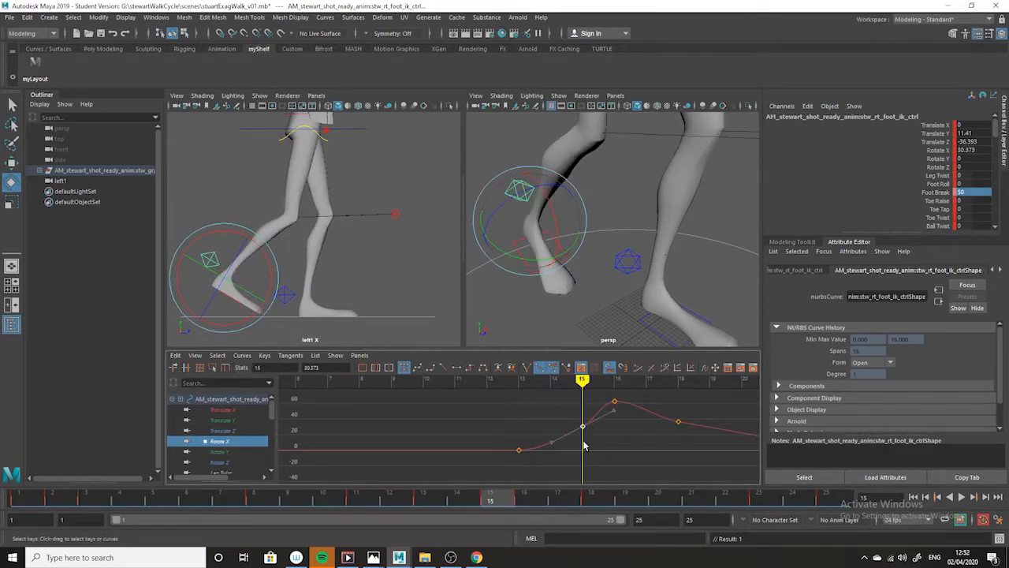
pyautogui.moveTo(501, 503)
pyautogui.mouseDown()
pyautogui.moveTo(430, 502)
pyautogui.moveTo(509, 510)
pyautogui.mouseUp()
pyautogui.moveTo(588, 450); pyautogui.dragTo(582, 431, button='middle')
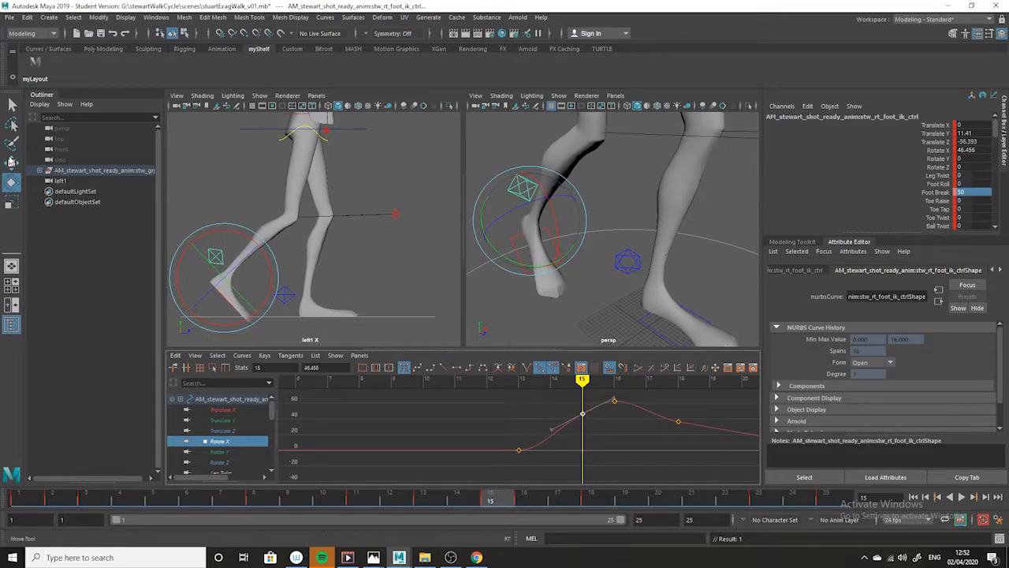
# - Isolate the right foot's Translate Y curve and raise its frame 15 key to about 14.8
pyautogui.press('w')
pyautogui.click(221, 420)
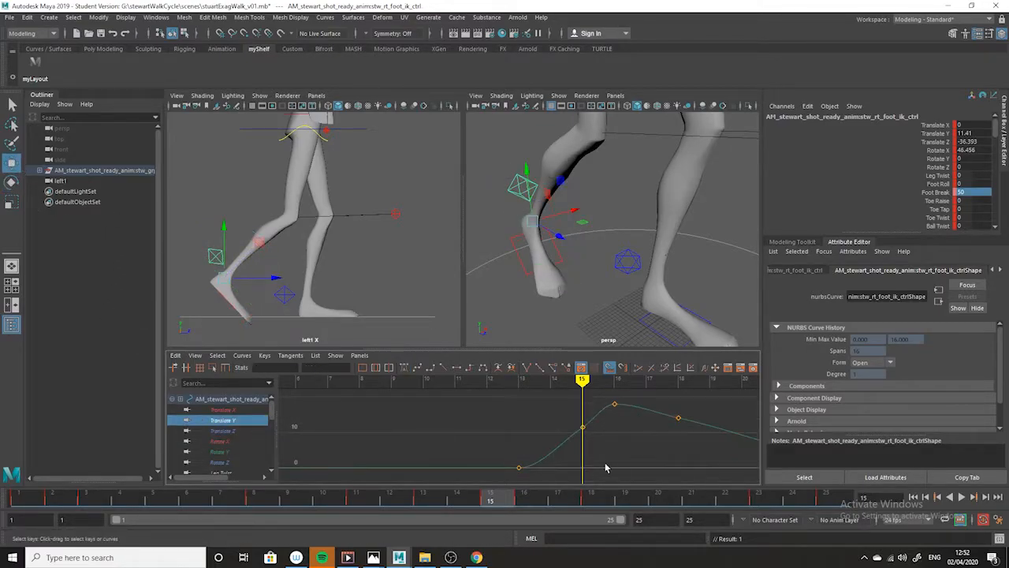
pyautogui.click(582, 426)
pyautogui.moveTo(585, 454); pyautogui.dragTo(585, 442, button='middle')
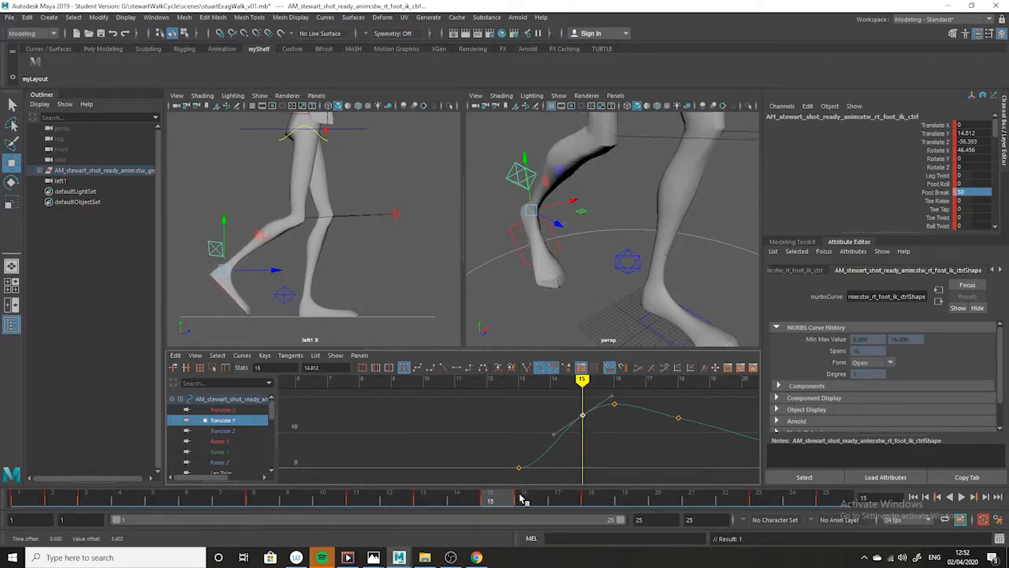
# - Play back the walk, compare frame 21 with the exaggerated walk drawing in Photos, and return to Maya
pyautogui.hotkey('alt', 'v')
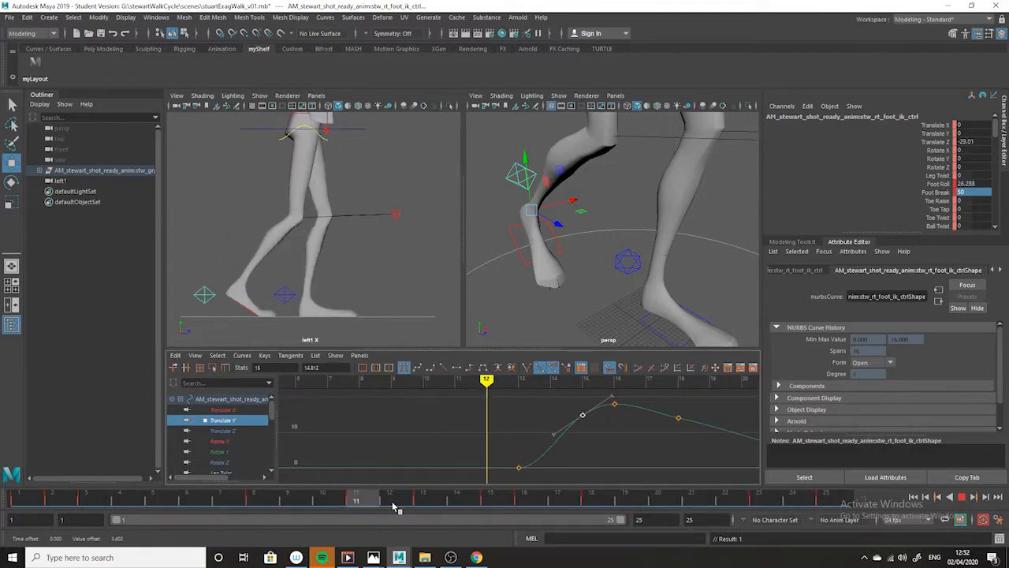
pyautogui.moveTo(486, 512); pyautogui.dragTo(690, 512)
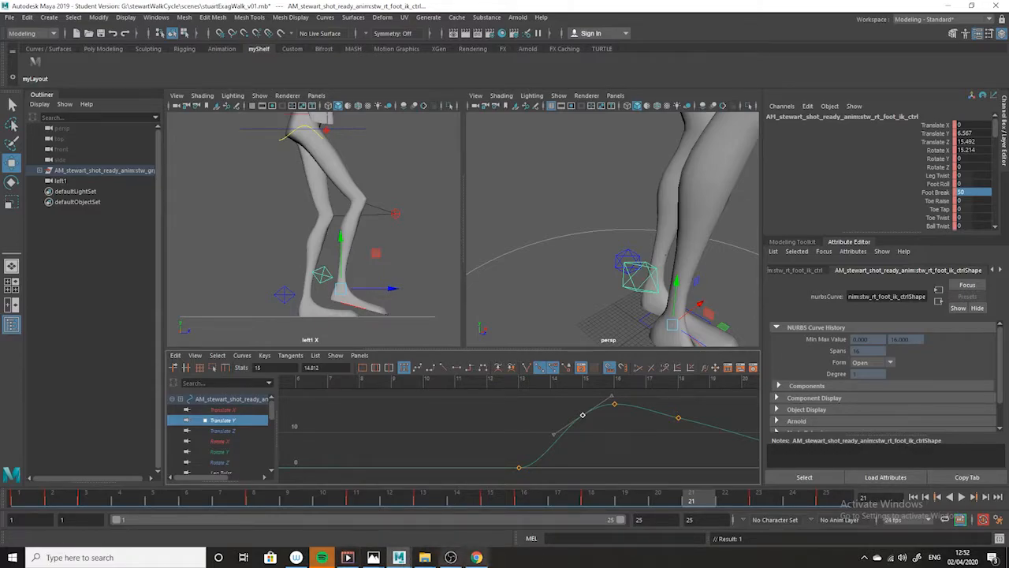
pyautogui.moveTo(373, 557)
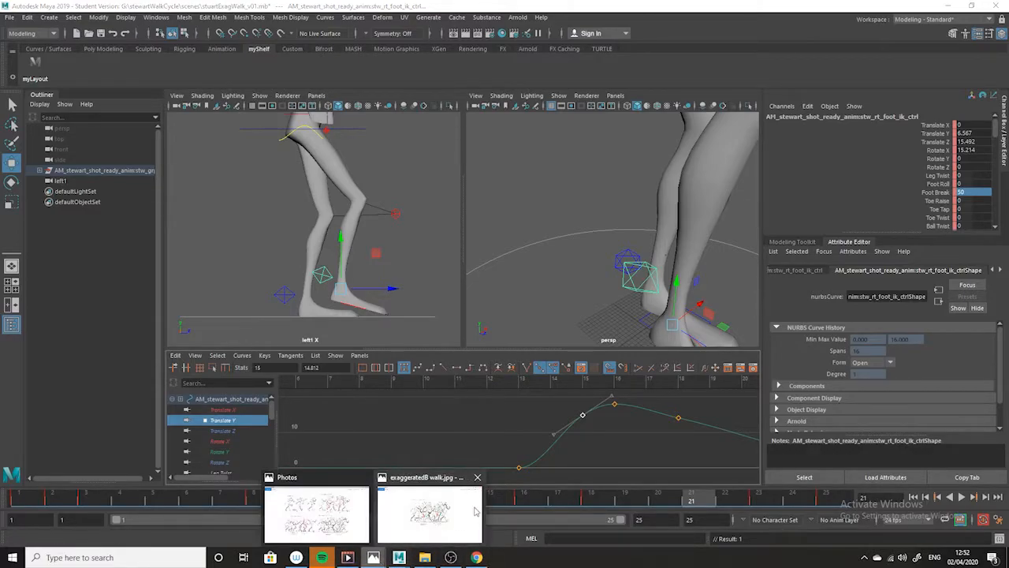
pyautogui.click(467, 528)
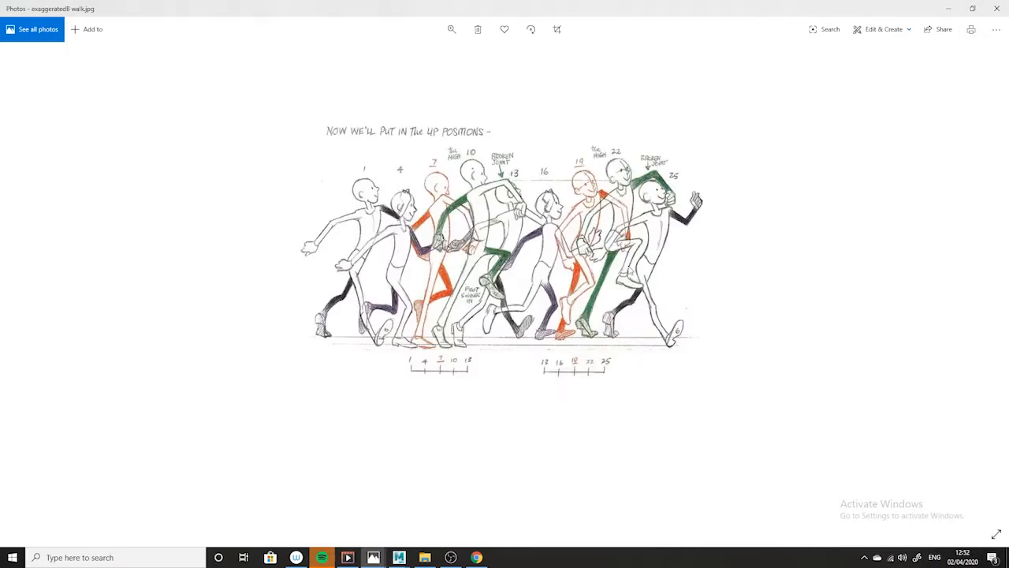
pyautogui.click(946, 8)
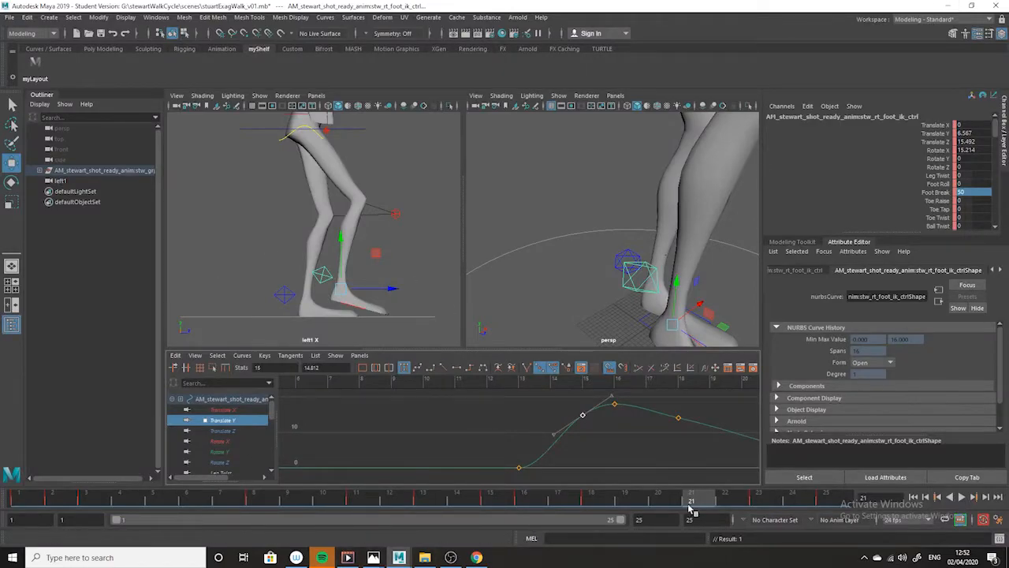
# - At frame 22, lift the right foot to a Translate Y of about 22.3 and key the pose
pyautogui.click(734, 497)
pyautogui.keyDown('alt'); pyautogui.moveTo(701, 434); pyautogui.dragTo(615, 452, button='right'); pyautogui.keyUp('alt')
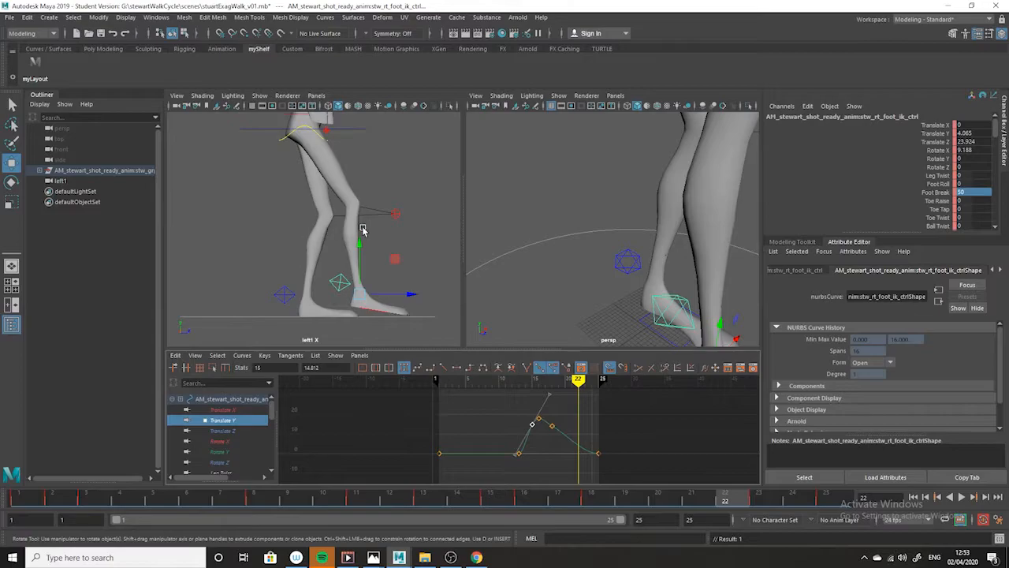
pyautogui.moveTo(359, 248); pyautogui.dragTo(359, 207)
pyautogui.press('s')
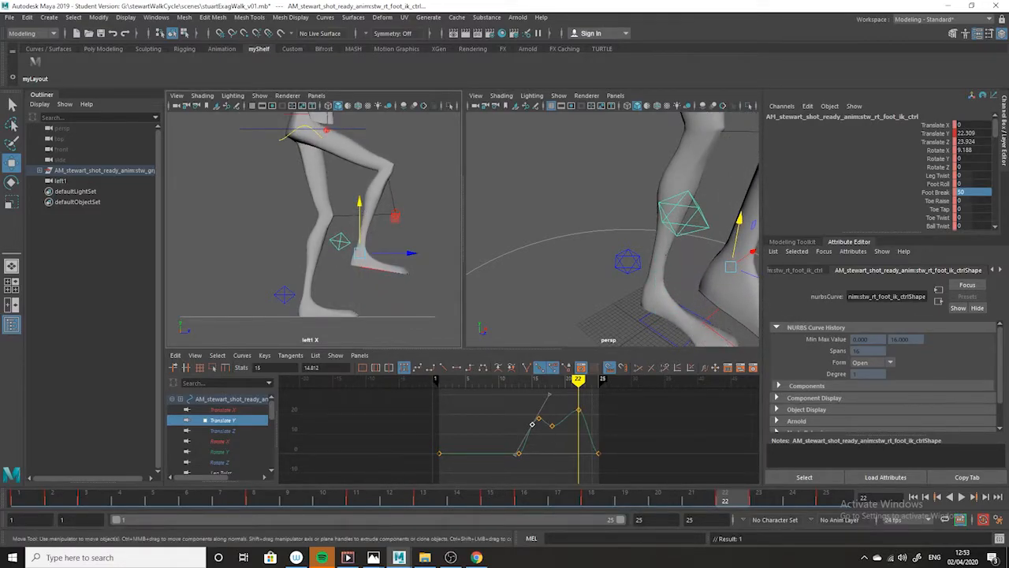
# - Select the frame 18 Translate Y key, check that pose against the walk drawing in Photos, and return to Maya
pyautogui.click(593, 500)
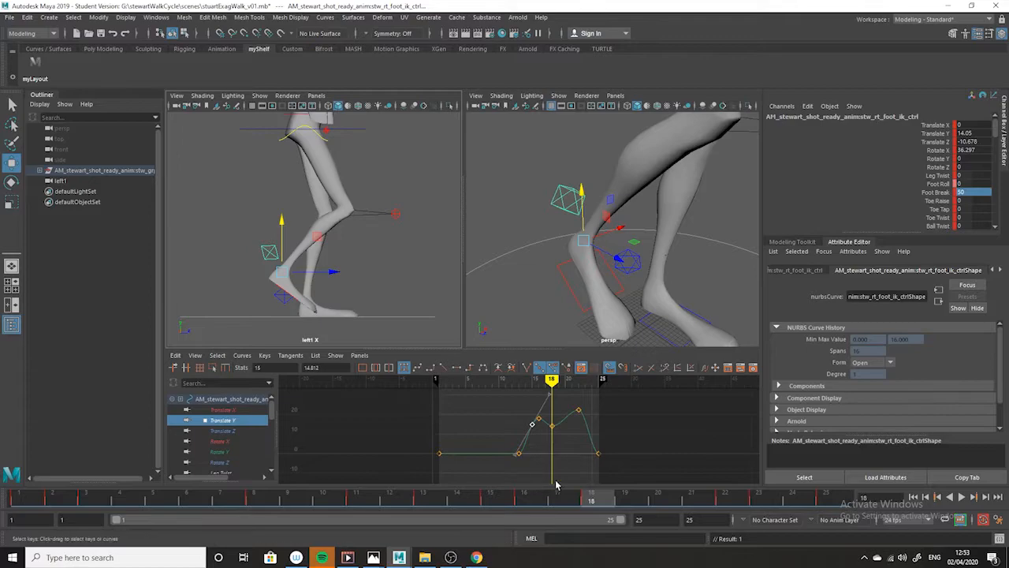
pyautogui.keyDown('alt'); pyautogui.moveTo(537, 426); pyautogui.dragTo(449, 430, button='middle'); pyautogui.keyUp('alt')
pyautogui.keyDown('alt'); pyautogui.keyDown('shift'); pyautogui.moveTo(449, 431); pyautogui.dragTo(504, 437, button='right'); pyautogui.keyUp('shift'); pyautogui.keyUp('alt')
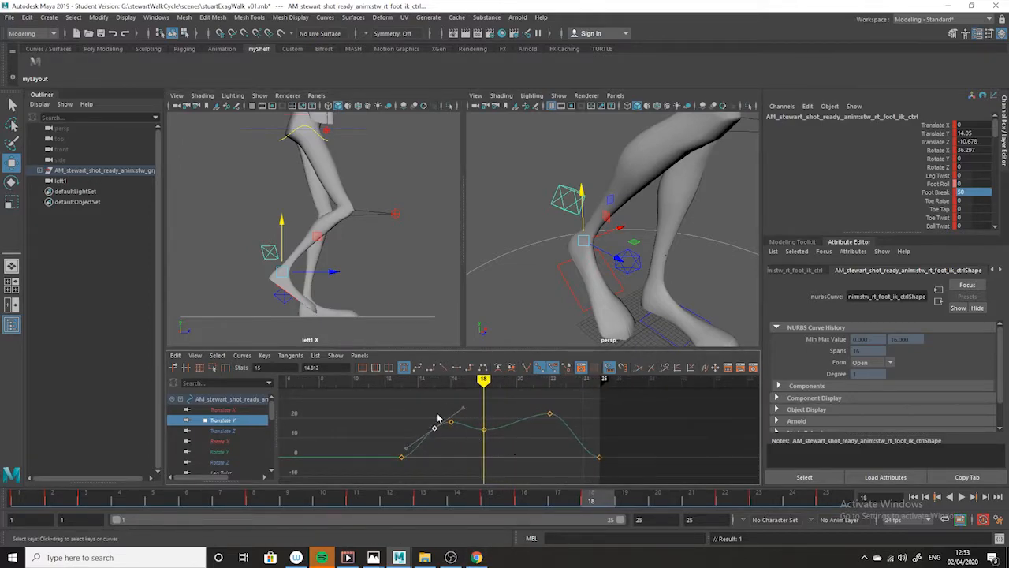
pyautogui.moveTo(592, 504); pyautogui.dragTo(562, 473)
pyautogui.moveTo(511, 407); pyautogui.dragTo(449, 448)
pyautogui.moveTo(550, 503); pyautogui.dragTo(604, 497)
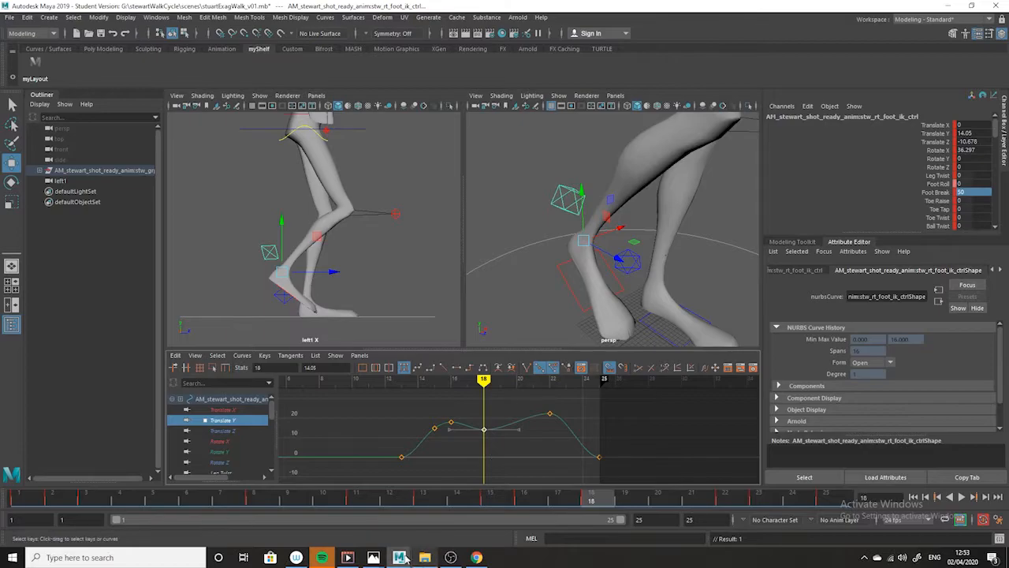
pyautogui.moveTo(373, 557)
pyautogui.click(431, 516)
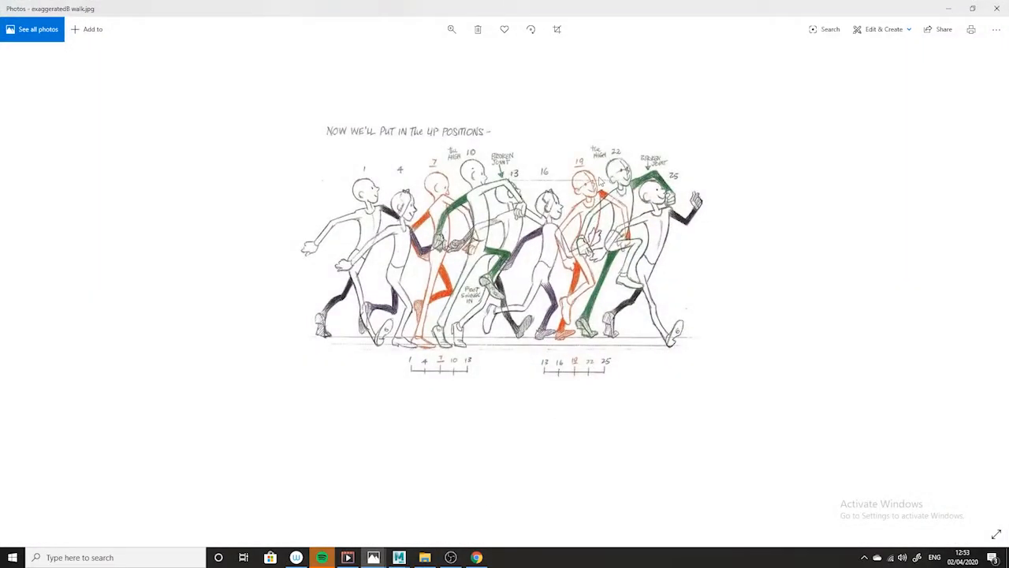
pyautogui.click(949, 9)
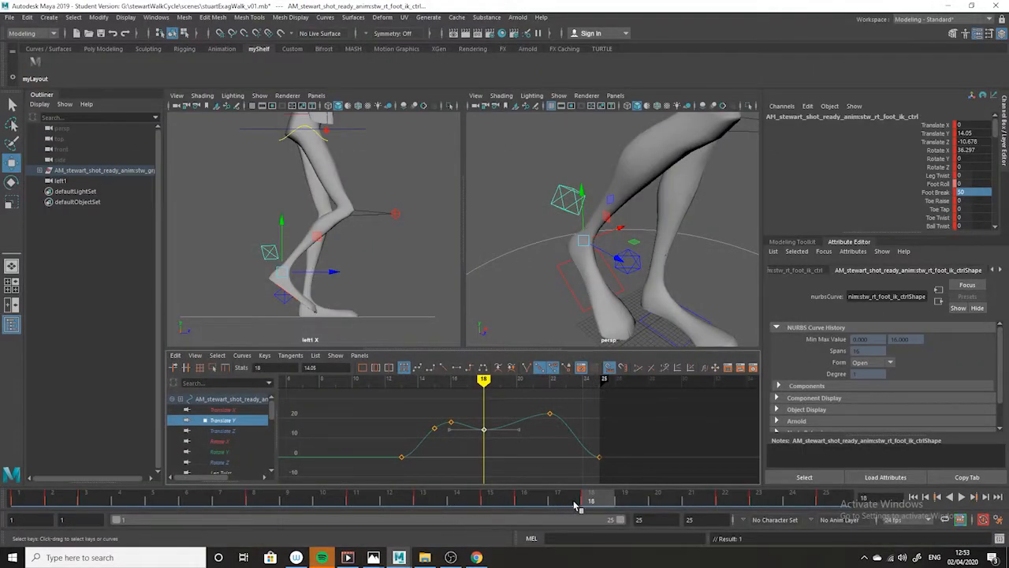
# - Shift the right foot's frame 18 Translate Y key to frame 19 and raise it to about 21.8
pyautogui.click(628, 503)
pyautogui.moveTo(508, 413); pyautogui.dragTo(465, 455)
pyautogui.press('a')
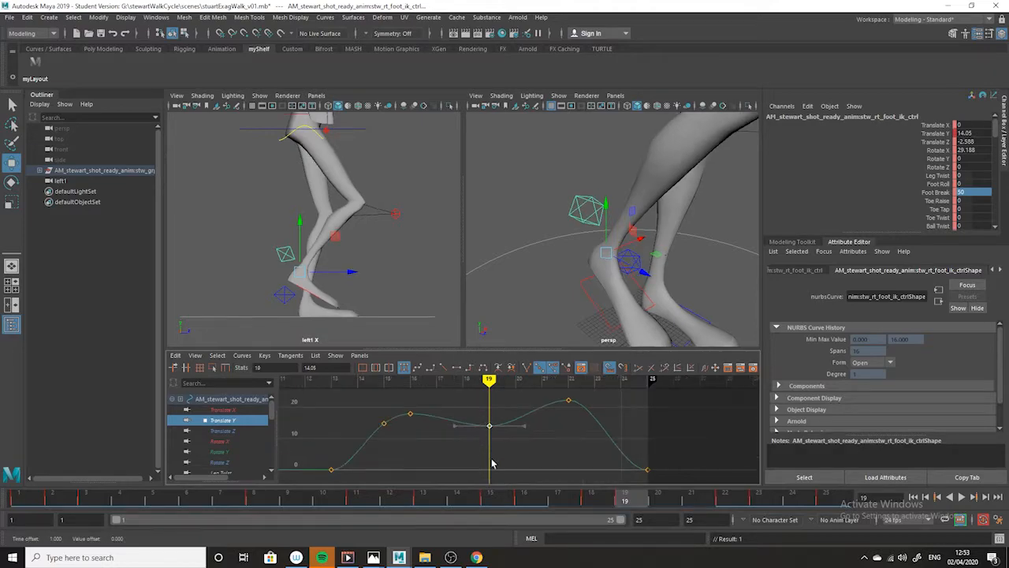
pyautogui.moveTo(491, 452); pyautogui.dragTo(489, 431, button='middle')
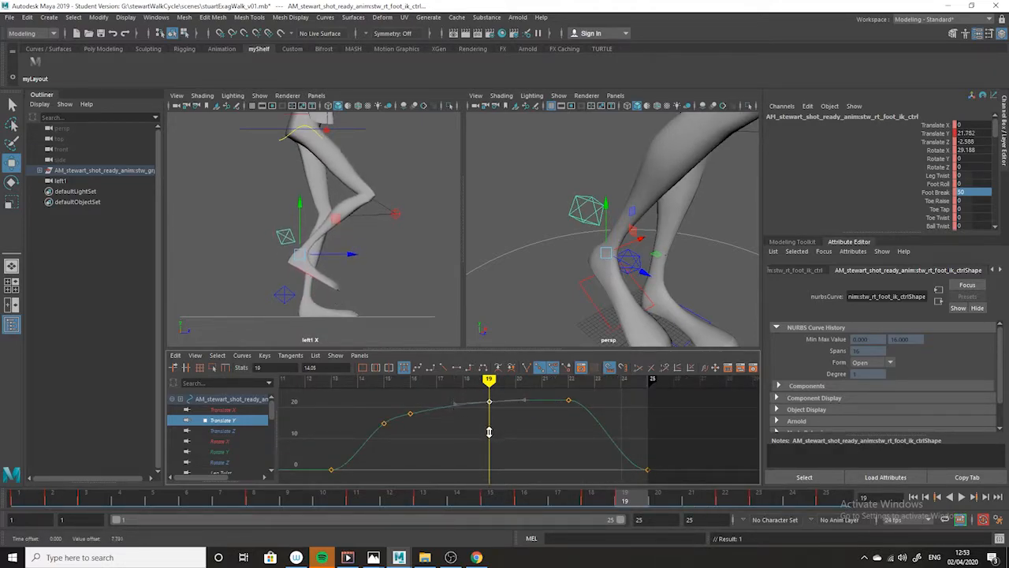
pyautogui.press('a')
pyautogui.keyDown('alt'); pyautogui.moveTo(492, 463); pyautogui.dragTo(491, 428, button='right'); pyautogui.keyUp('alt')
pyautogui.keyDown('alt'); pyautogui.moveTo(491, 428); pyautogui.dragTo(486, 449, button='middle'); pyautogui.keyUp('alt')
pyautogui.moveTo(520, 464)
pyautogui.keyDown('alt'); pyautogui.mouseDown(button='right')
pyautogui.moveTo(507, 471)
pyautogui.moveTo(536, 465)
pyautogui.mouseUp(button='right'); pyautogui.keyUp('alt')
# - Play back the whole cycle to review the foot lift, then recheck the exaggerated walk drawing in Photos and return to Maya
pyautogui.moveTo(635, 497)
pyautogui.mouseDown()
pyautogui.moveTo(396, 499)
pyautogui.moveTo(792, 499)
pyautogui.mouseUp()
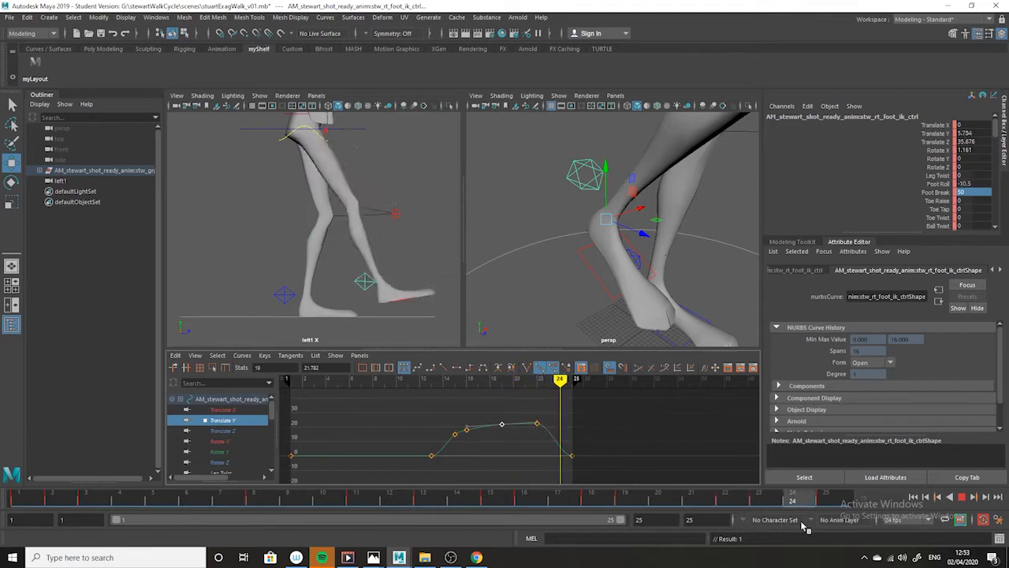
pyautogui.moveTo(830, 527); pyautogui.dragTo(883, 528)
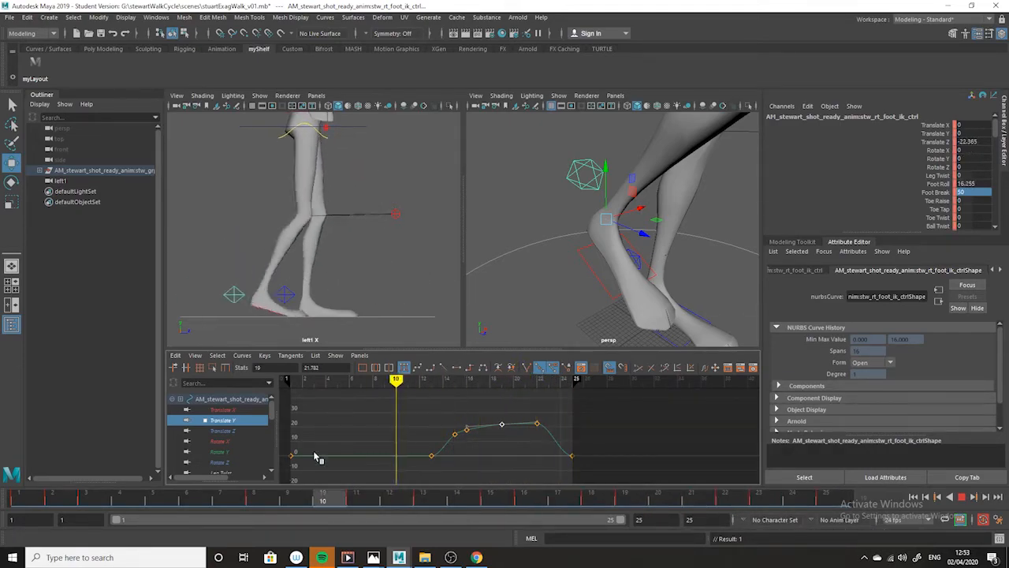
pyautogui.moveTo(800, 521); pyautogui.dragTo(25, 416)
pyautogui.click(961, 497)
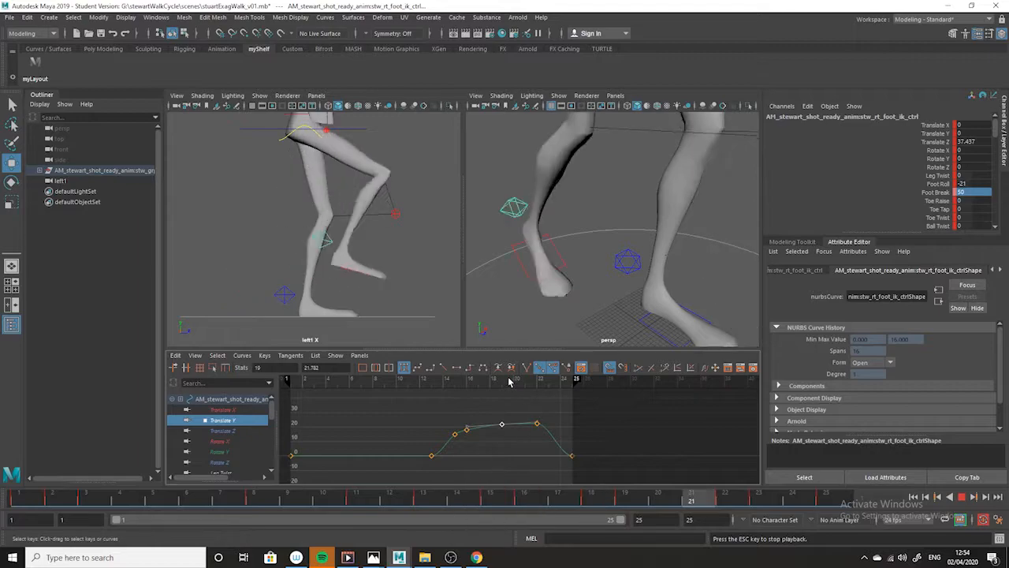
pyautogui.press('Escape')
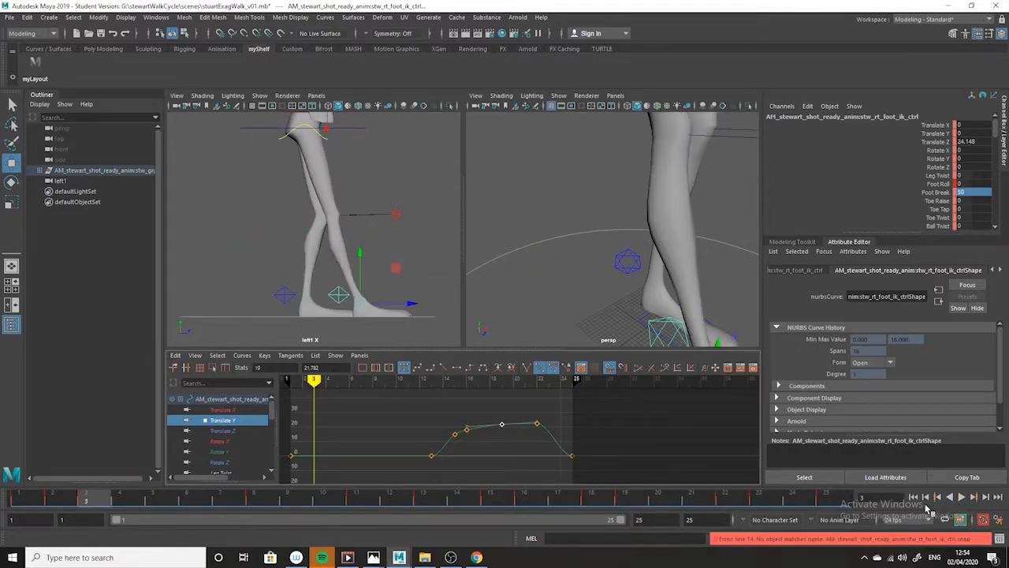
pyautogui.click(420, 537)
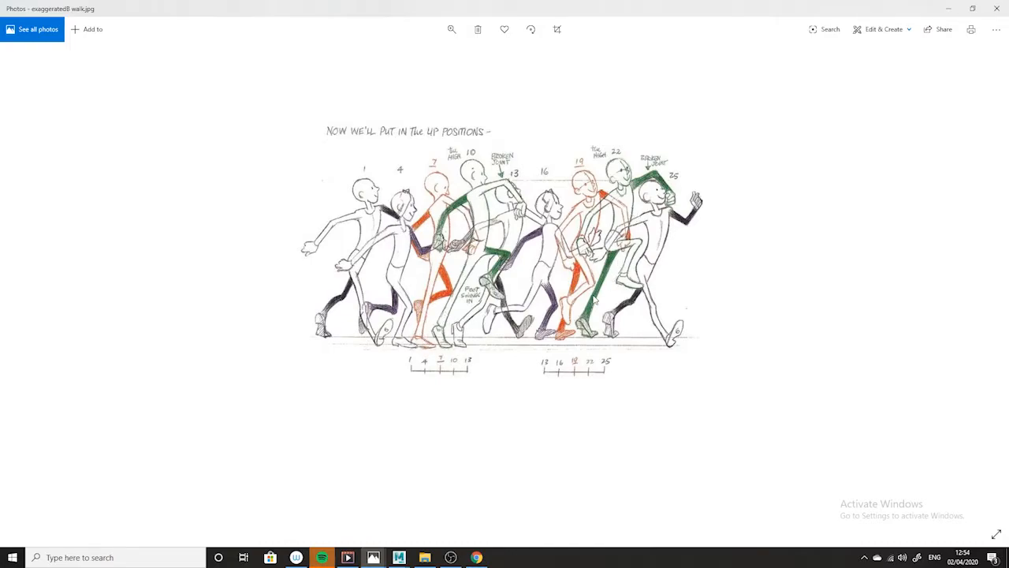
pyautogui.click(948, 7)
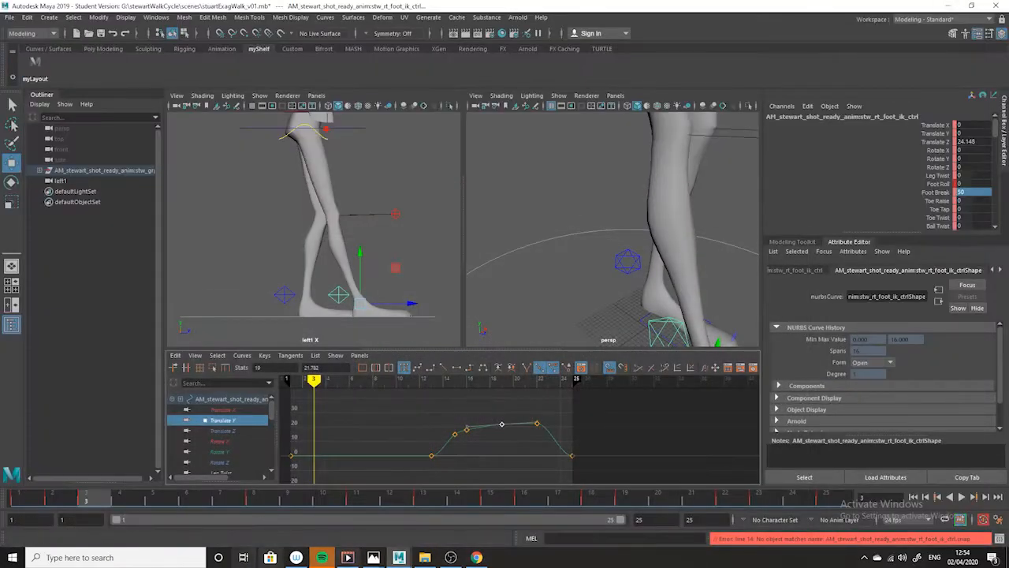
# - Go to frame 13, select the COG control and isolate its Translate Y curve in the Graph Editor
pyautogui.moveTo(86, 498)
pyautogui.mouseDown()
pyautogui.moveTo(164, 493)
pyautogui.moveTo(95, 493)
pyautogui.moveTo(431, 514)
pyautogui.mouseUp()
pyautogui.press('w')
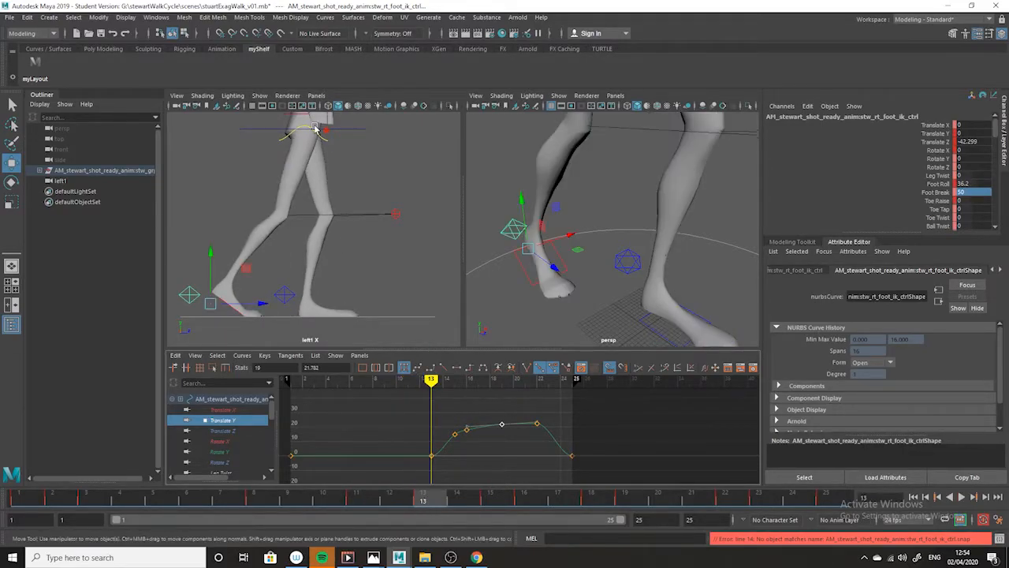
pyautogui.click(357, 130)
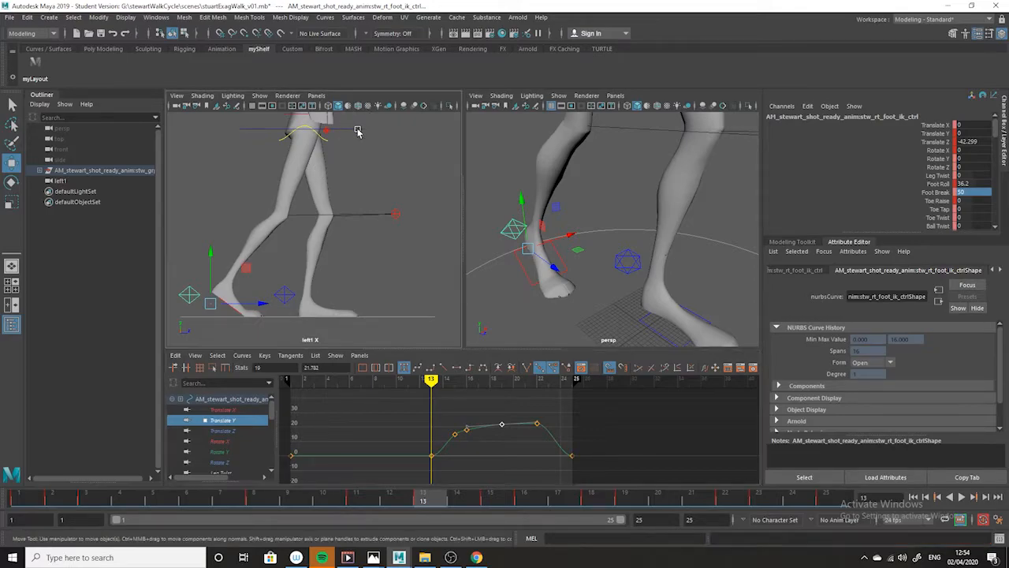
pyautogui.keyDown('alt'); pyautogui.moveTo(395, 180); pyautogui.dragTo(391, 210, button='middle'); pyautogui.keyUp('alt')
pyautogui.keyDown('alt'); pyautogui.moveTo(391, 210); pyautogui.dragTo(385, 210, button='right'); pyautogui.keyUp('alt')
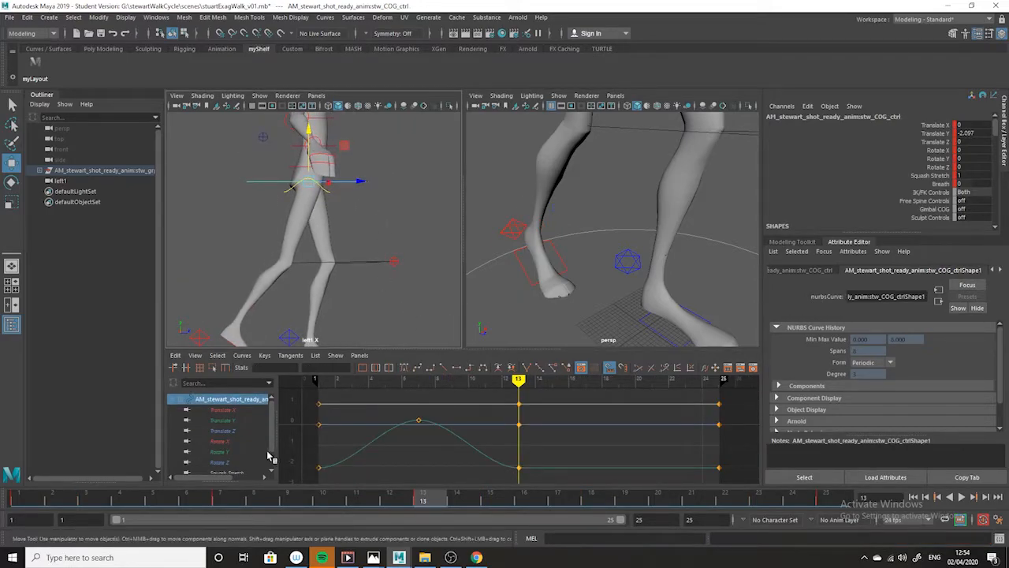
pyautogui.click(231, 422)
pyautogui.press('f')
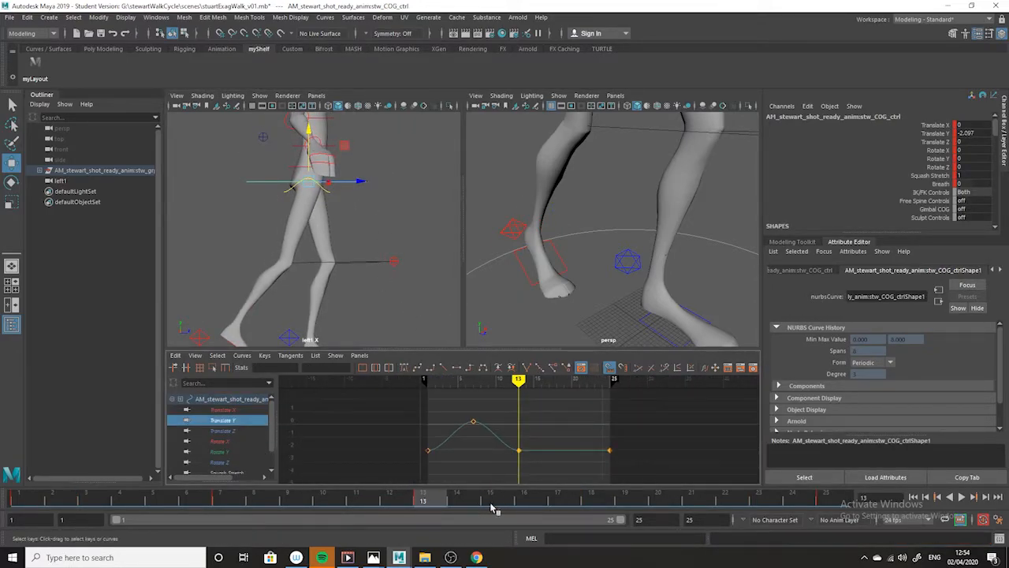
# - Raise the COG's Translate Y keys at frames 1 and 13 together to about -1.47
pyautogui.hotkey('alt', 'v')
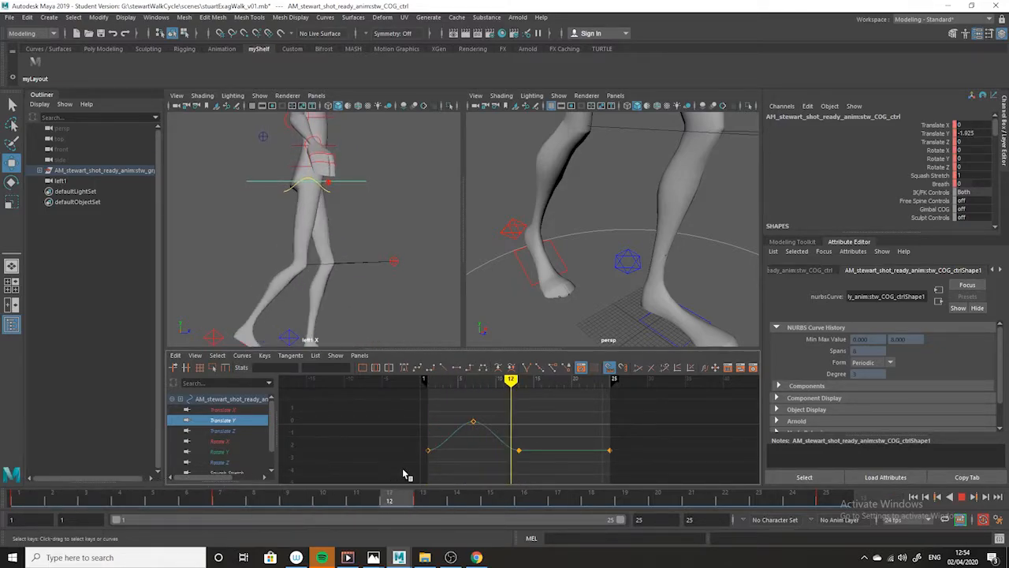
pyautogui.hotkey('alt', 'v')
pyautogui.moveTo(553, 432); pyautogui.dragTo(403, 467)
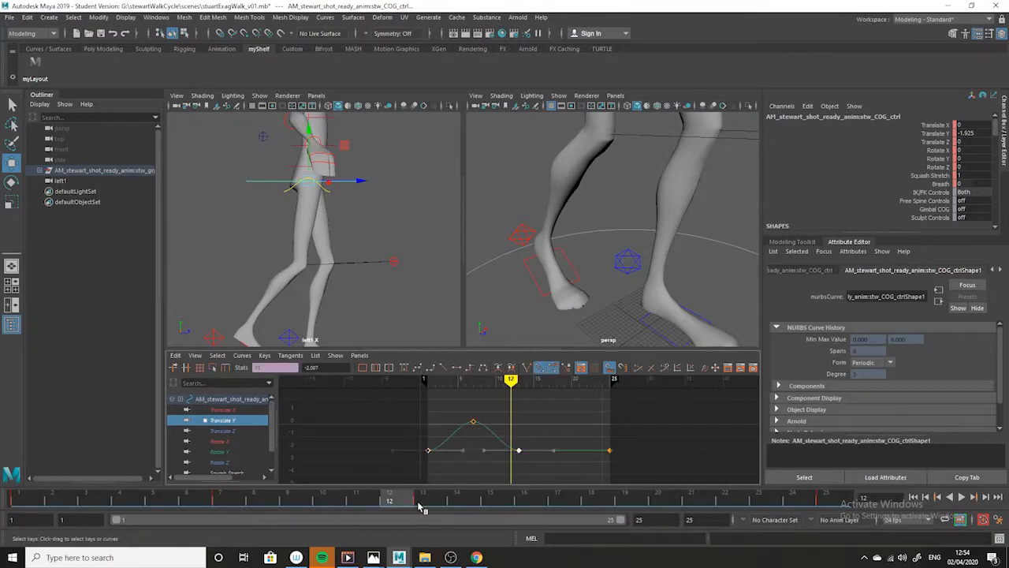
pyautogui.click(420, 503)
pyautogui.moveTo(455, 476); pyautogui.dragTo(451, 462, button='middle')
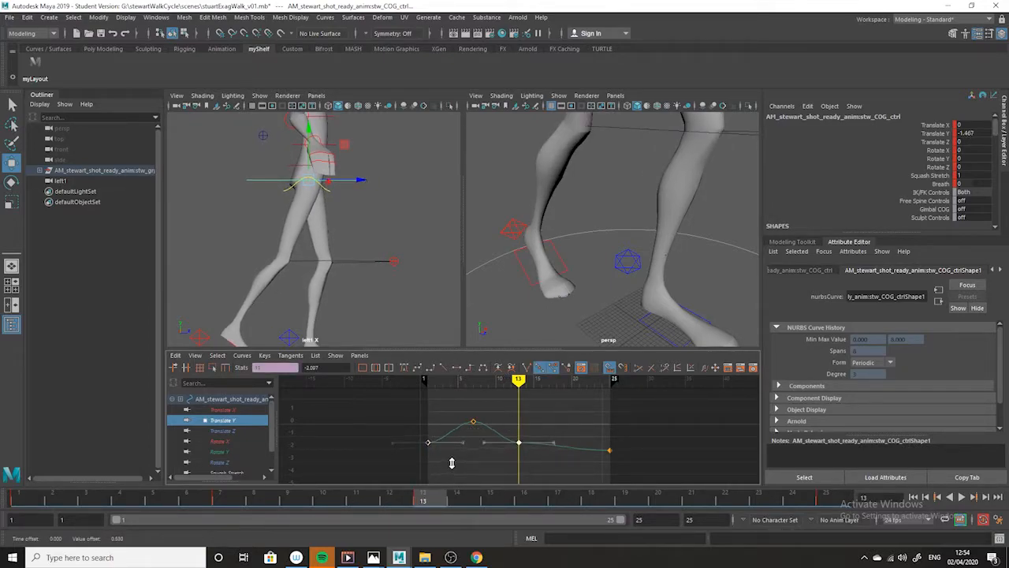
# - Replace the COG's frame 25 Translate Y key with a copy of the frame 1 key
pyautogui.click(451, 463)
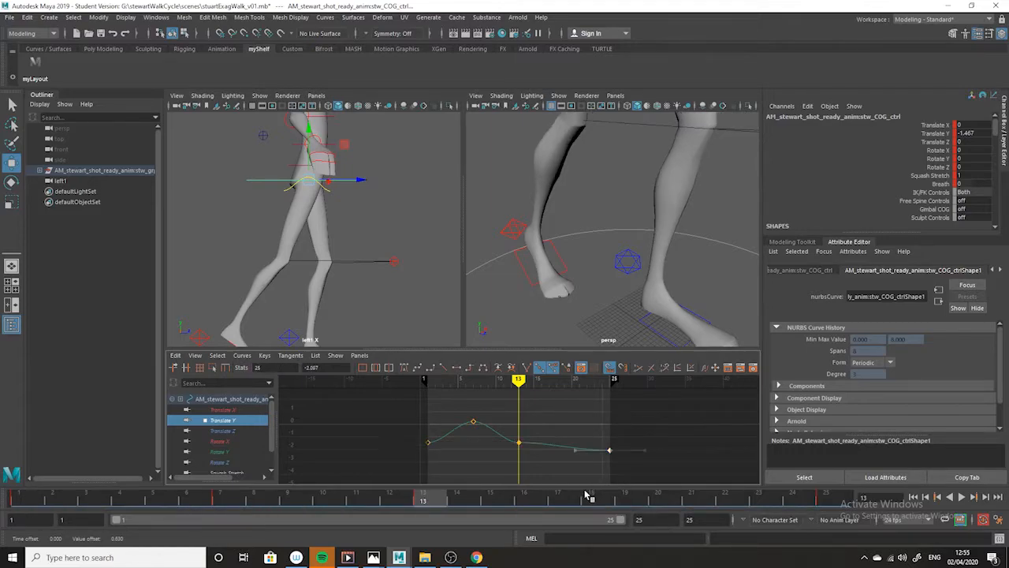
pyautogui.moveTo(427, 502); pyautogui.dragTo(21, 498)
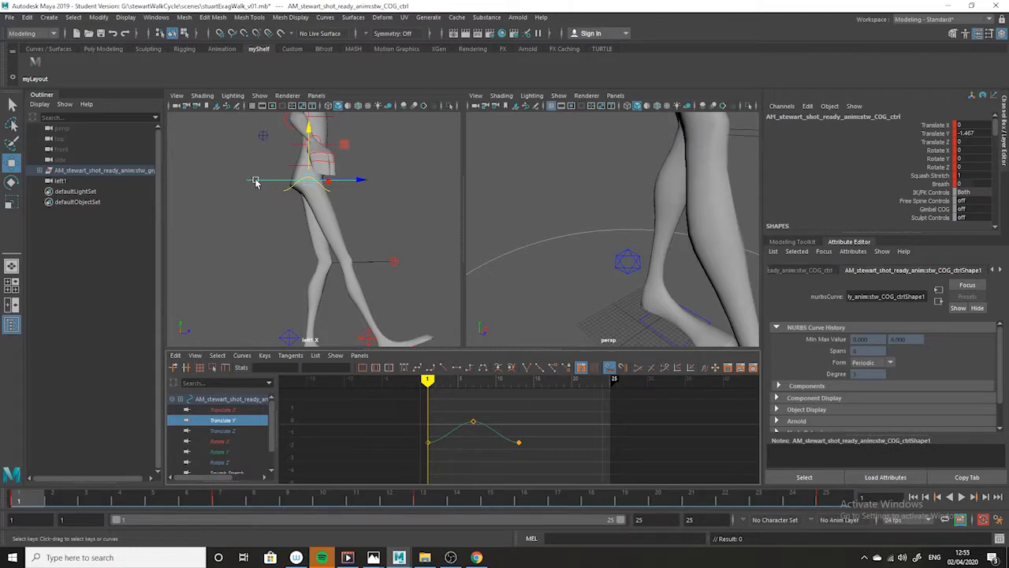
pyautogui.rightClick(21, 502)
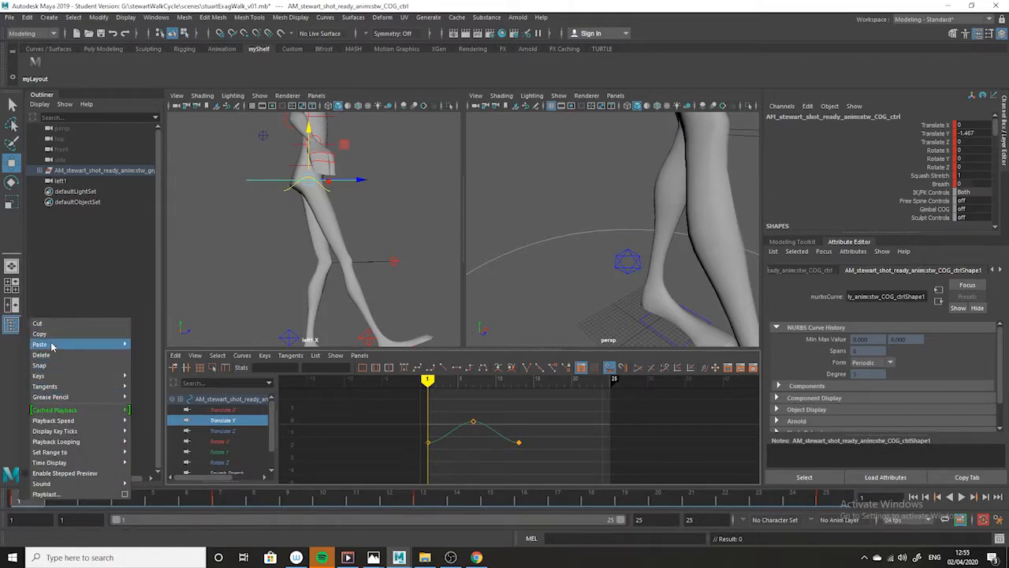
pyautogui.click(47, 334)
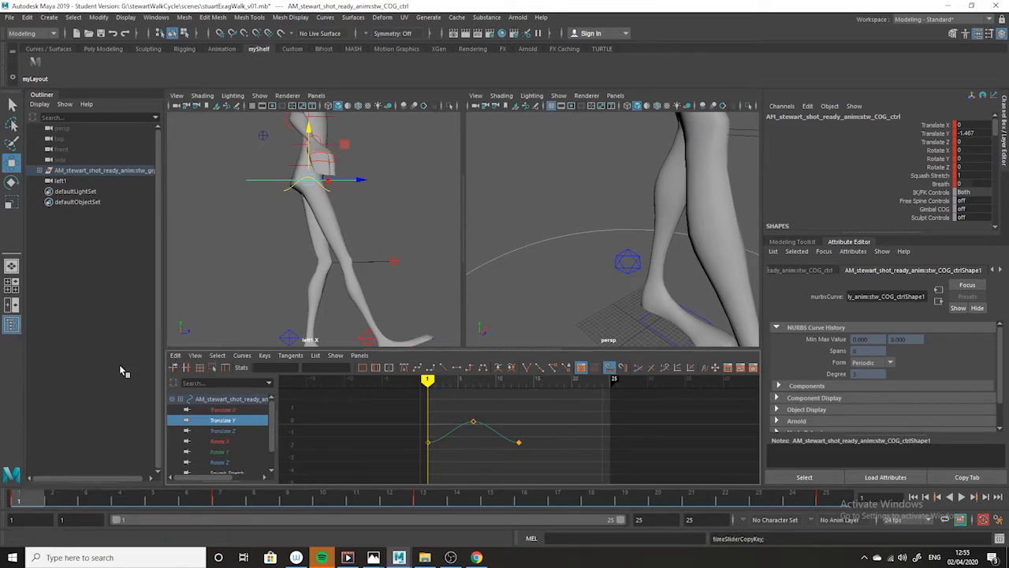
pyautogui.click(826, 500)
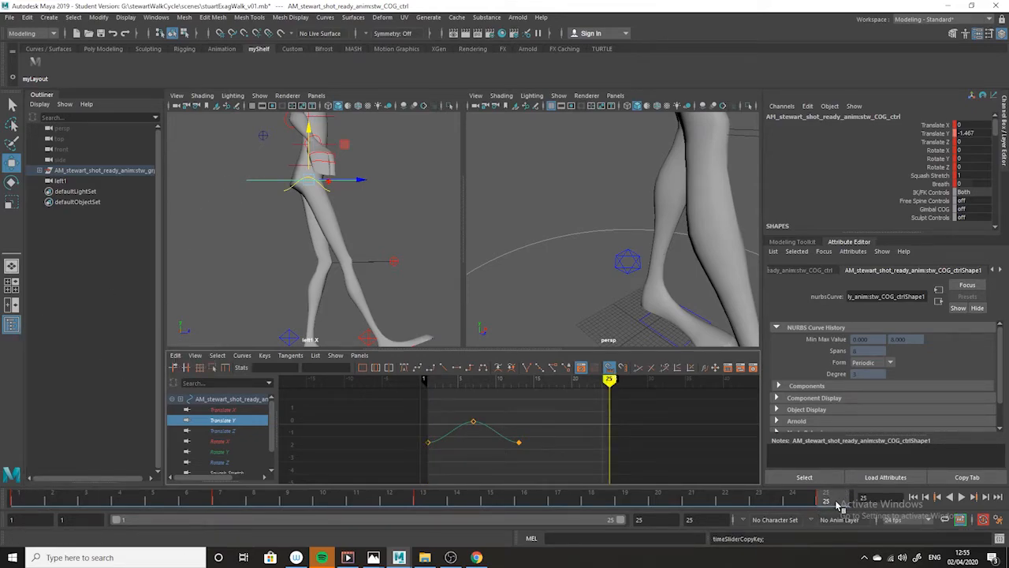
pyautogui.rightClick(839, 505)
pyautogui.click(805, 364)
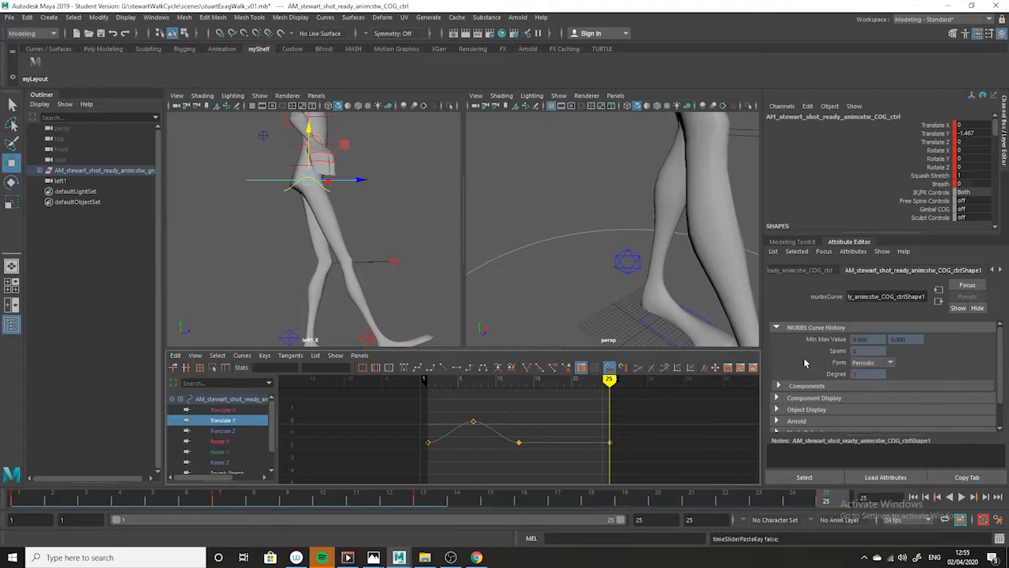
# - Copy the COG's frame 7 key, check the up positions in the exaggerated walk drawing in Photos, and paste it at frame 19 in Maya
pyautogui.click(220, 500)
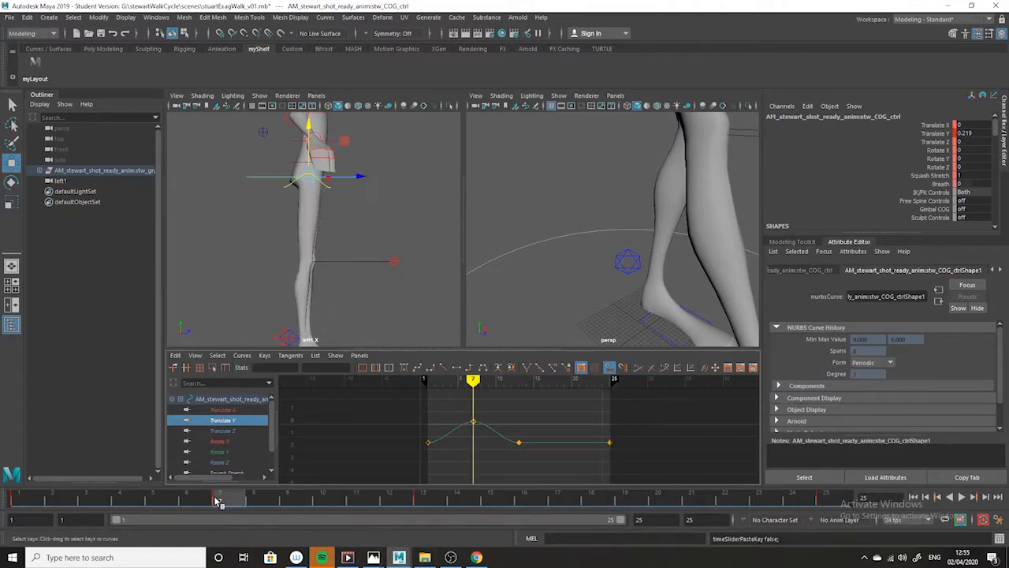
pyautogui.rightClick(219, 500)
pyautogui.click(250, 334)
pyautogui.moveTo(375, 559)
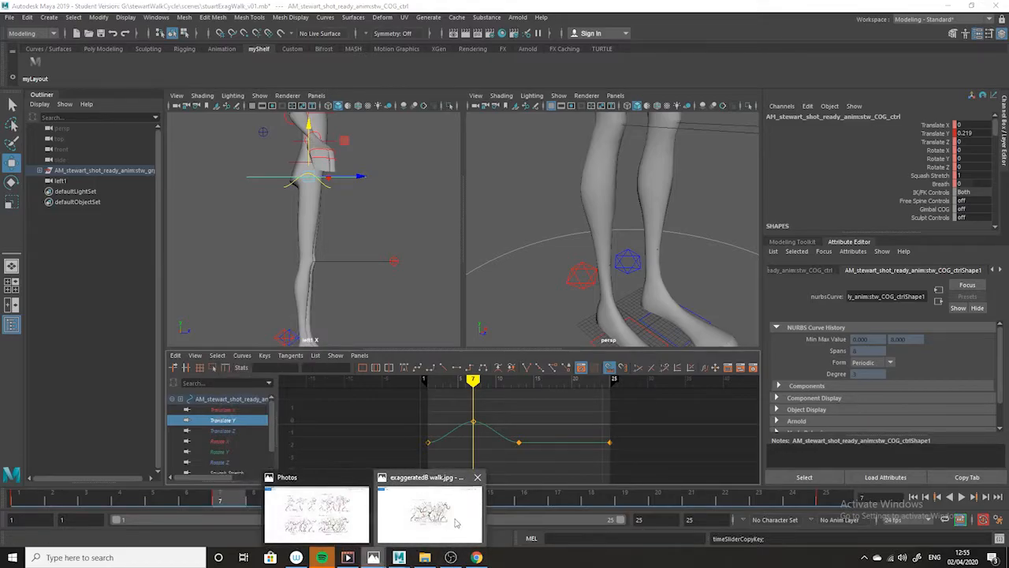
pyautogui.click(456, 518)
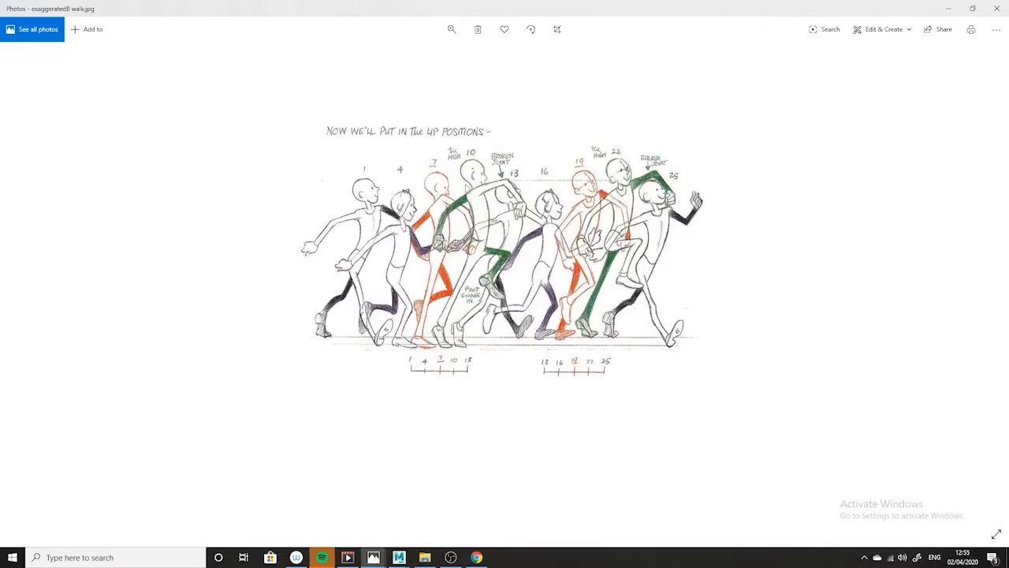
pyautogui.click(948, 8)
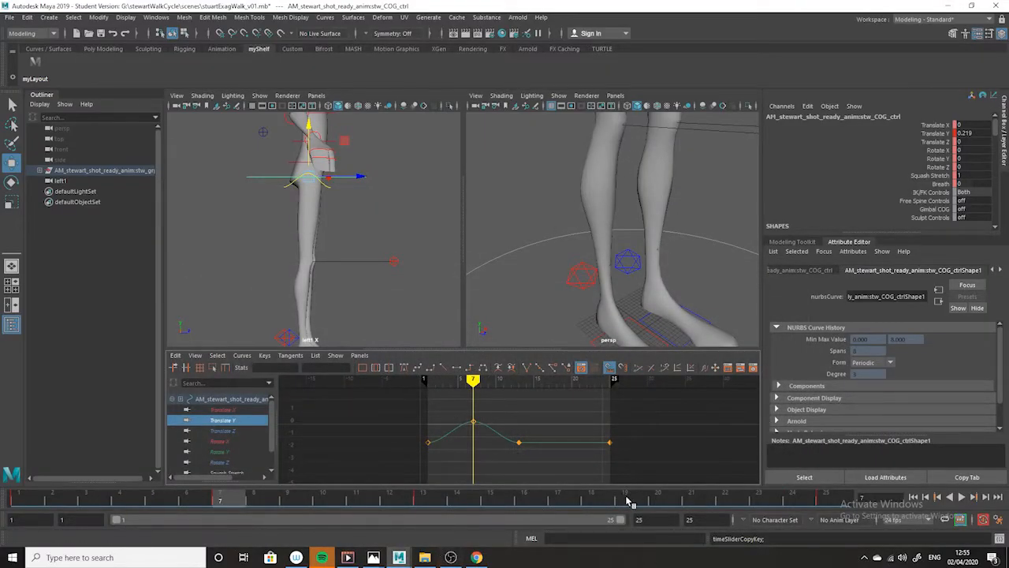
pyautogui.click(626, 501)
pyautogui.rightClick(626, 500)
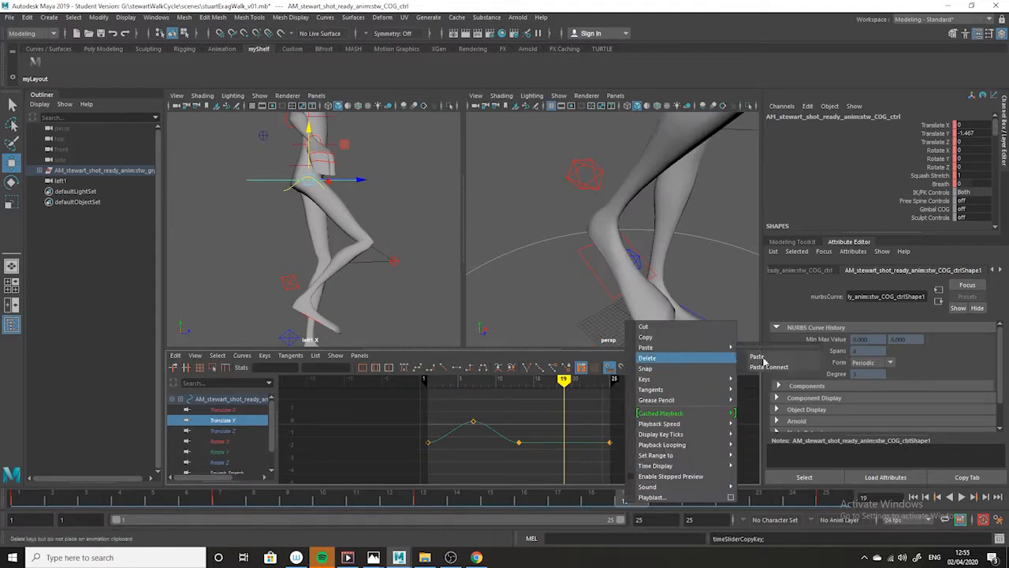
pyautogui.click(756, 356)
# - Play back and scrub the walk cycle in the side view to examine the COG's bounce and the right foot's roll before frame 13
pyautogui.moveTo(610, 500); pyautogui.dragTo(32, 503)
pyautogui.hotkey('alt', 'v')
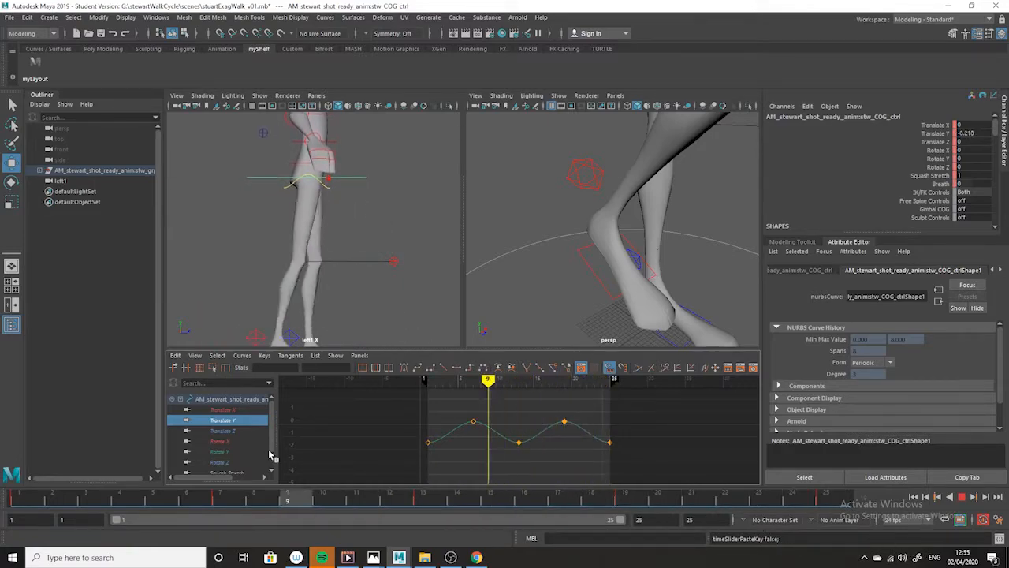
pyautogui.click(26, 499)
pyautogui.keyDown('alt'); pyautogui.moveTo(407, 235); pyautogui.dragTo(405, 210, button='middle'); pyautogui.keyUp('alt')
pyautogui.keyDown('alt'); pyautogui.moveTo(406, 244); pyautogui.dragTo(340, 245, button='right'); pyautogui.keyUp('alt')
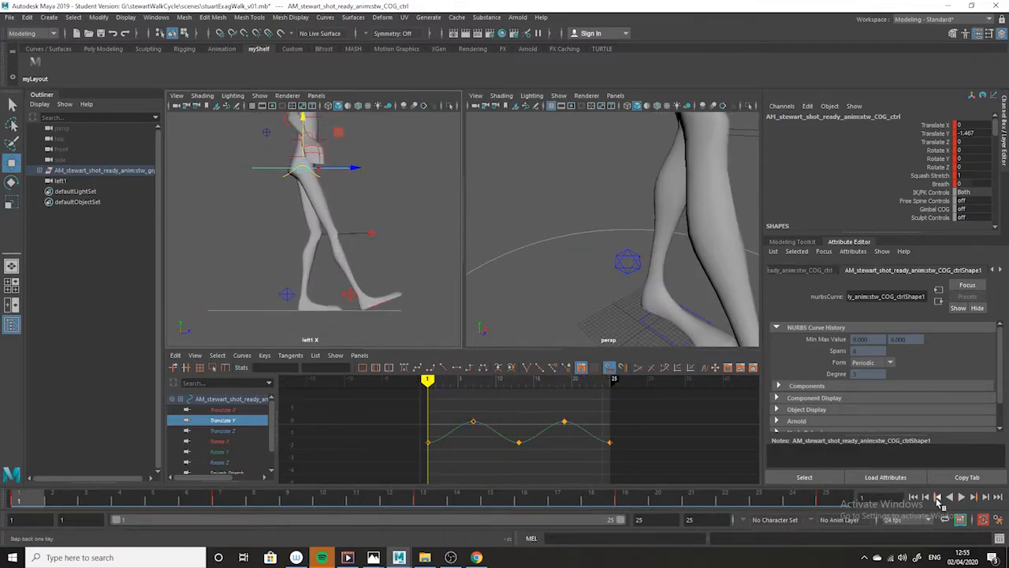
pyautogui.click(960, 497)
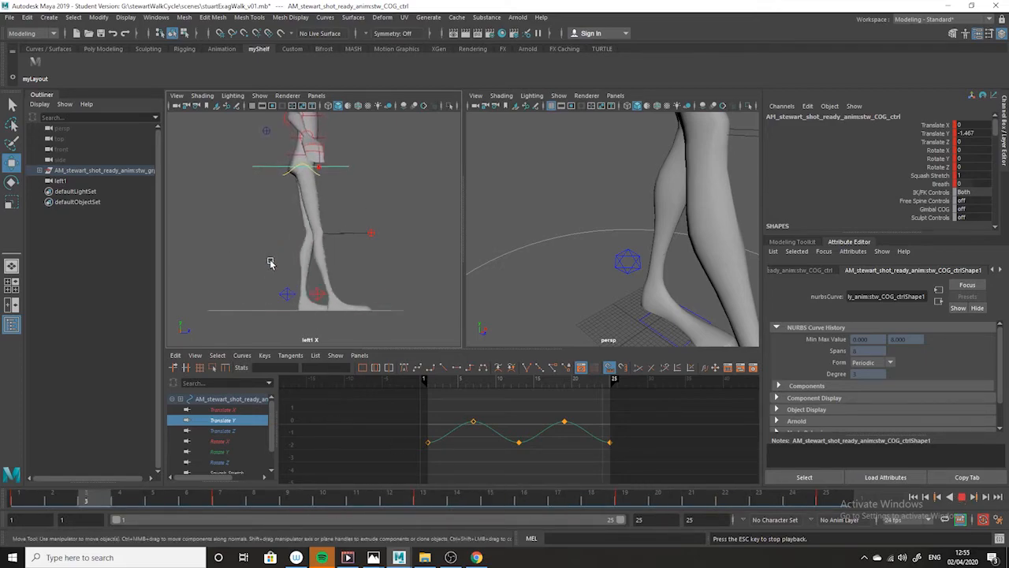
pyautogui.click(965, 498)
pyautogui.moveTo(630, 497)
pyautogui.mouseDown()
pyautogui.moveTo(315, 481)
pyautogui.moveTo(3, 443)
pyautogui.moveTo(461, 513)
pyautogui.moveTo(260, 485)
pyautogui.moveTo(467, 501)
pyautogui.mouseUp()
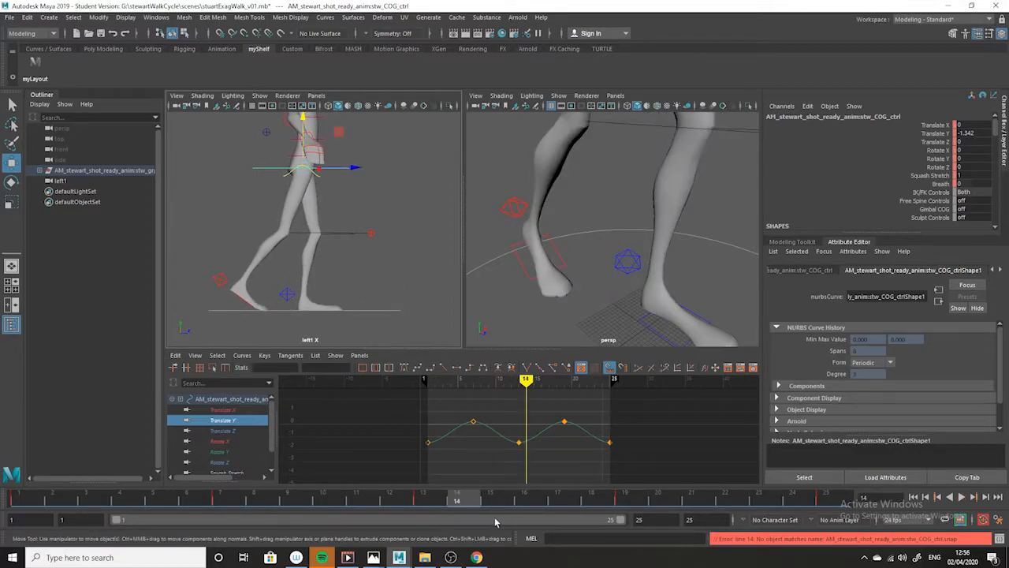
pyautogui.hotkey('alt', 'v')
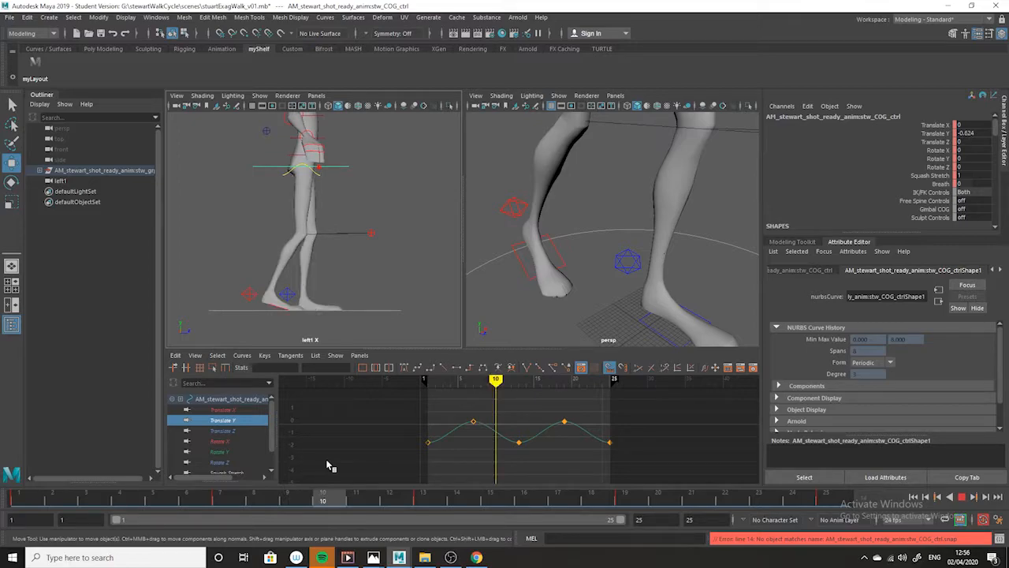
pyautogui.hotkey('alt', 'v')
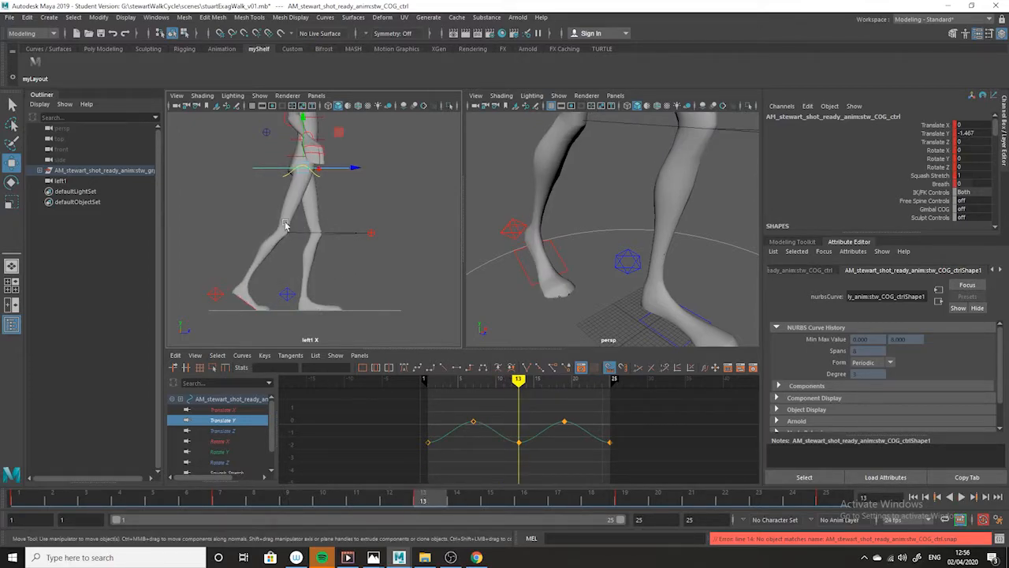
pyautogui.moveTo(425, 501)
pyautogui.mouseDown()
pyautogui.moveTo(368, 512)
pyautogui.moveTo(267, 504)
pyautogui.moveTo(486, 494)
pyautogui.moveTo(131, 494)
pyautogui.mouseUp()
pyautogui.moveTo(191, 497); pyautogui.dragTo(326, 459)
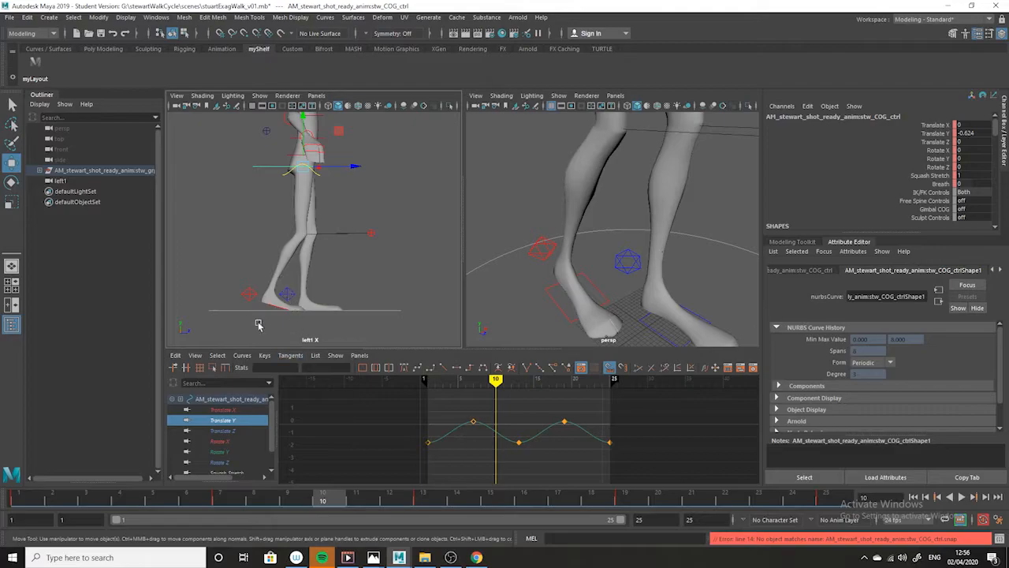
# - Isolate the right foot control's Foot Roll curve, key it at frame 10 and lower that key to about 6.4
pyautogui.moveTo(271, 430); pyautogui.dragTo(270, 443)
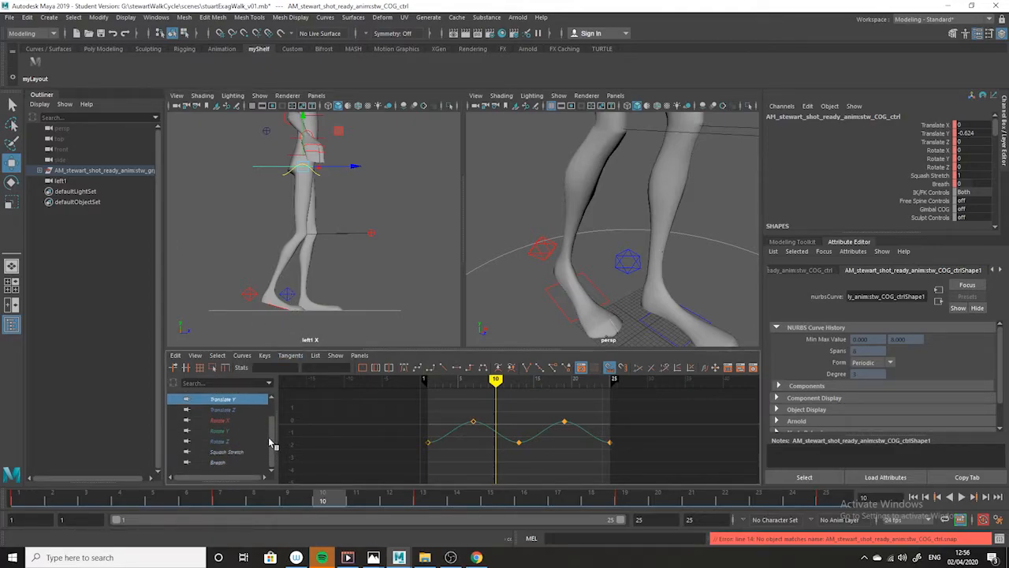
pyautogui.click(253, 294)
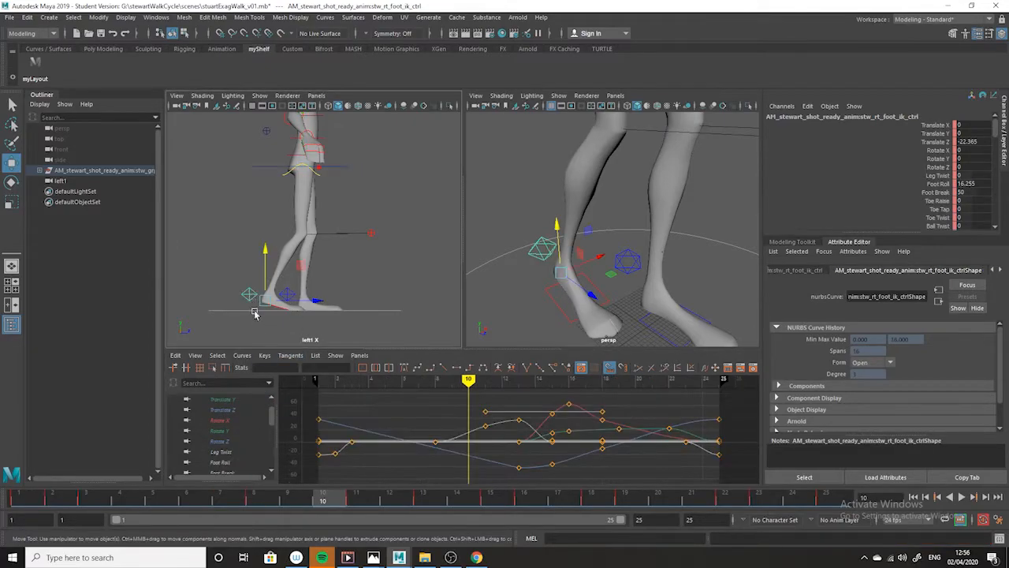
pyautogui.click(224, 464)
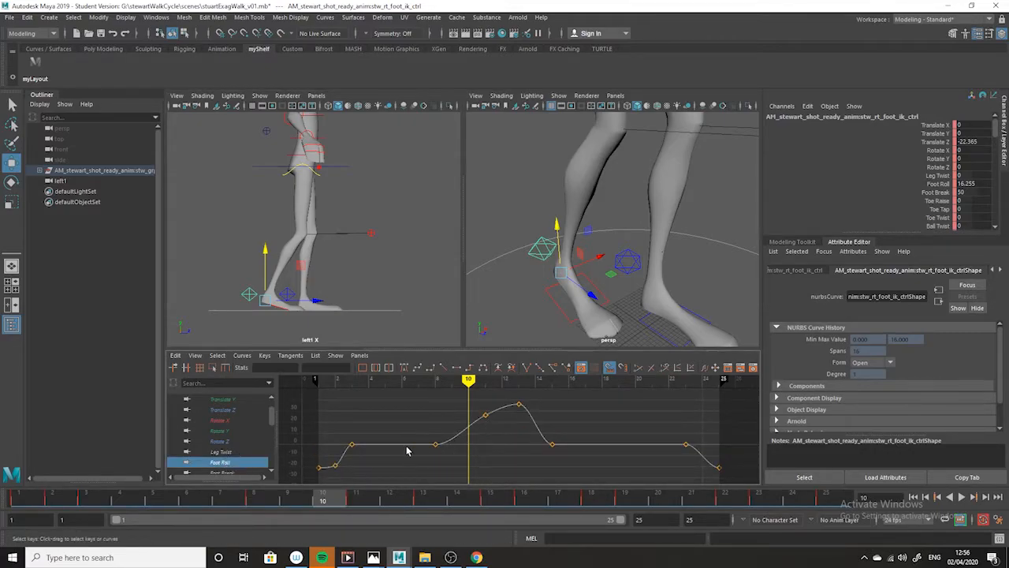
pyautogui.press('s')
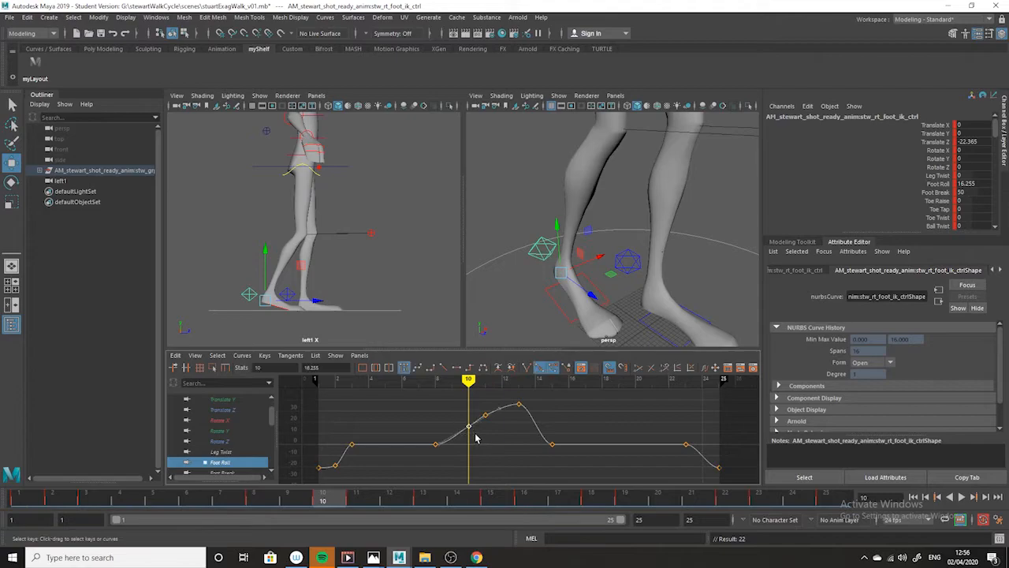
pyautogui.keyDown('shift'); pyautogui.moveTo(470, 409); pyautogui.dragTo(467, 417, button='middle'); pyautogui.keyUp('shift')
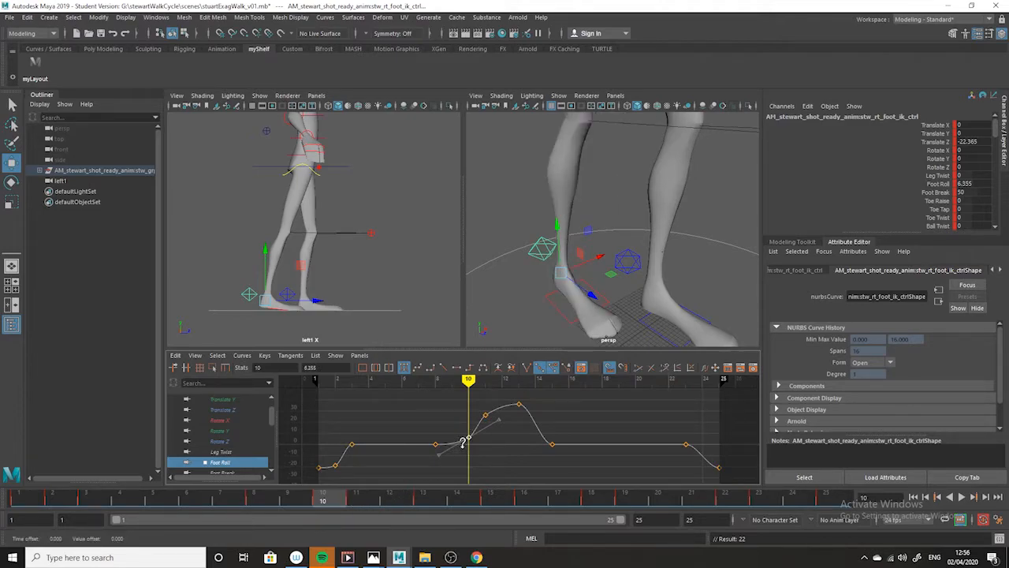
# - Key the right foot at frame 11 and lower its Foot Roll there to about 15.9
pyautogui.click(362, 501)
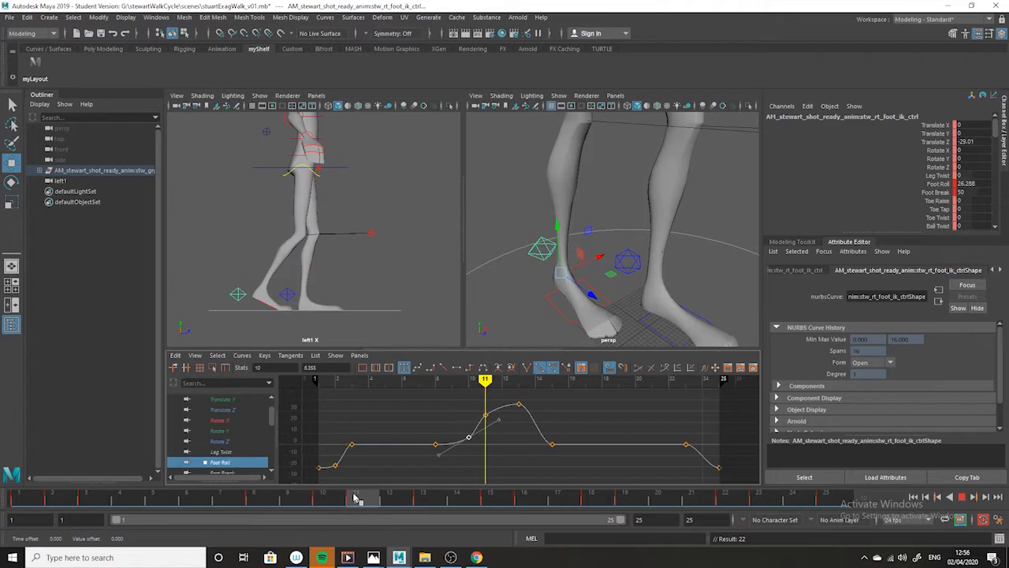
pyautogui.press('s')
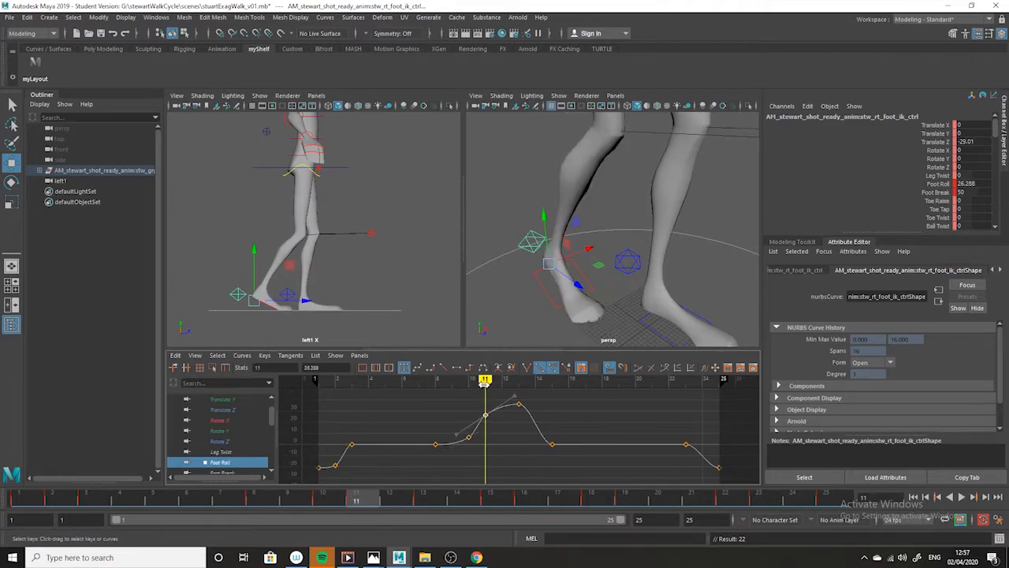
pyautogui.keyDown('shift'); pyautogui.moveTo(485, 401); pyautogui.dragTo(483, 409, button='middle'); pyautogui.keyUp('shift')
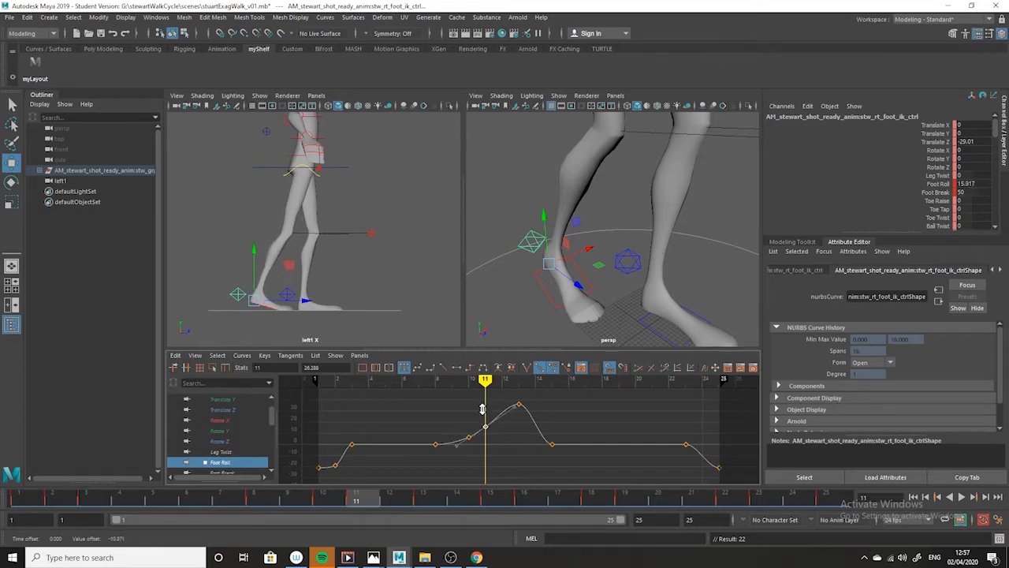
# - Key the right foot at frame 12 and lower its Foot Roll there to about 23.8
pyautogui.moveTo(392, 504)
pyautogui.mouseDown()
pyautogui.moveTo(432, 509)
pyautogui.moveTo(389, 505)
pyautogui.mouseUp()
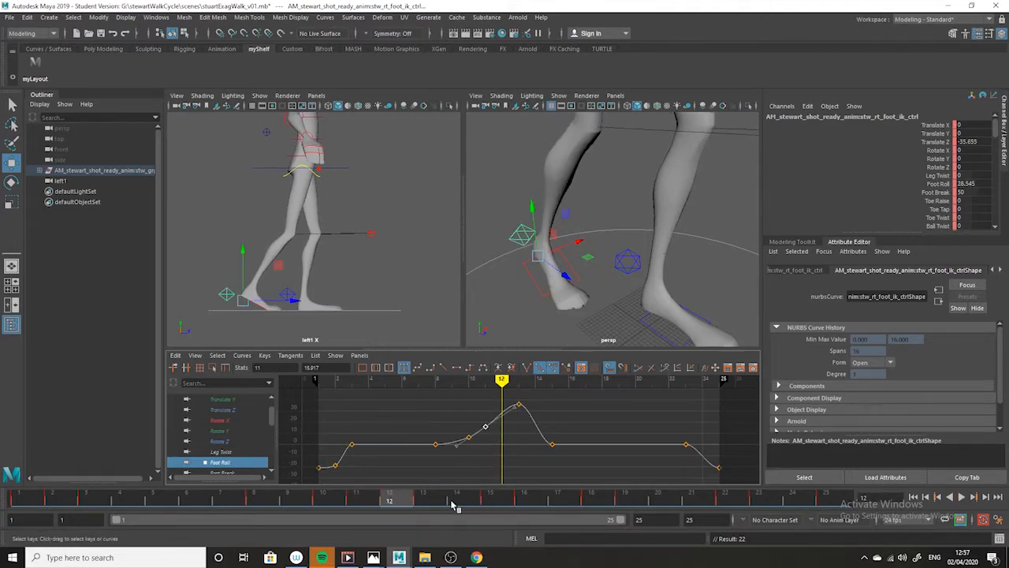
pyautogui.moveTo(402, 505)
pyautogui.mouseDown()
pyautogui.moveTo(468, 501)
pyautogui.moveTo(409, 504)
pyautogui.mouseUp()
pyautogui.press('s')
pyautogui.moveTo(483, 395); pyautogui.dragTo(508, 422)
pyautogui.keyDown('shift'); pyautogui.moveTo(504, 390); pyautogui.dragTo(505, 398, button='middle'); pyautogui.keyUp('shift')
# - Delete the frame 11 Foot Roll key and lower the frame 12 key slightly to about 23.4
pyautogui.moveTo(475, 411); pyautogui.dragTo(493, 436)
pyautogui.click(492, 443)
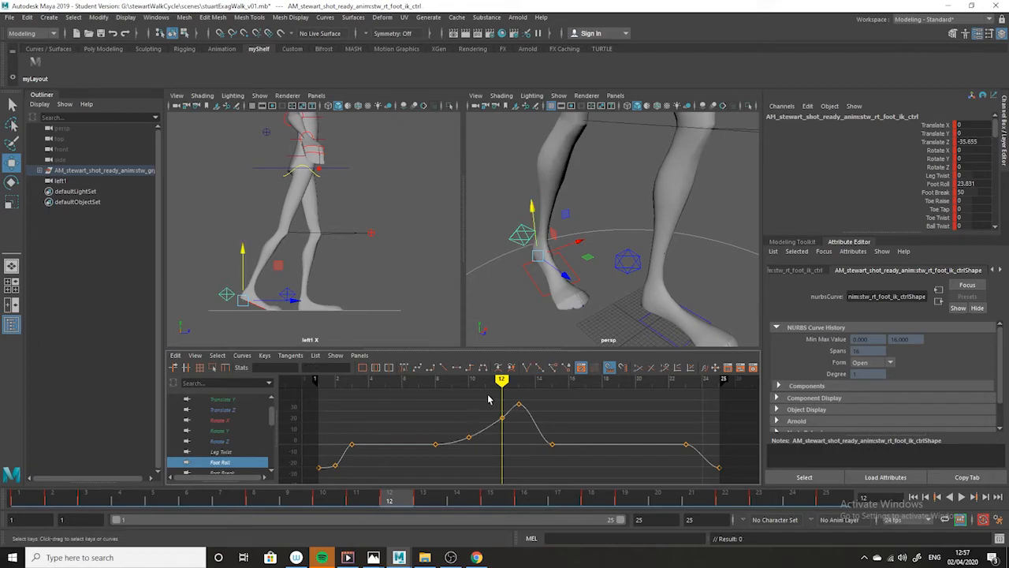
pyautogui.click(499, 413)
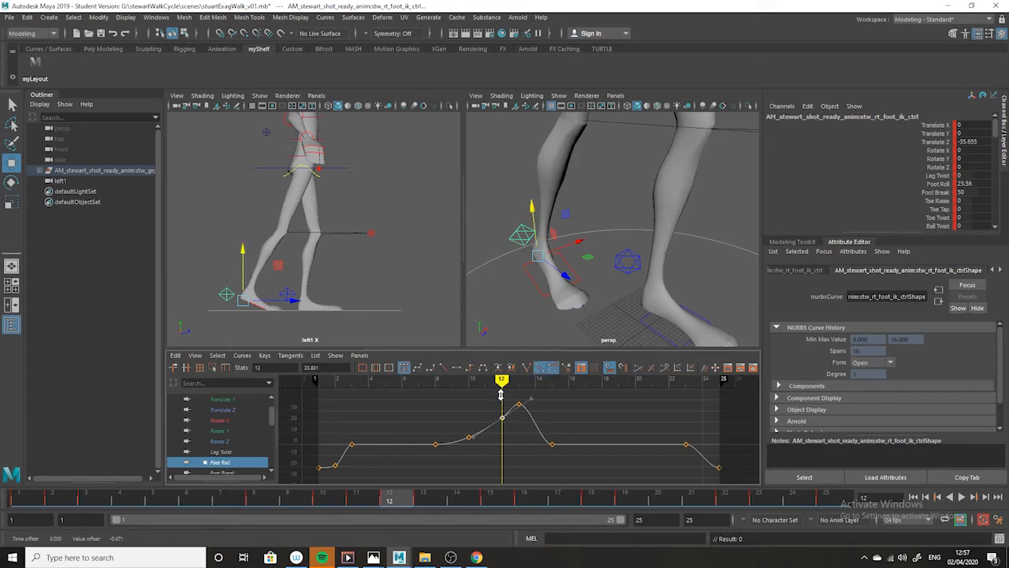